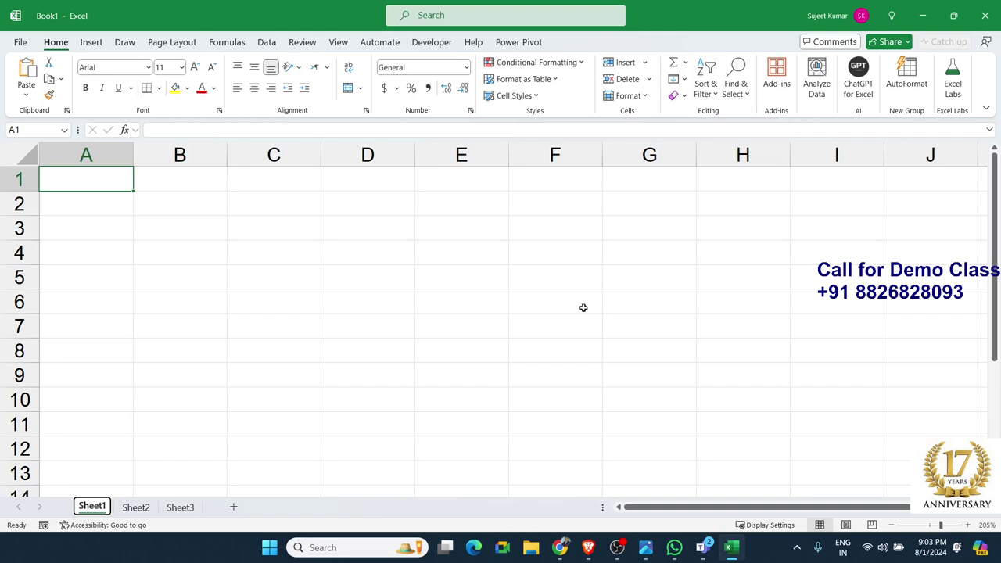
Step: Type the header chq into cell A1
{"action": "scroll", "coordinate": [132, 236], "scroll_direction": "up", "scroll_amount": 2}
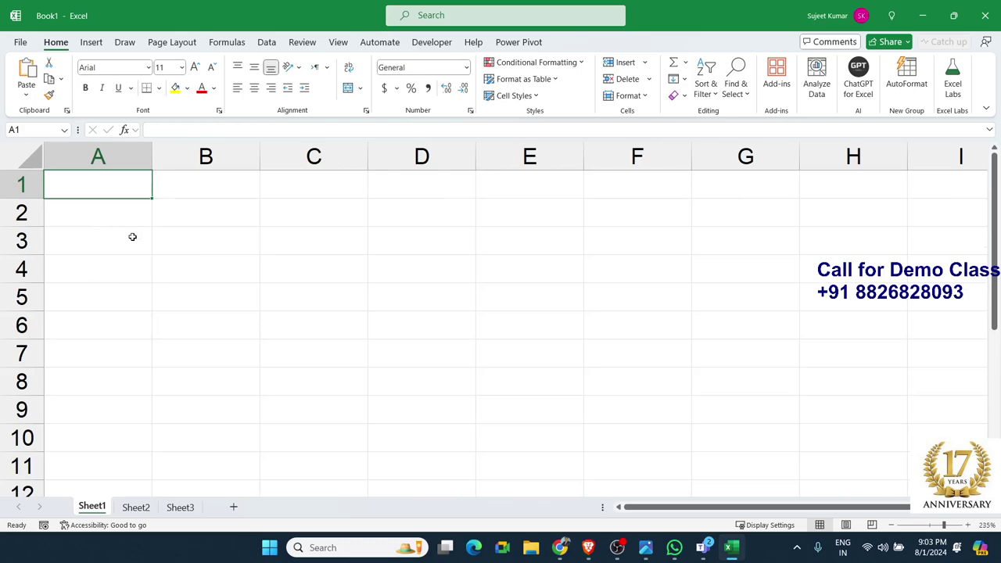
{"action": "left_click", "coordinate": [123, 222]}
{"action": "left_click", "coordinate": [114, 195]}
{"action": "type", "text": "c"}
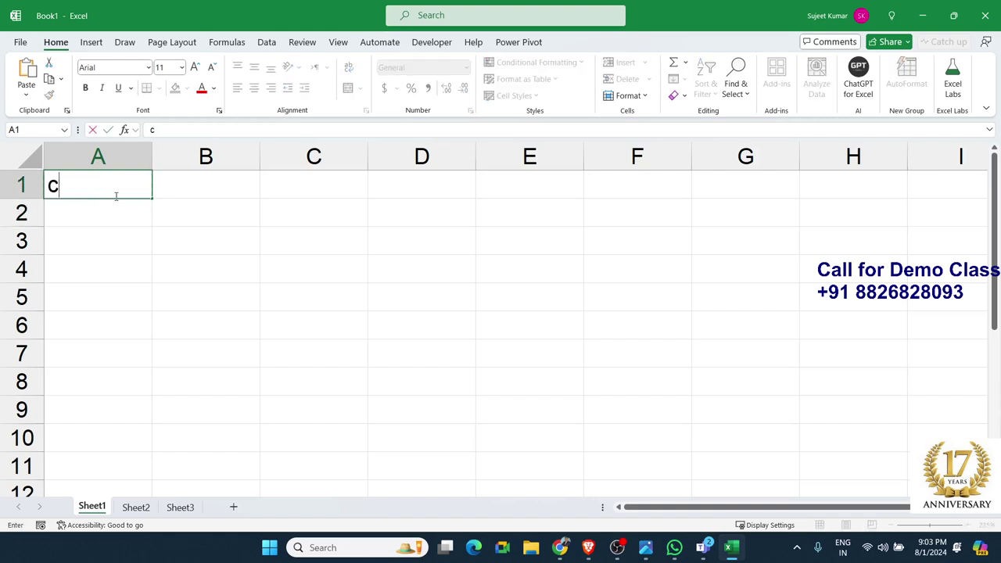
{"action": "type", "text": "hq"}
{"action": "key", "text": "Return"}
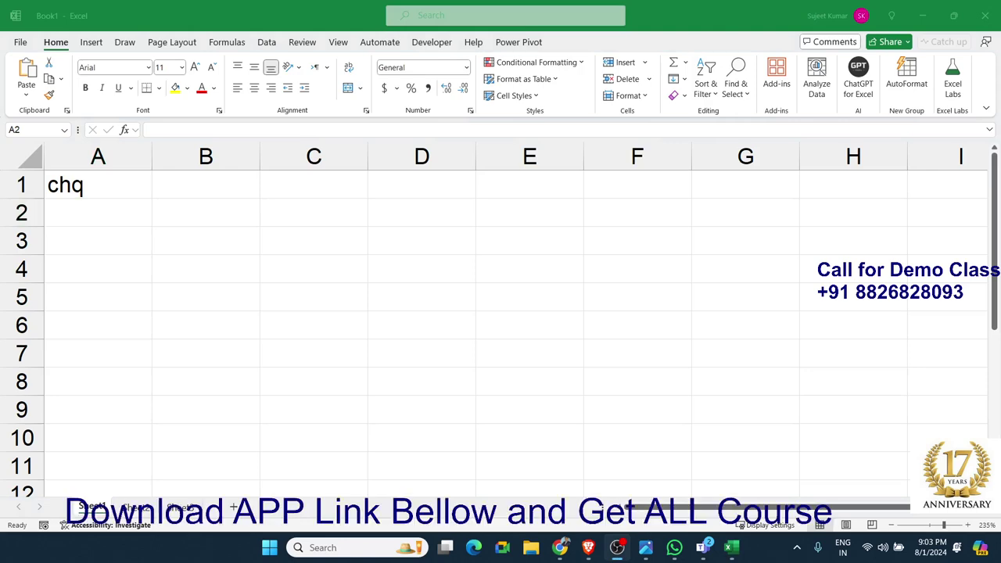
Step: Enter the cheque numbers 0452136 and 0012455 in A2 and A3
{"action": "left_click", "coordinate": [135, 216]}
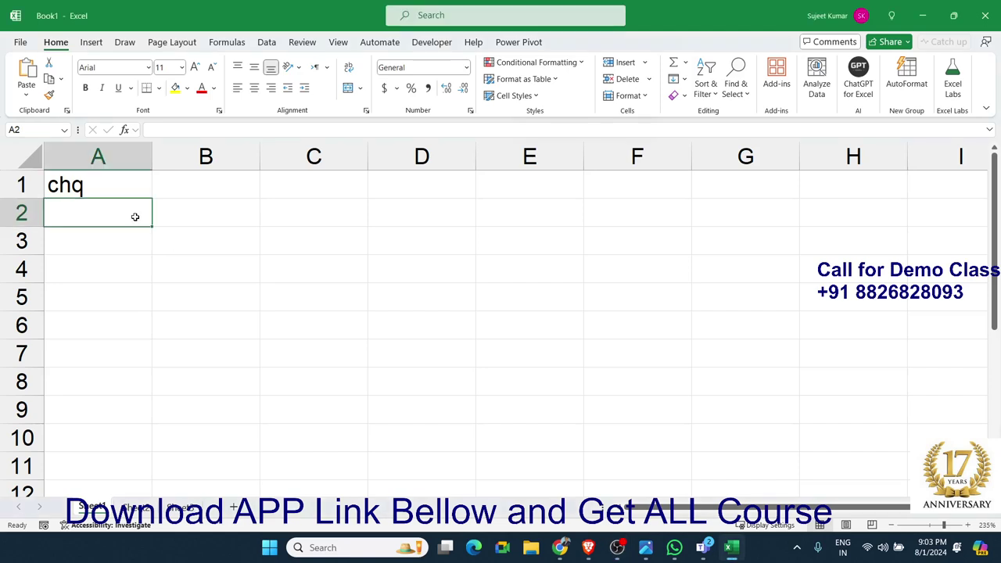
{"action": "type", "text": "0"}
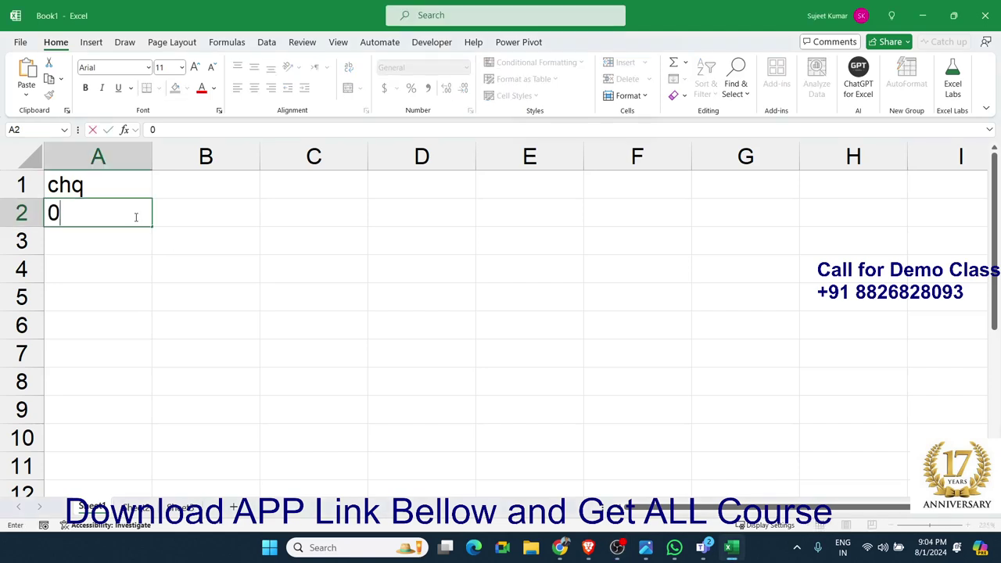
{"action": "type", "text": "452136"}
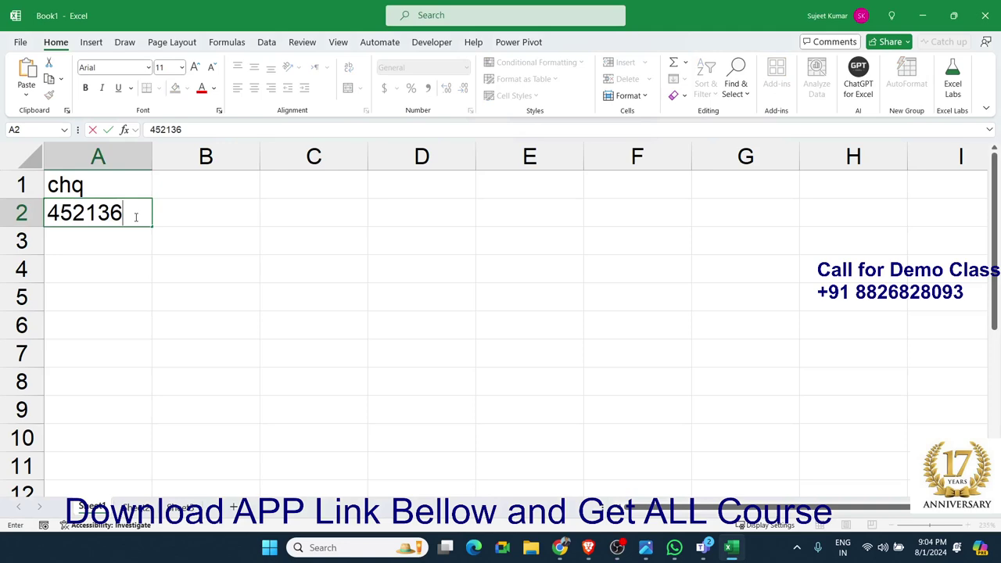
{"action": "key", "text": "Return"}
{"action": "type", "text": "00"}
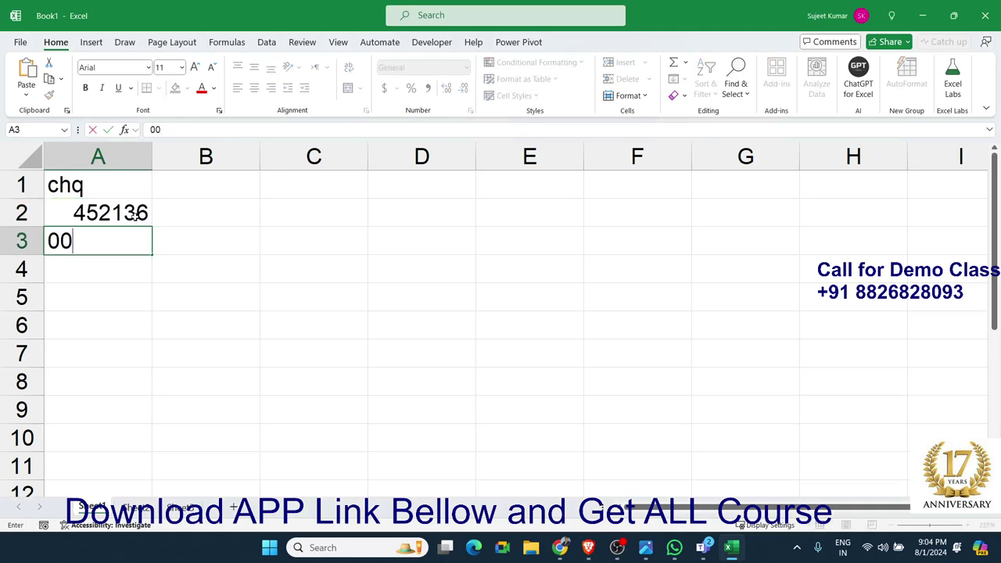
{"action": "type", "text": "12455"}
{"action": "key", "text": "Return"}
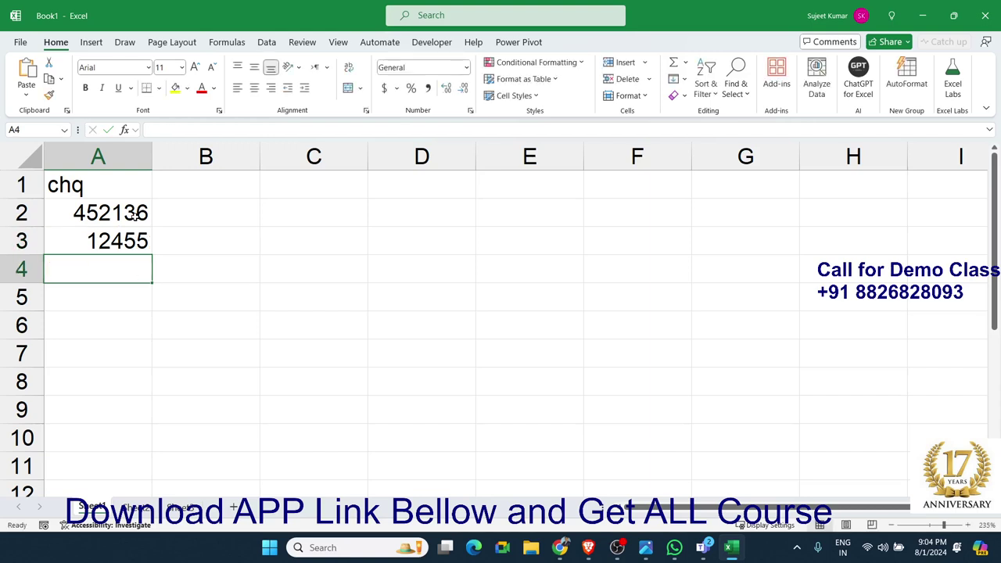
Step: Re-enter A3 as '001652 so it keeps its leading zeros as text
{"action": "key", "text": "Up"}
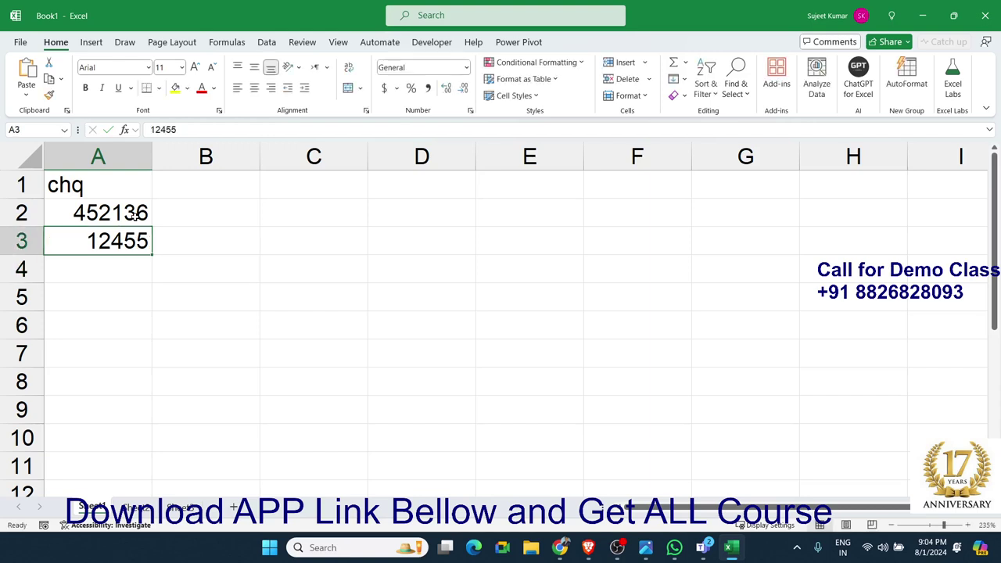
{"action": "key", "text": "Up"}
{"action": "key", "text": "Down"}
{"action": "key", "text": "Down"}
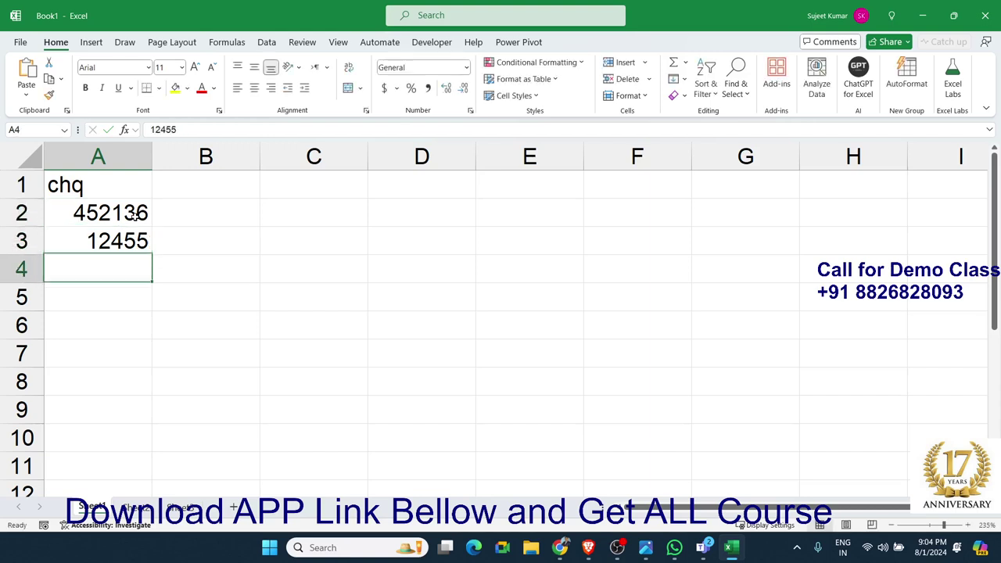
{"action": "key", "text": "Up"}
{"action": "type", "text": "'0"}
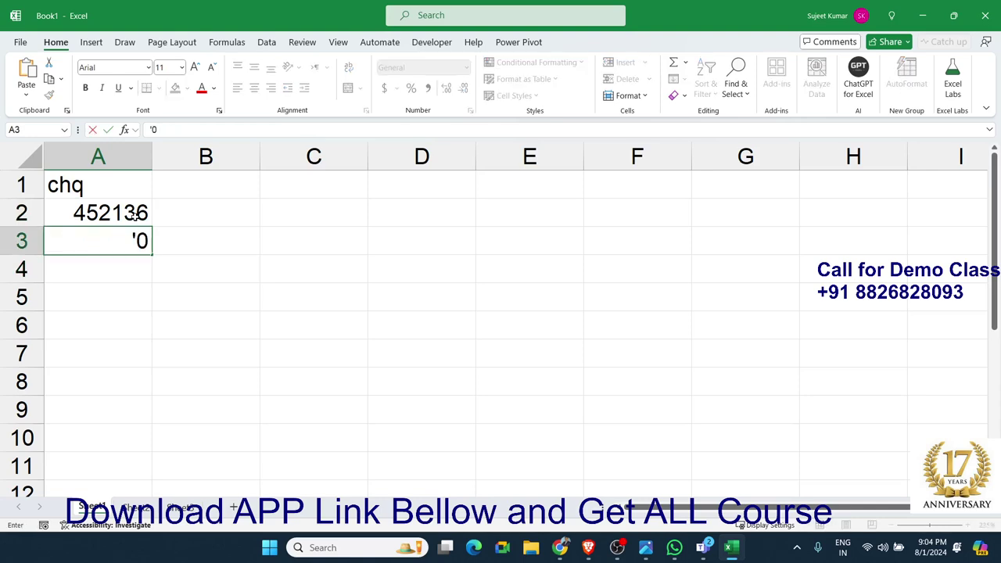
{"action": "type", "text": "01652"}
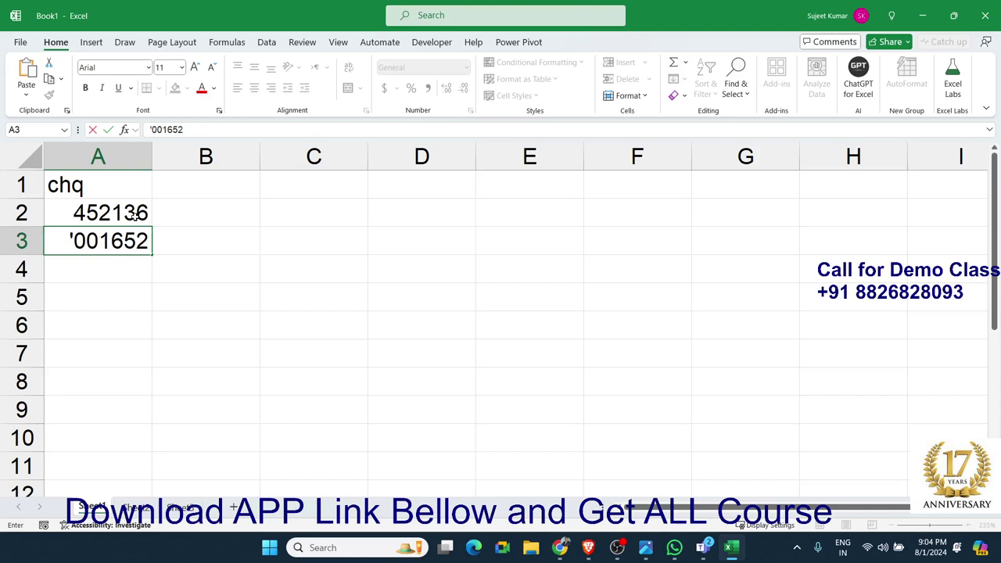
{"action": "key", "text": "ctrl+Return"}
{"action": "key", "text": "Return"}
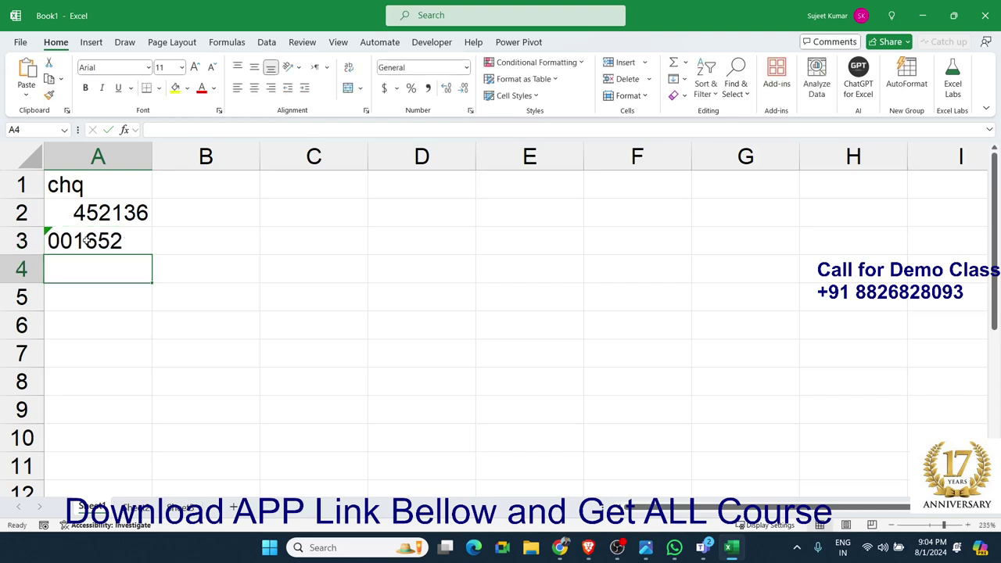
Step: Apply the Text number format to the whole of column A through Format Cells
{"action": "left_click_drag", "start_coordinate": [99, 209], "coordinate": [99, 235]}
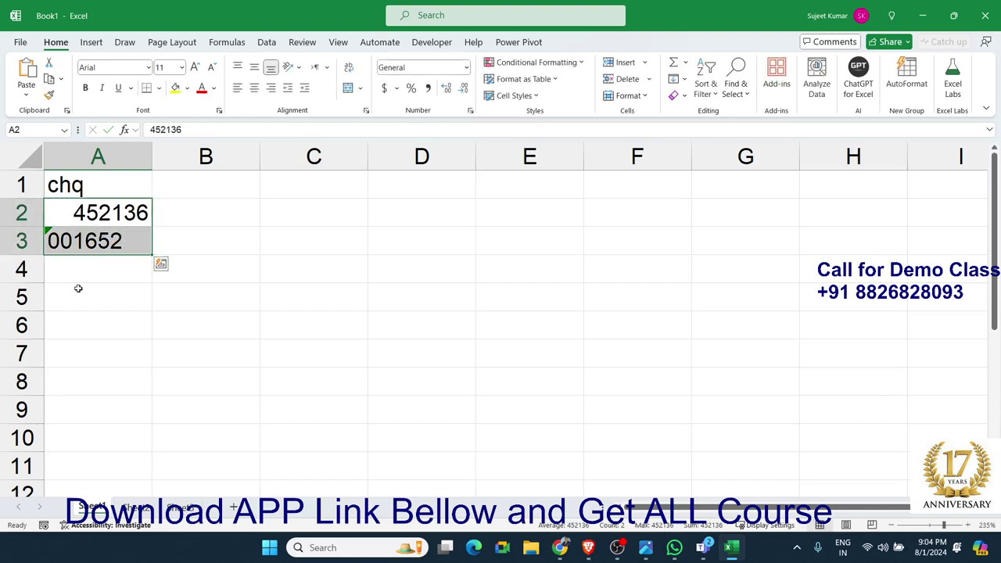
{"action": "left_click", "coordinate": [116, 173]}
{"action": "left_click", "coordinate": [115, 163]}
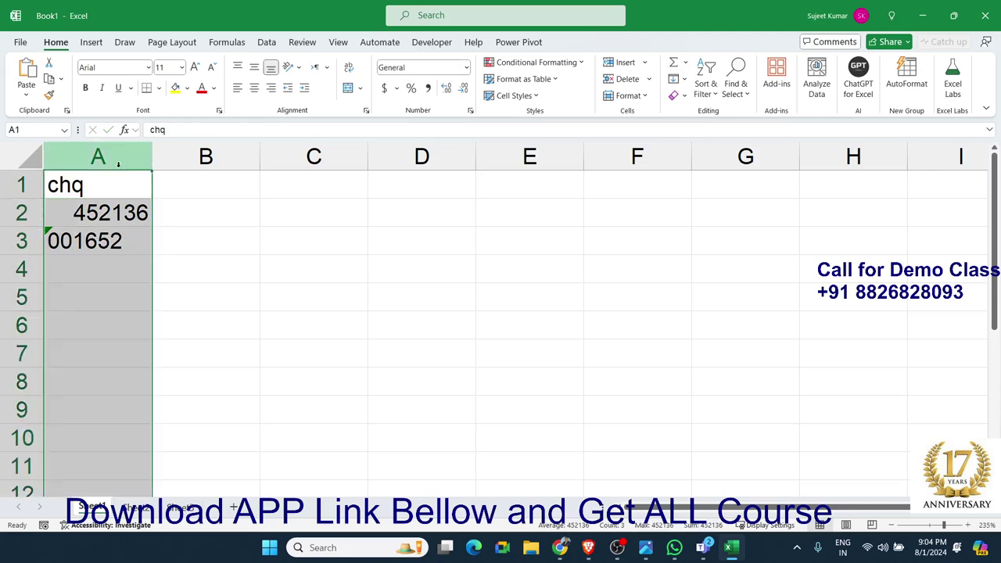
{"action": "right_click", "coordinate": [118, 168]}
{"action": "left_click", "coordinate": [168, 356]}
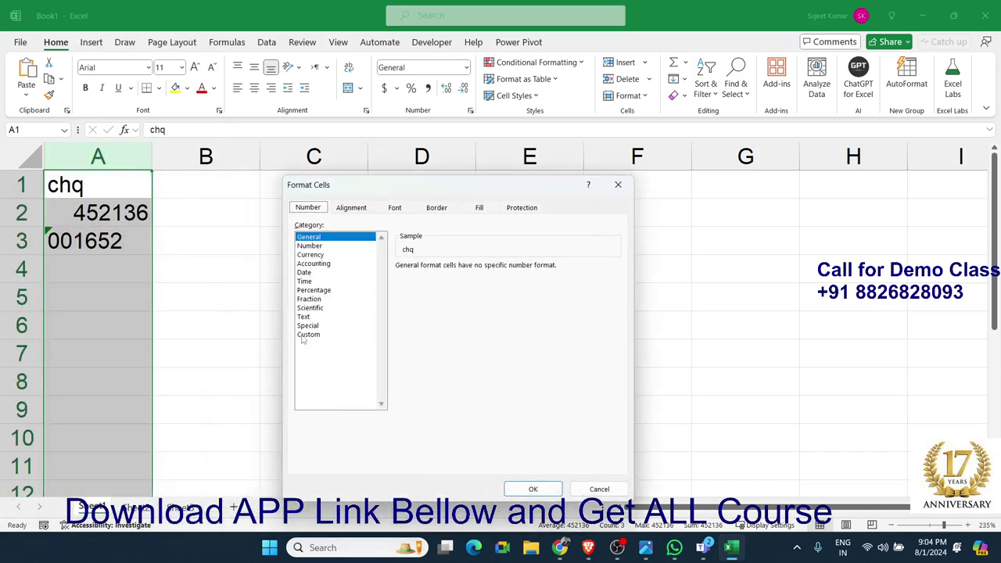
{"action": "left_click", "coordinate": [306, 335]}
{"action": "double_click", "coordinate": [423, 277]}
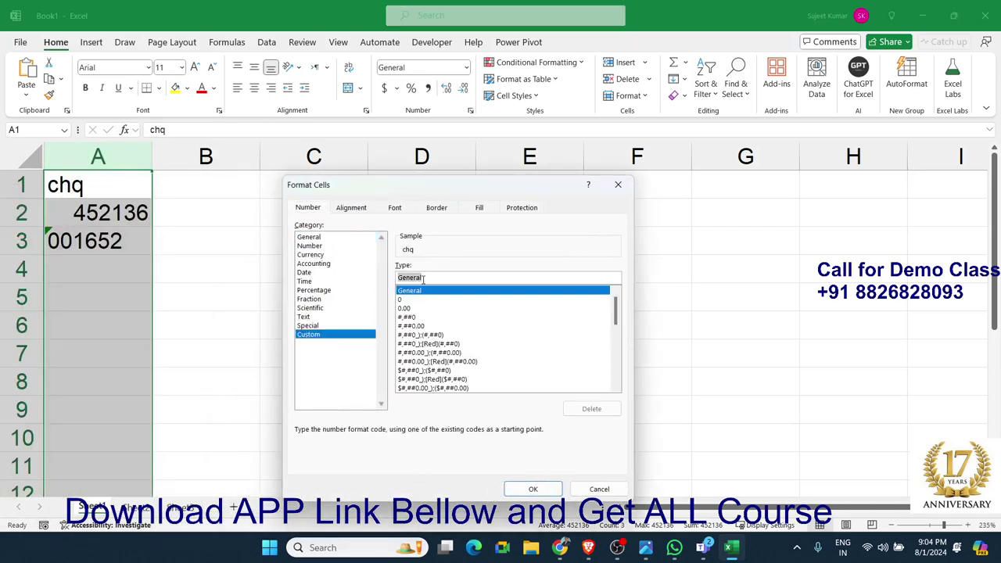
{"action": "type", "text": "0"}
{"action": "key", "text": "BackSpace"}
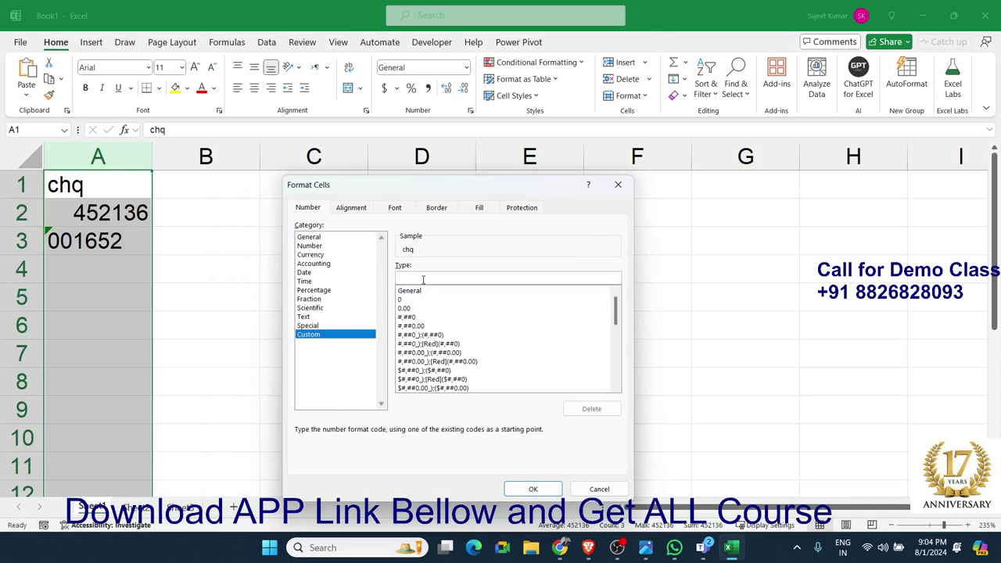
{"action": "left_click", "coordinate": [305, 316]}
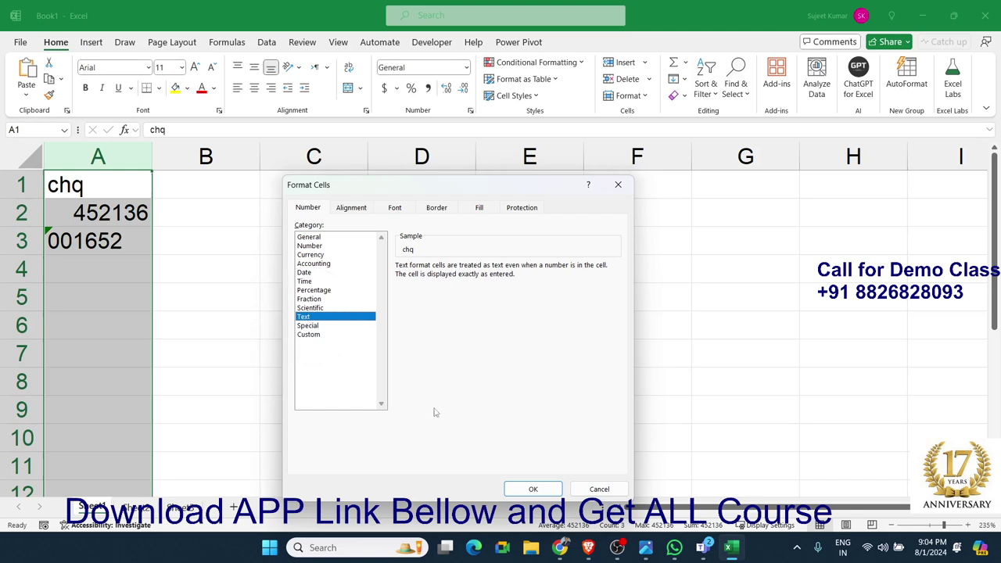
{"action": "left_click", "coordinate": [544, 490]}
{"action": "left_click", "coordinate": [109, 273]}
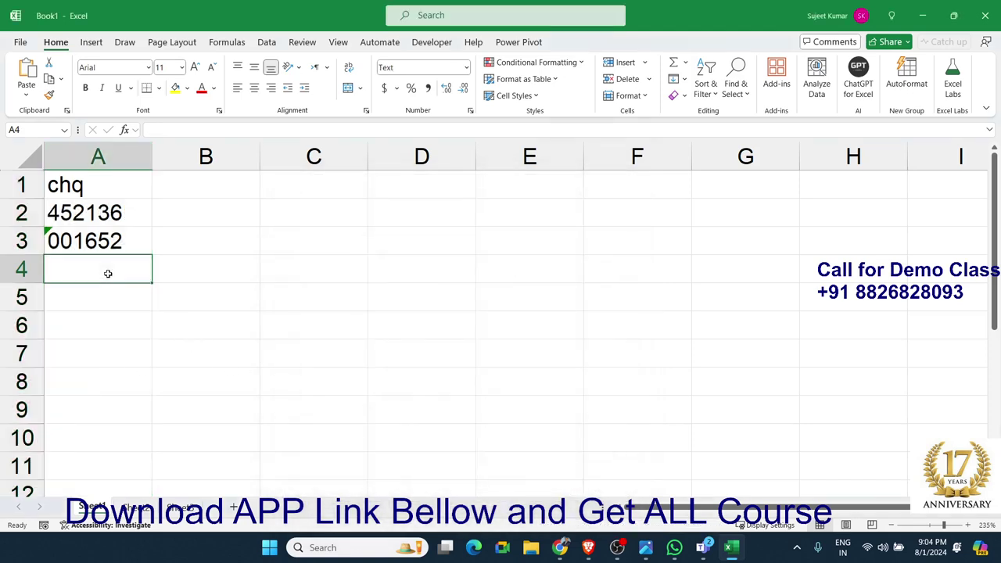
Step: Enter 0012554 in A4 and =SUM(A1:A4 in A5, which stays as text
{"action": "type", "text": "0012554"}
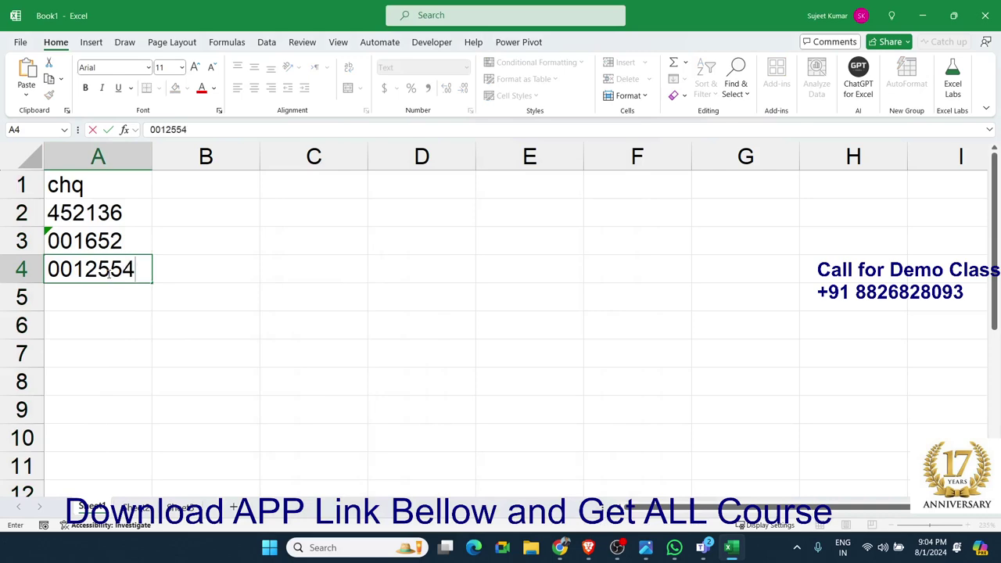
{"action": "key", "text": "Return"}
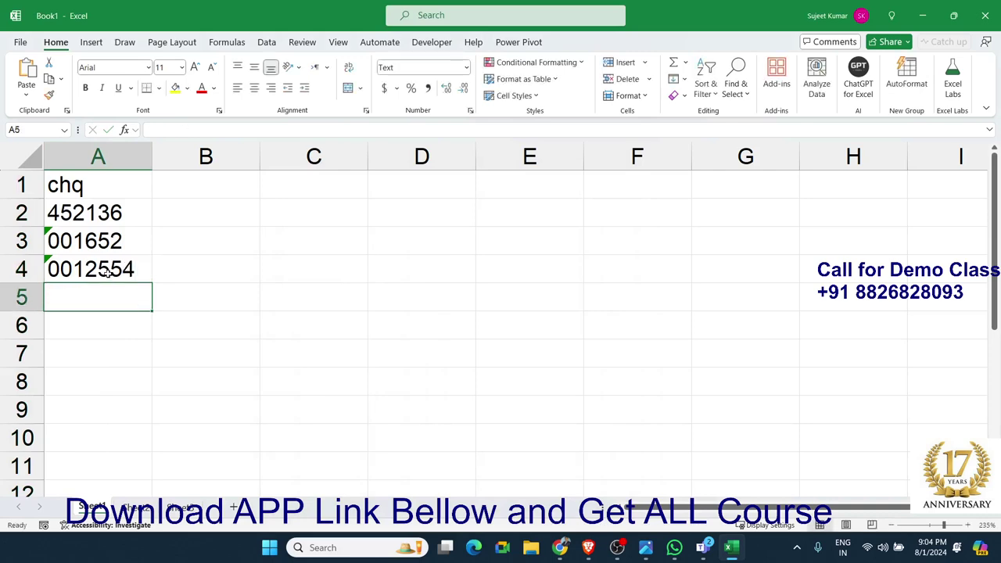
{"action": "type", "text": "=su"}
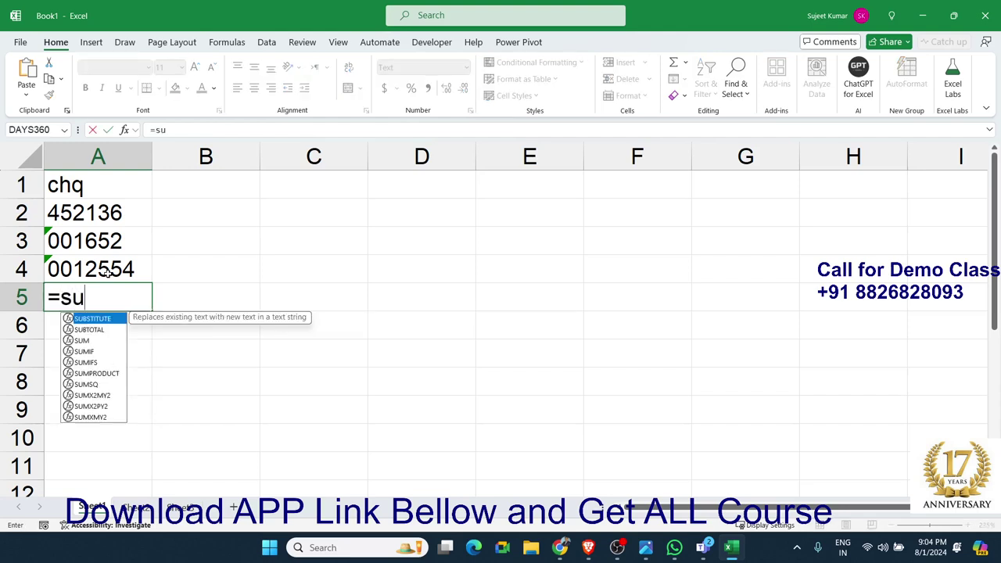
{"action": "type", "text": "m"}
{"action": "key", "text": "Right"}
{"action": "key", "text": "Left"}
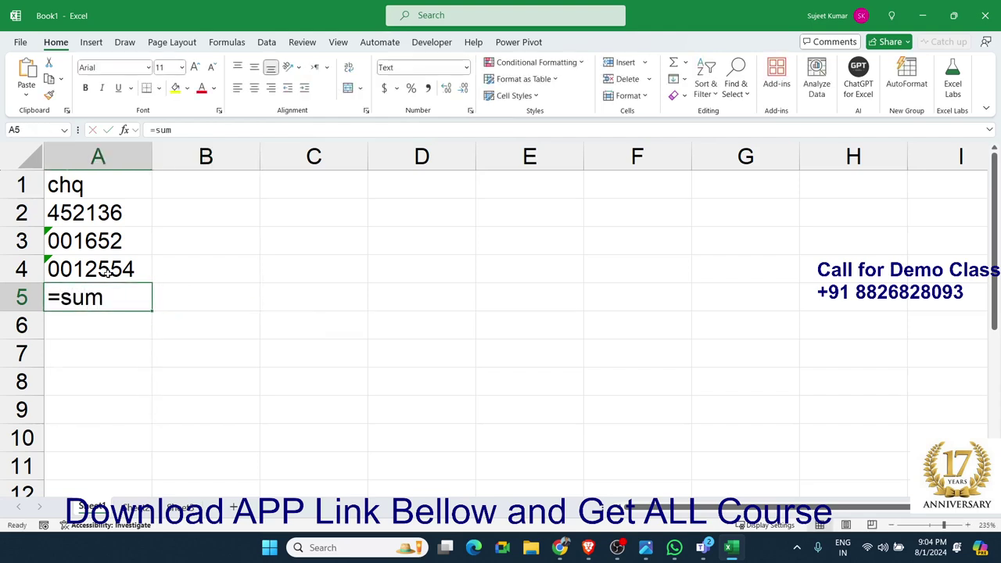
{"action": "type", "text": "=sum"}
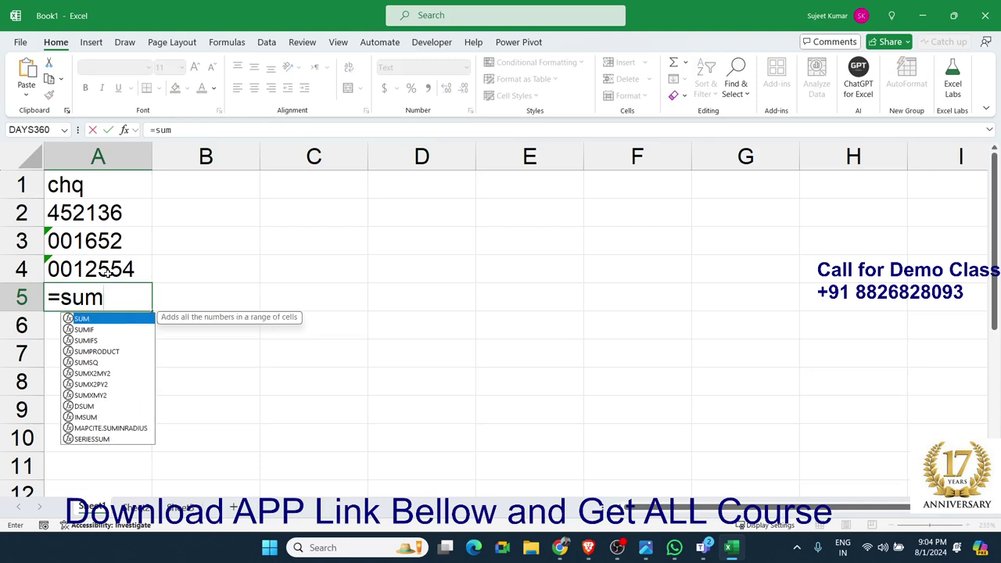
{"action": "key", "text": "Tab"}
{"action": "key", "text": "Up"}
{"action": "key", "text": "shift+Up"}
{"action": "key", "text": "shift+Up"}
{"action": "key", "text": "shift+Up"}
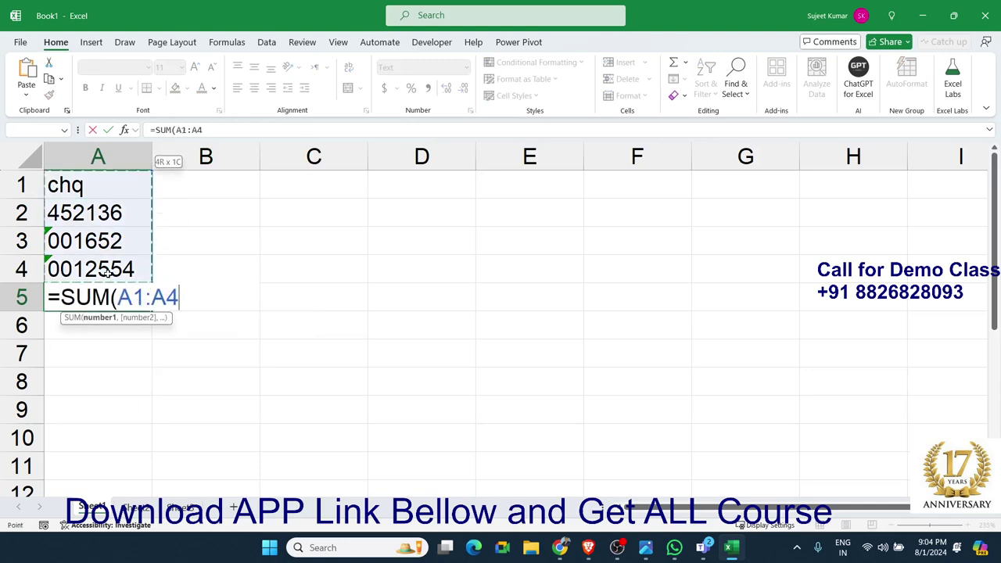
{"action": "key", "text": "Return"}
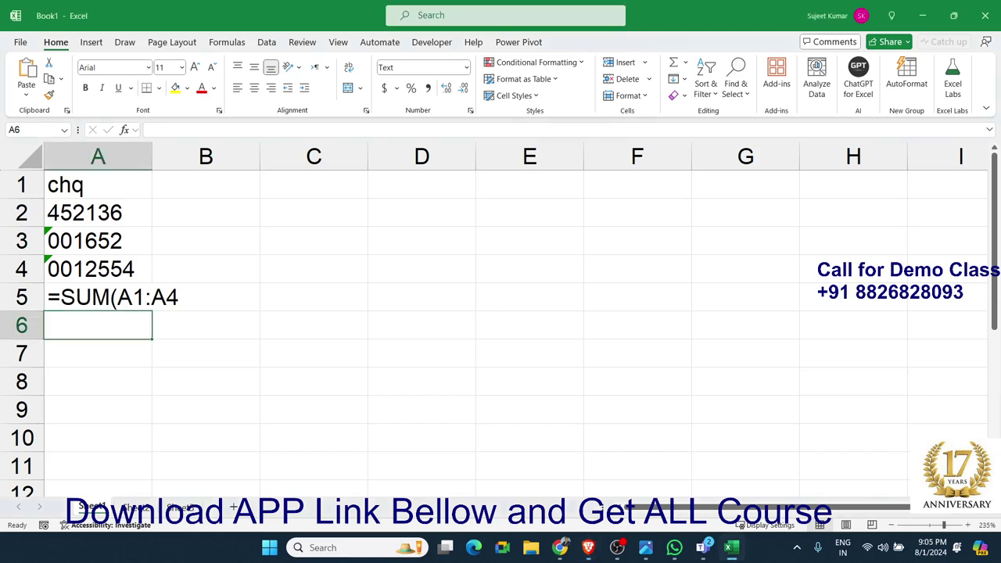
Step: AutoFit column A's width to its longest entry
{"action": "left_click_drag", "start_coordinate": [151, 157], "coordinate": [151, 156]}
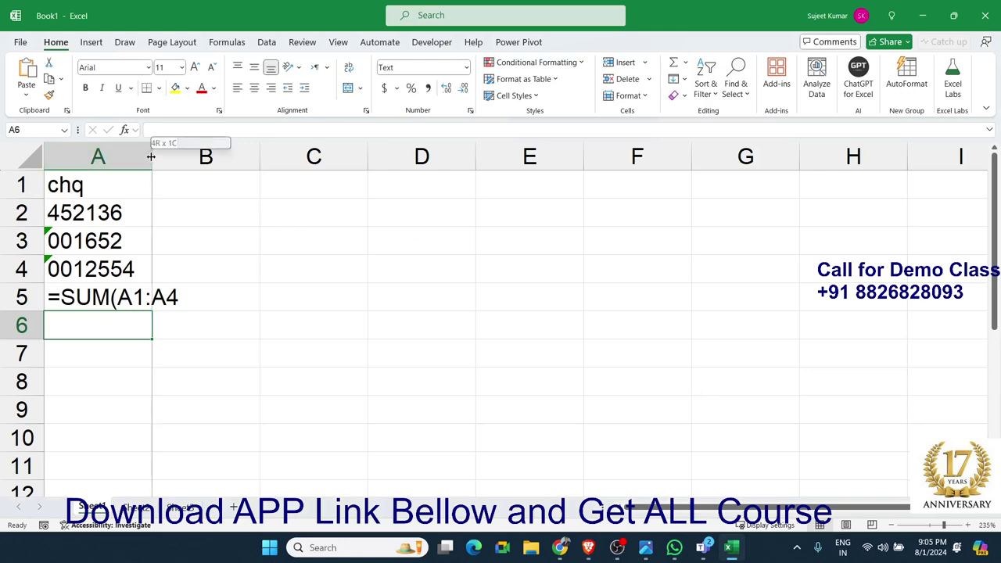
{"action": "double_click", "coordinate": [151, 156]}
{"action": "left_click", "coordinate": [141, 207]}
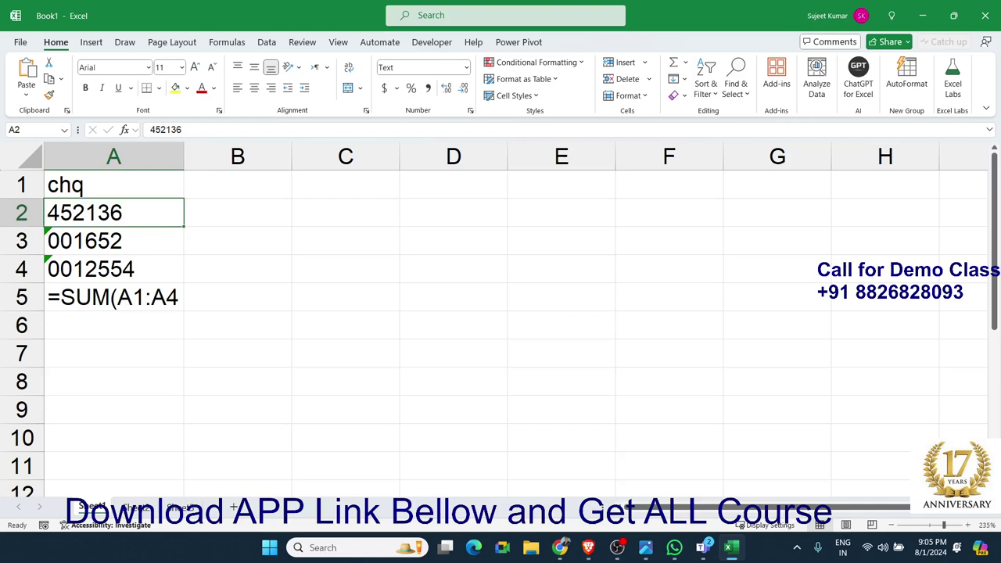
{"action": "left_click", "coordinate": [560, 547]}
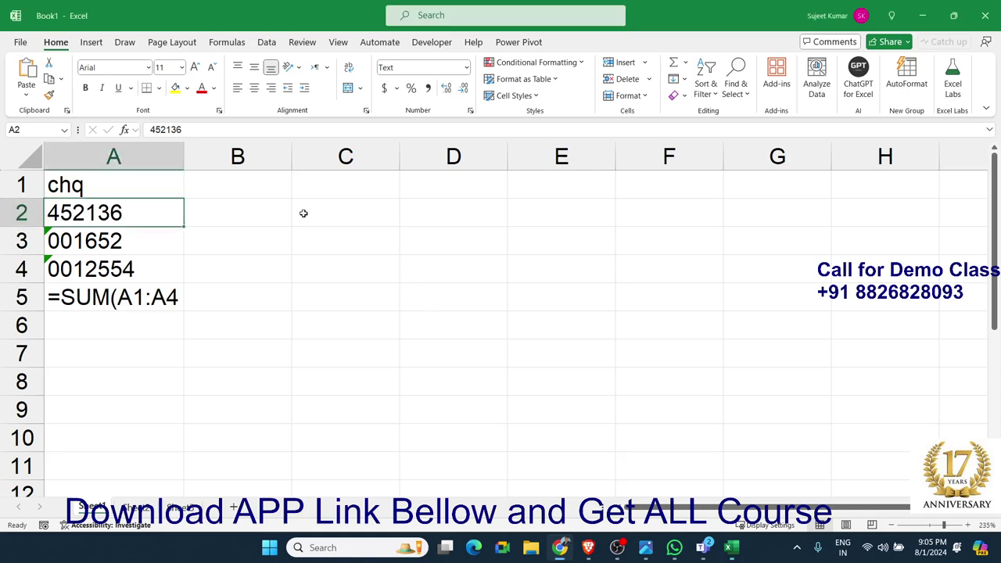
Step: Enter 3325, 32521, 112365, 23 and 63 into C1 through C5
{"action": "left_click", "coordinate": [317, 187]}
{"action": "type", "text": "332"}
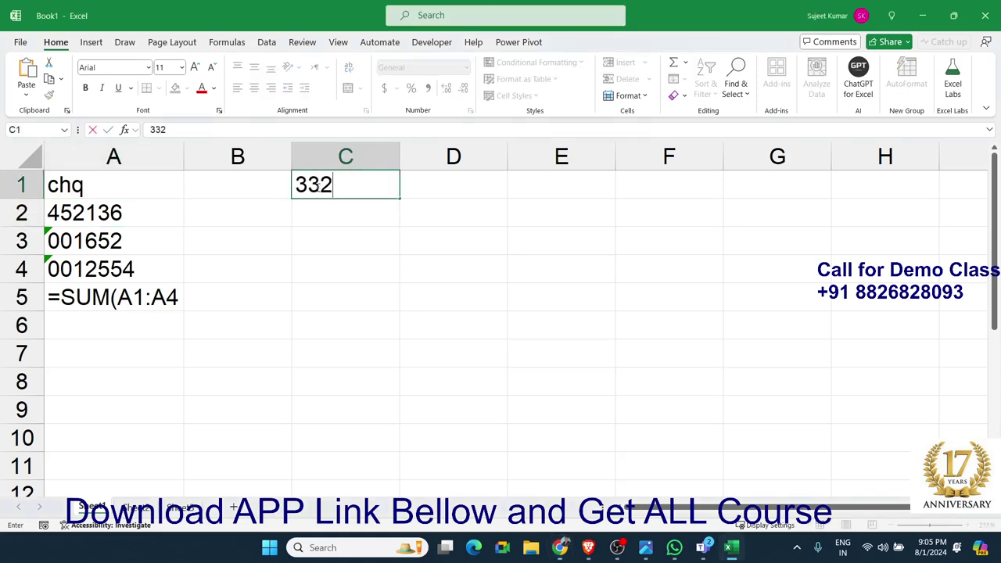
{"action": "type", "text": "5"}
{"action": "key", "text": "Return"}
{"action": "type", "text": "32521"}
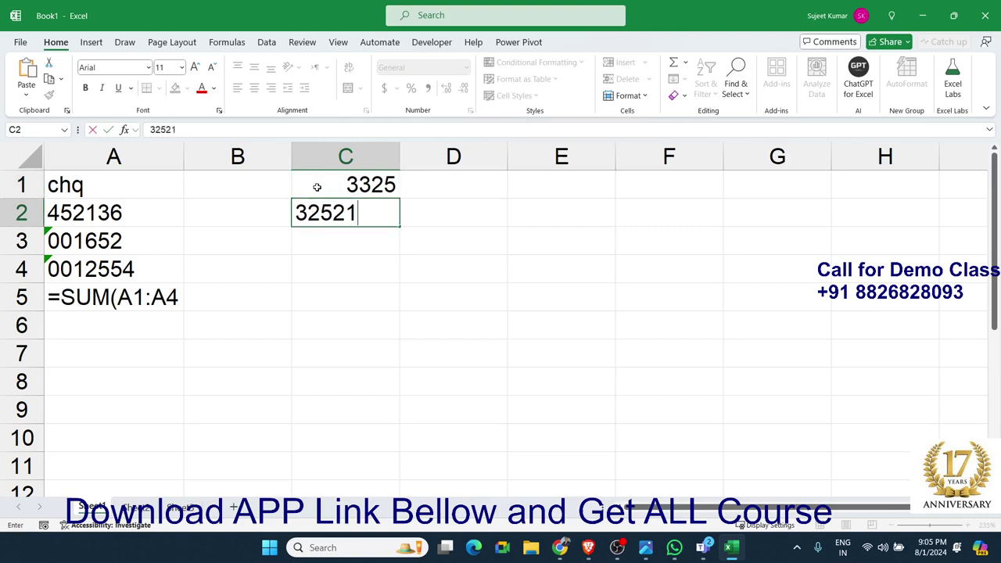
{"action": "key", "text": "Return"}
{"action": "type", "text": "112"}
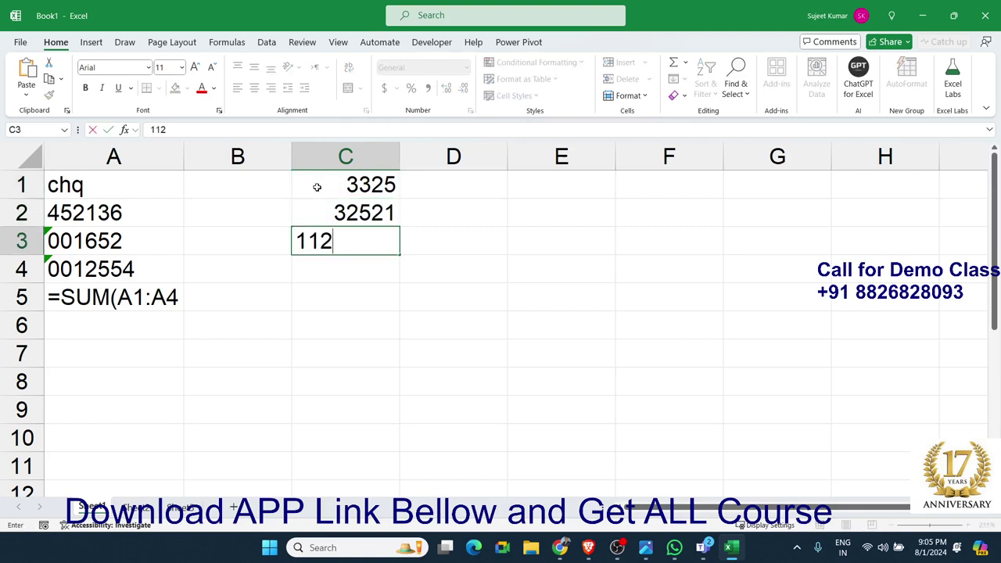
{"action": "type", "text": "365"}
{"action": "key", "text": "Return"}
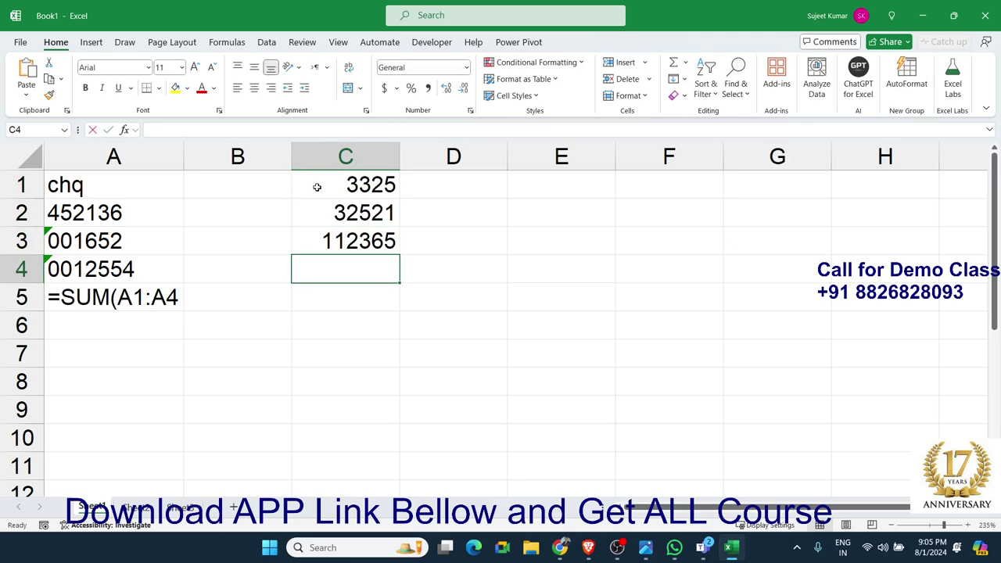
{"action": "type", "text": "23"}
{"action": "key", "text": "Return"}
{"action": "type", "text": "63"}
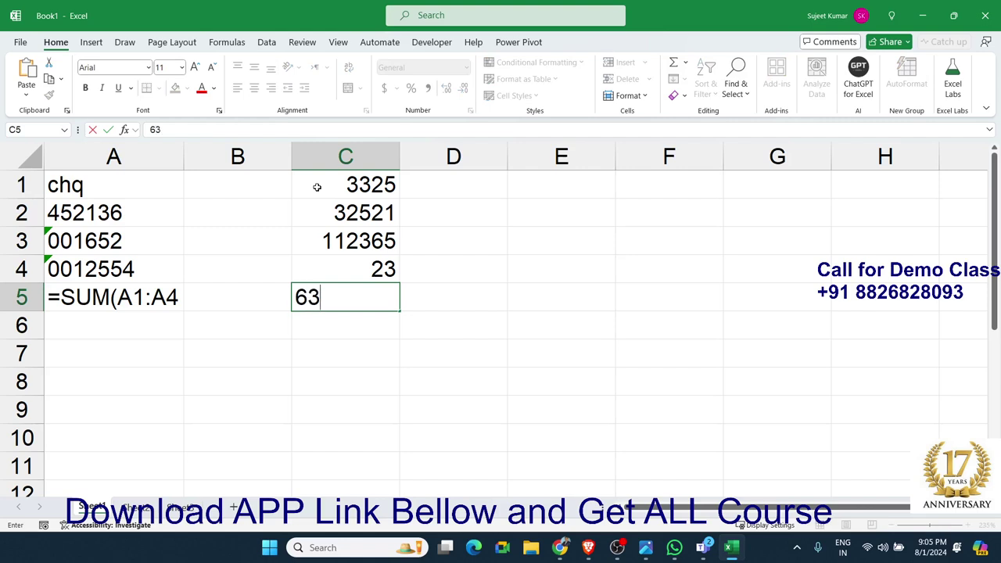
{"action": "key", "text": "Return"}
{"action": "left_click_drag", "start_coordinate": [348, 290], "coordinate": [335, 185]}
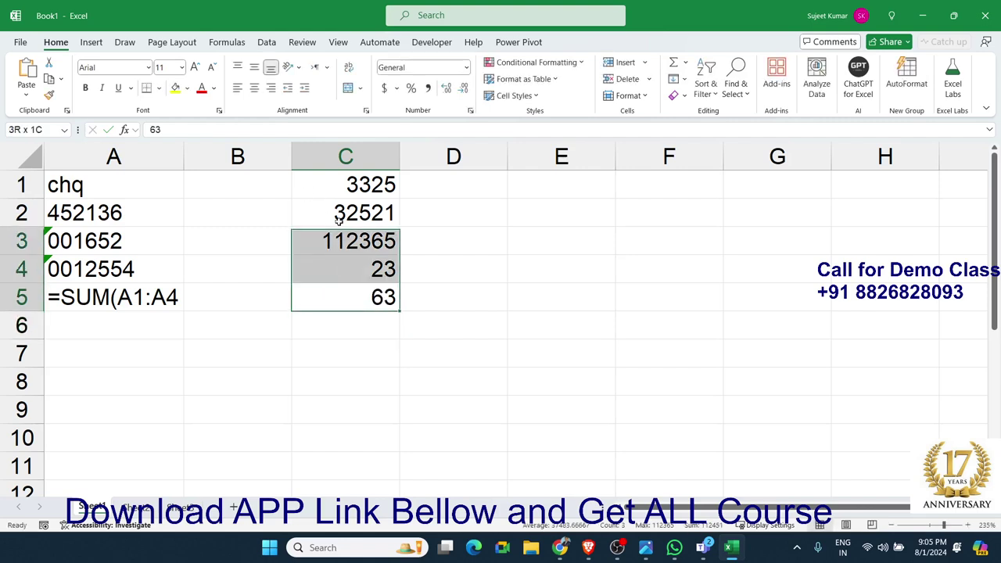
Step: Give C1:C5 the custom format 000000 so values show as six zero-padded digits
{"action": "right_click", "coordinate": [347, 206]}
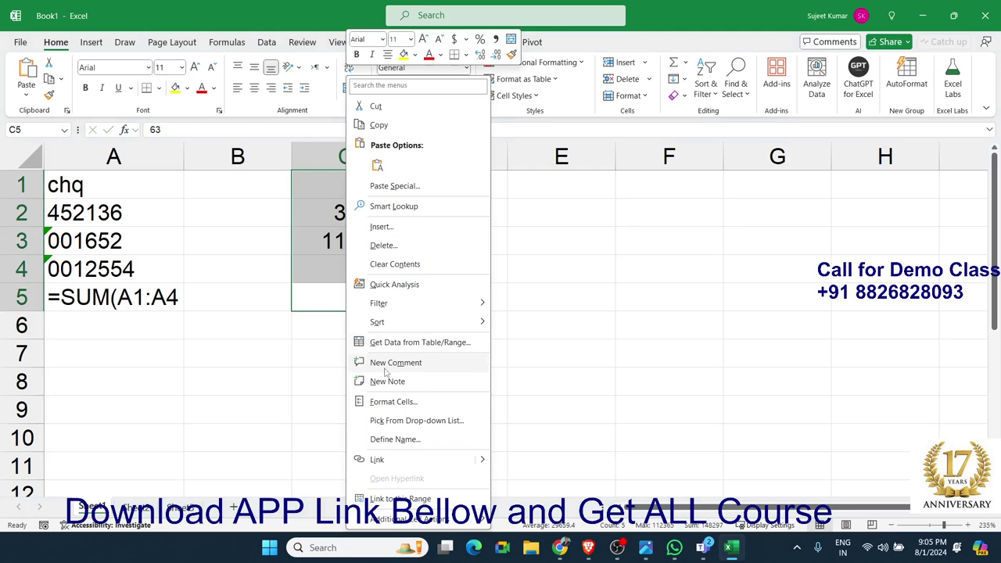
{"action": "left_click", "coordinate": [387, 401]}
{"action": "left_click_drag", "start_coordinate": [349, 226], "coordinate": [511, 179]}
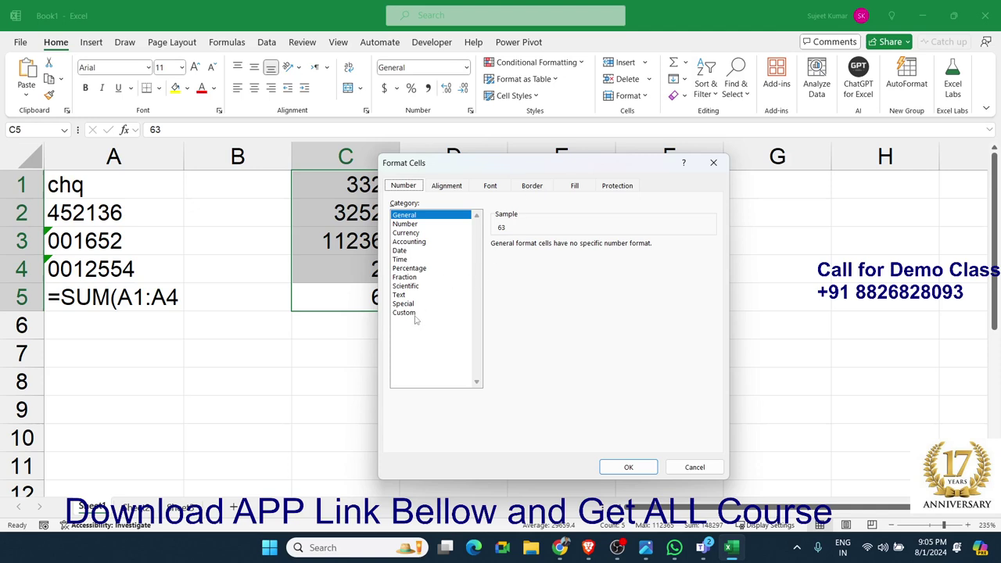
{"action": "left_click", "coordinate": [415, 313]}
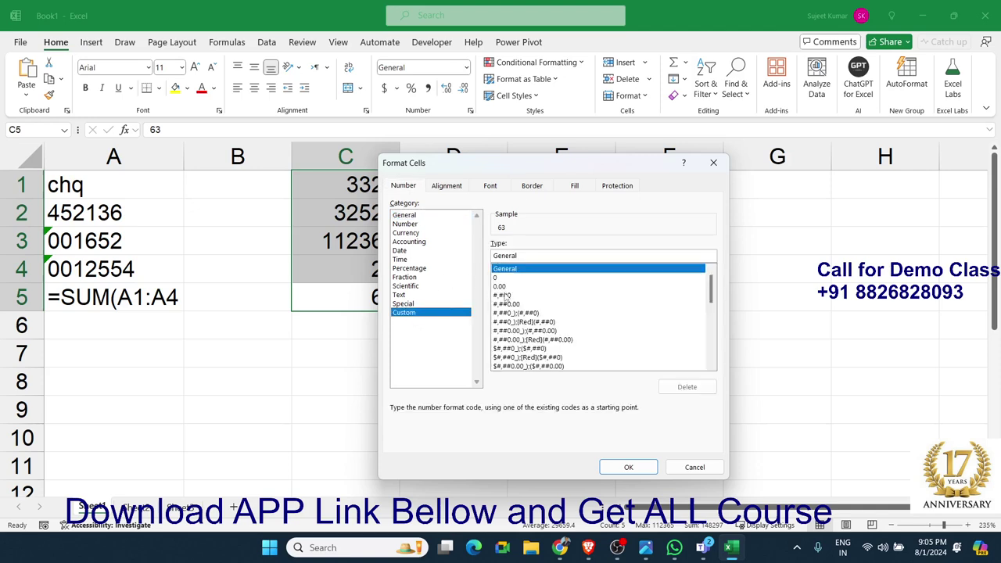
{"action": "double_click", "coordinate": [521, 256]}
{"action": "type", "text": "00"}
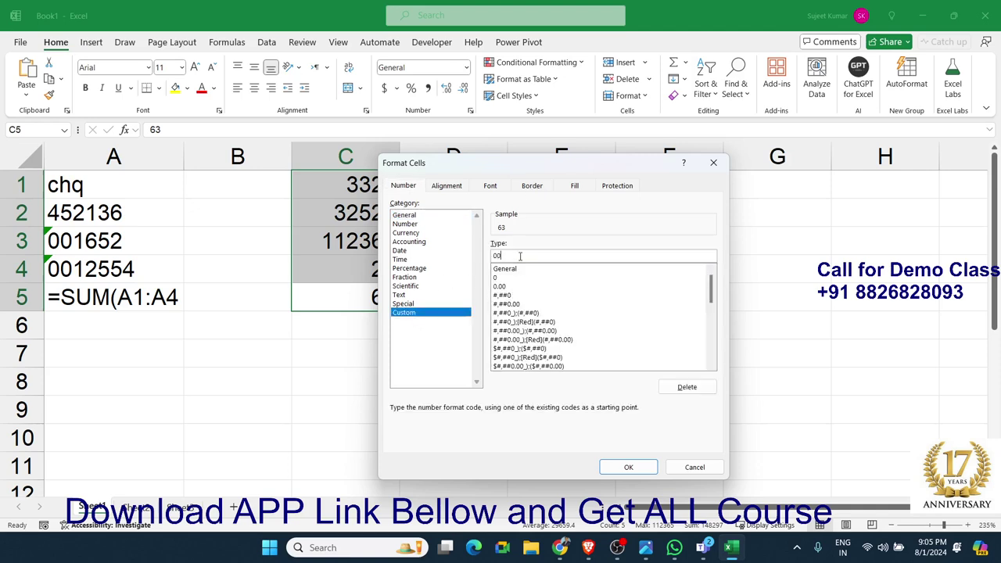
{"action": "type", "text": "0000"}
{"action": "left_click", "coordinate": [641, 467]}
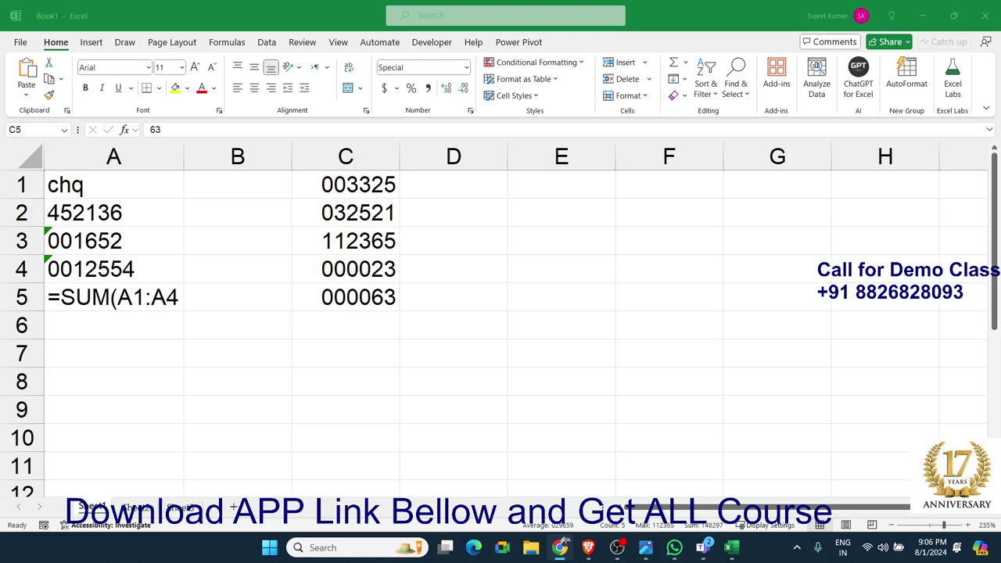
Step: Enter 000063 in F5 as apostrophe-prefixed text
{"action": "key", "text": "alt+Tab"}
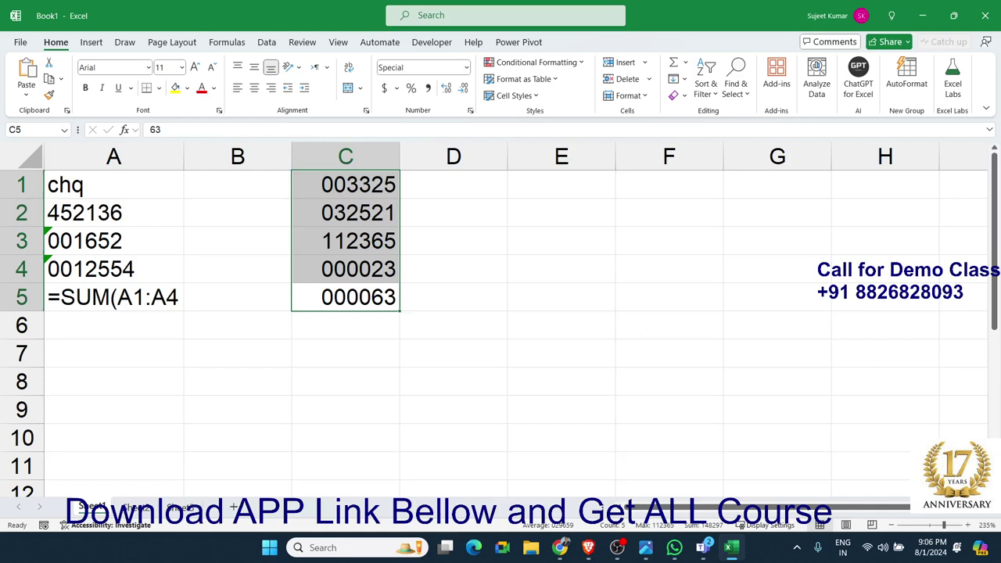
{"action": "left_click", "coordinate": [362, 300]}
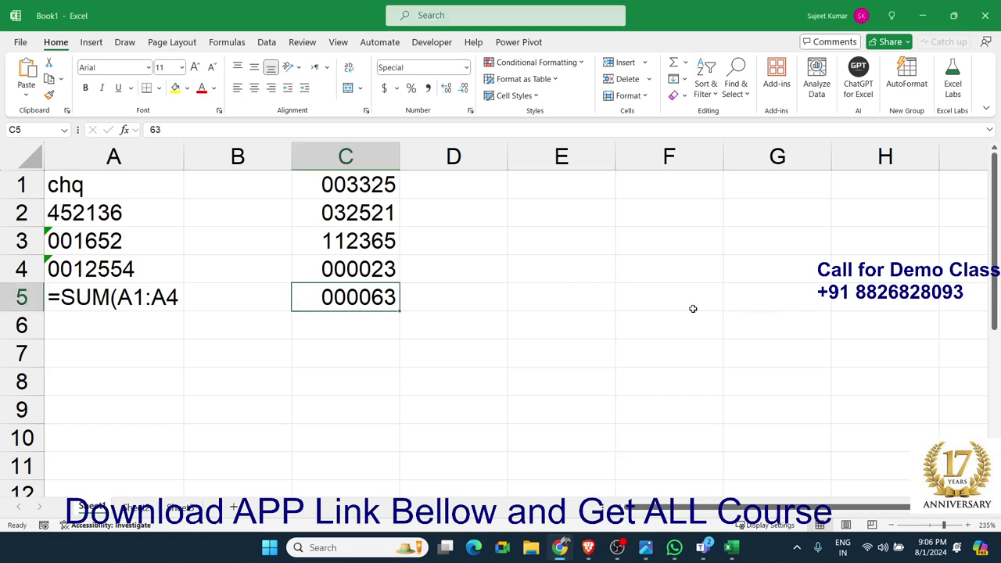
{"action": "left_click", "coordinate": [655, 300]}
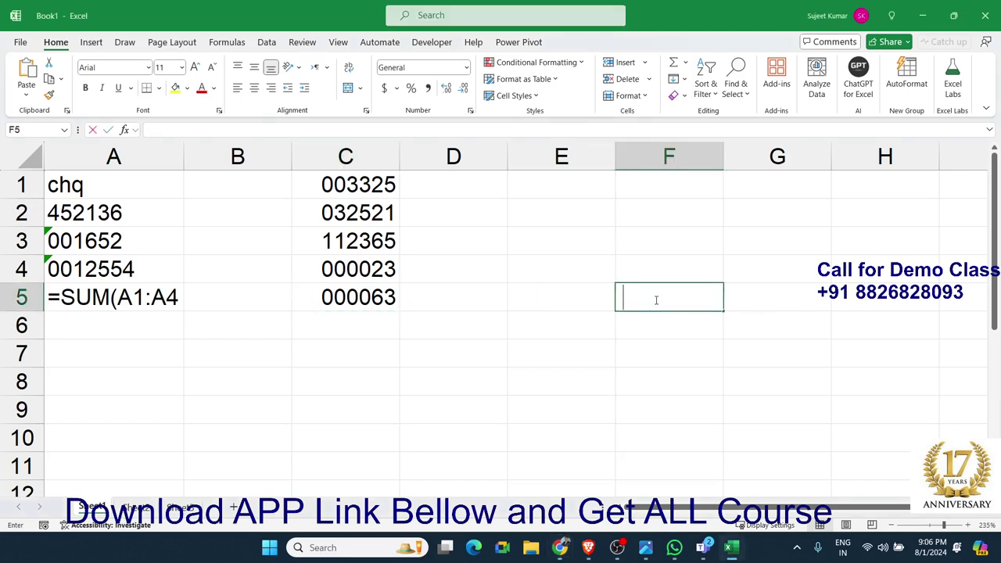
{"action": "type", "text": "'00"}
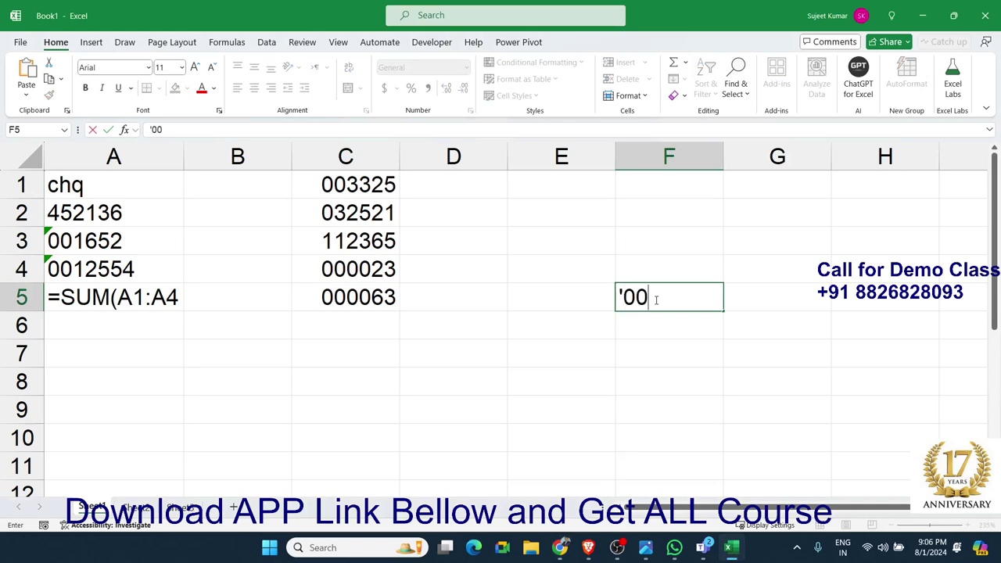
{"action": "type", "text": "00063"}
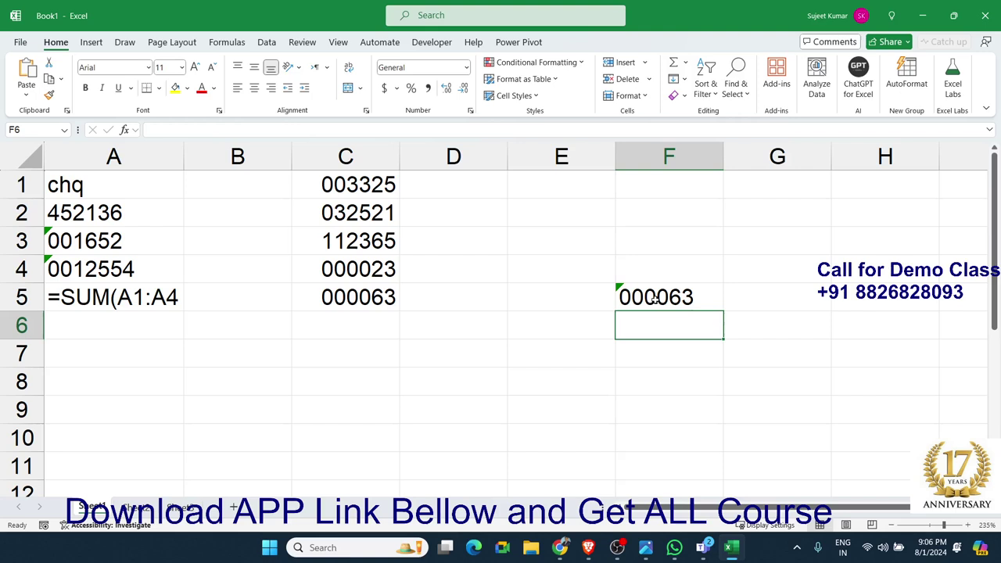
{"action": "key", "text": "Left"}
{"action": "key", "text": "Left"}
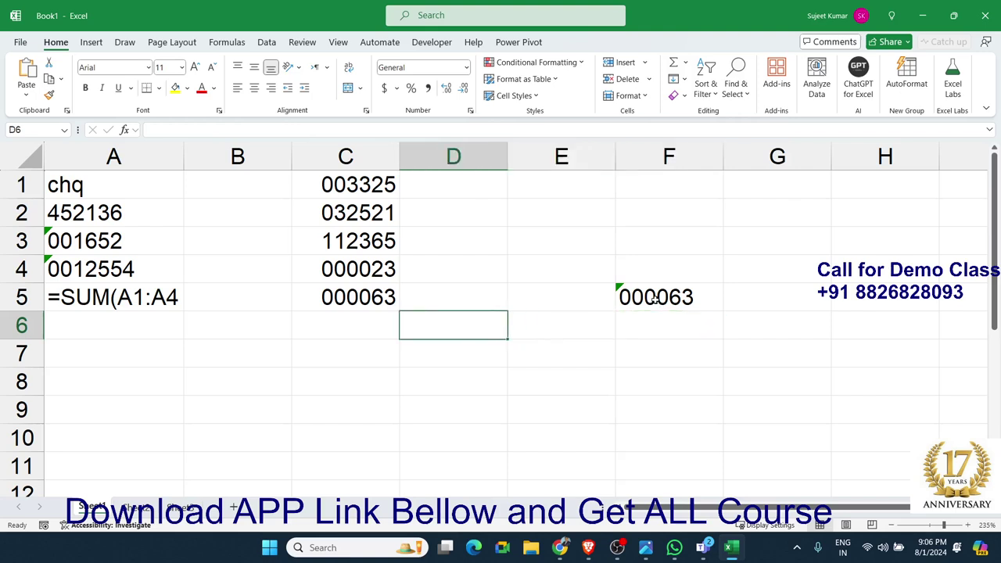
Step: Dismiss F5's number-stored-as-text warning with Ignore Error
{"action": "left_click", "coordinate": [655, 298]}
{"action": "left_click", "coordinate": [601, 291]}
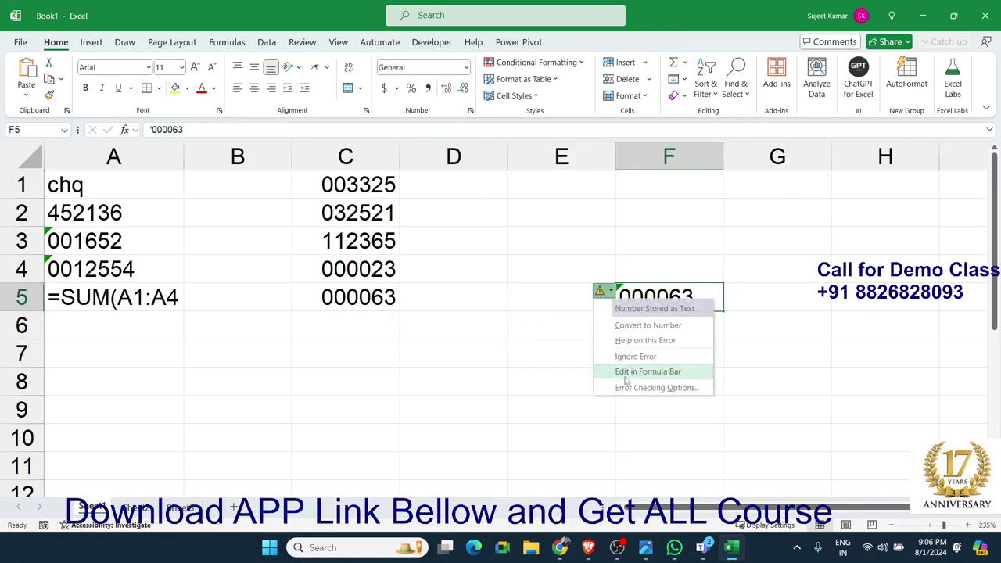
{"action": "left_click", "coordinate": [628, 357]}
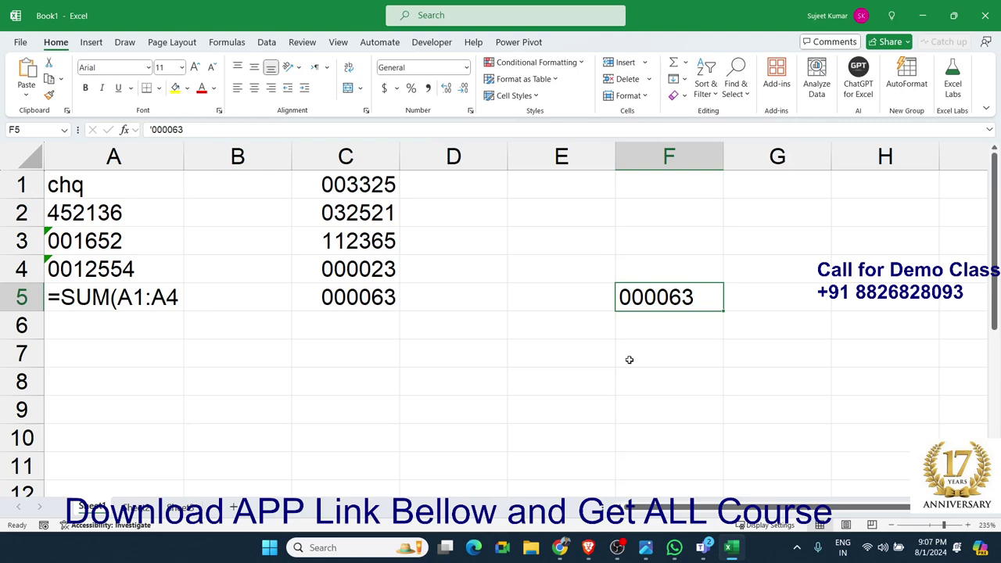
Step: Enter the comparison =C5=F5 in D6, which returns FALSE
{"action": "key", "text": "Down"}
{"action": "key", "text": "Left"}
{"action": "key", "text": "Left"}
{"action": "type", "text": "="}
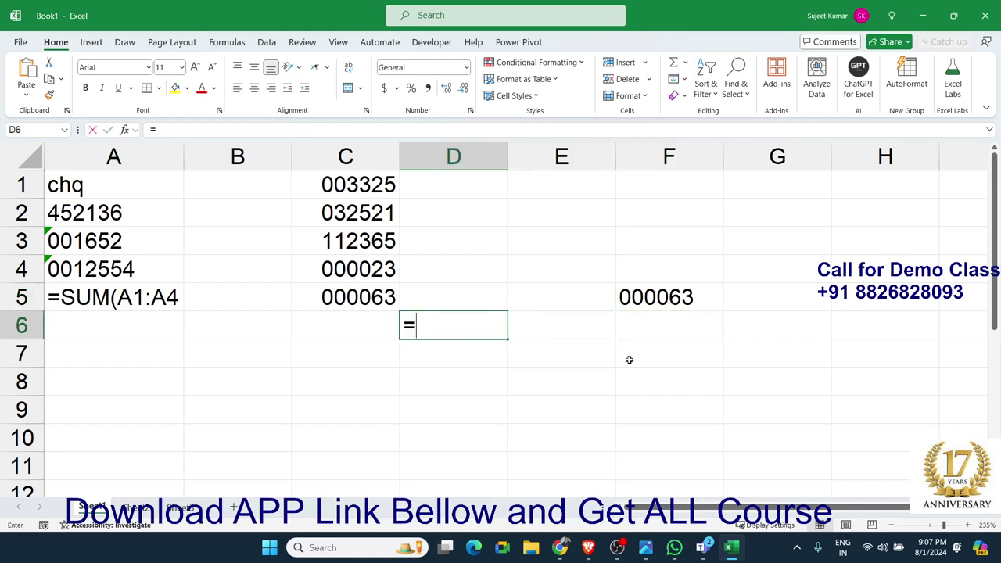
{"action": "key", "text": "Up"}
{"action": "key", "text": "Left"}
{"action": "type", "text": "="}
{"action": "key", "text": "Right"}
{"action": "key", "text": "Right"}
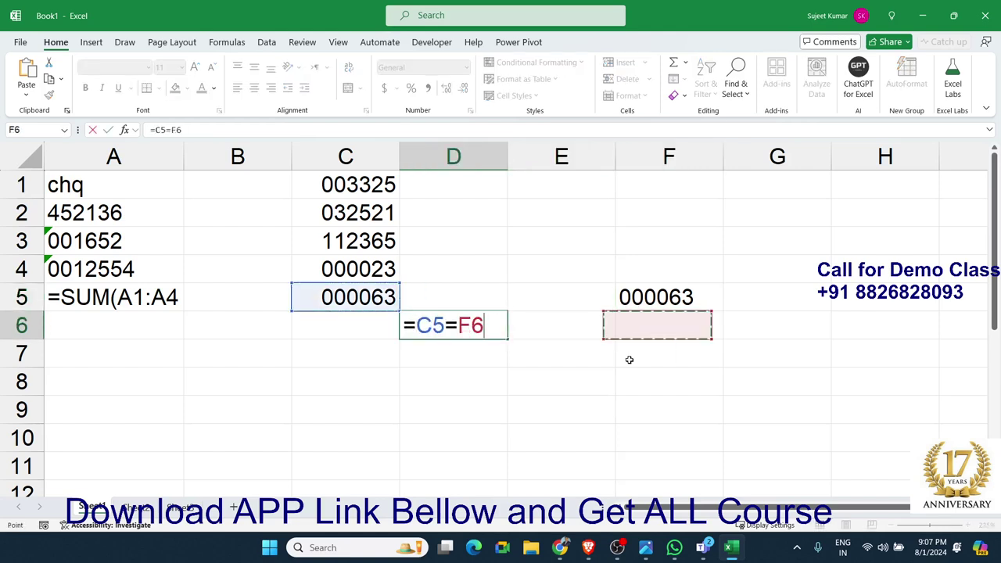
{"action": "key", "text": "Up"}
{"action": "key", "text": "Return"}
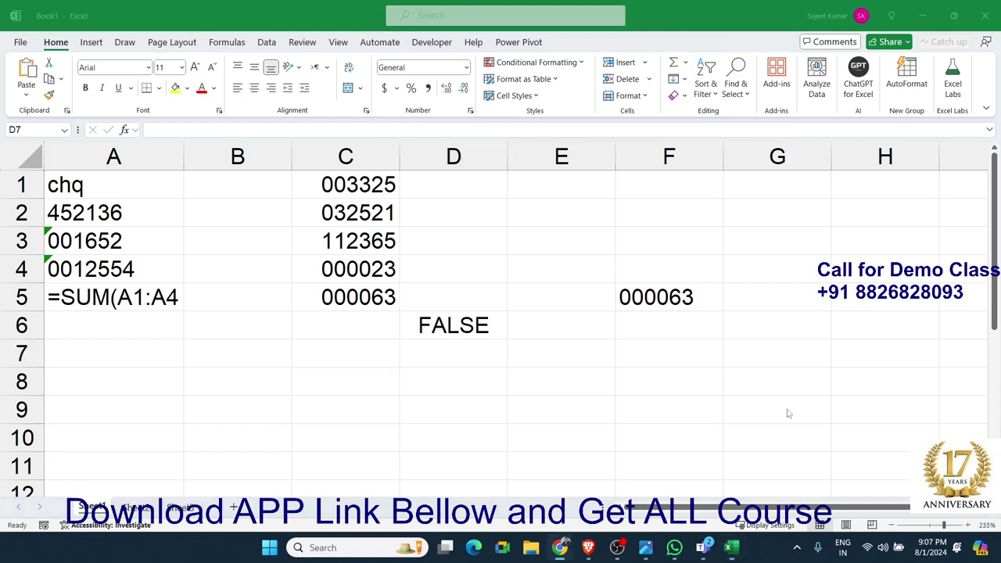
Step: Inspect the raw contents of C5 (63) and F5 ('000063) without changing them
{"action": "left_click", "coordinate": [389, 298]}
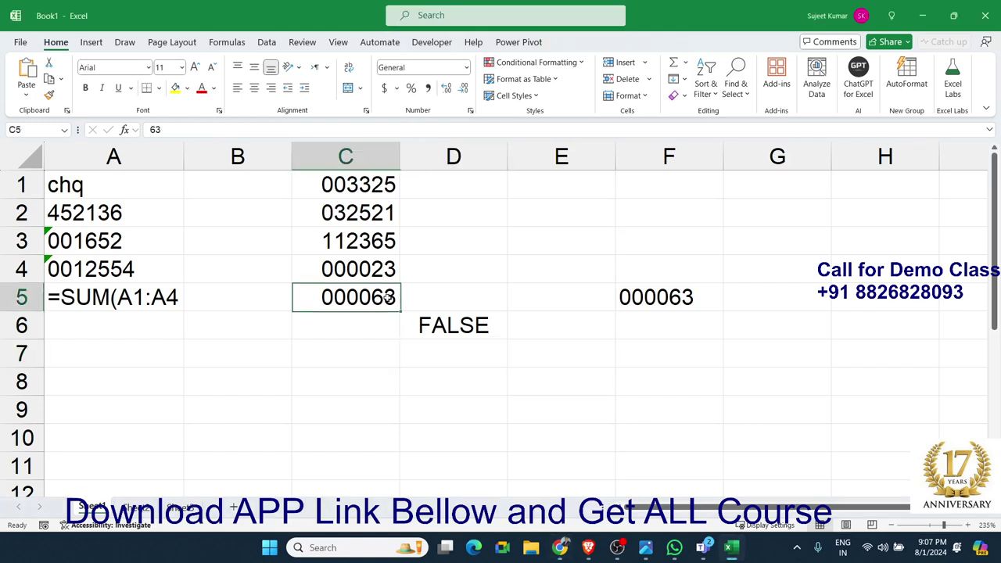
{"action": "double_click", "coordinate": [379, 291]}
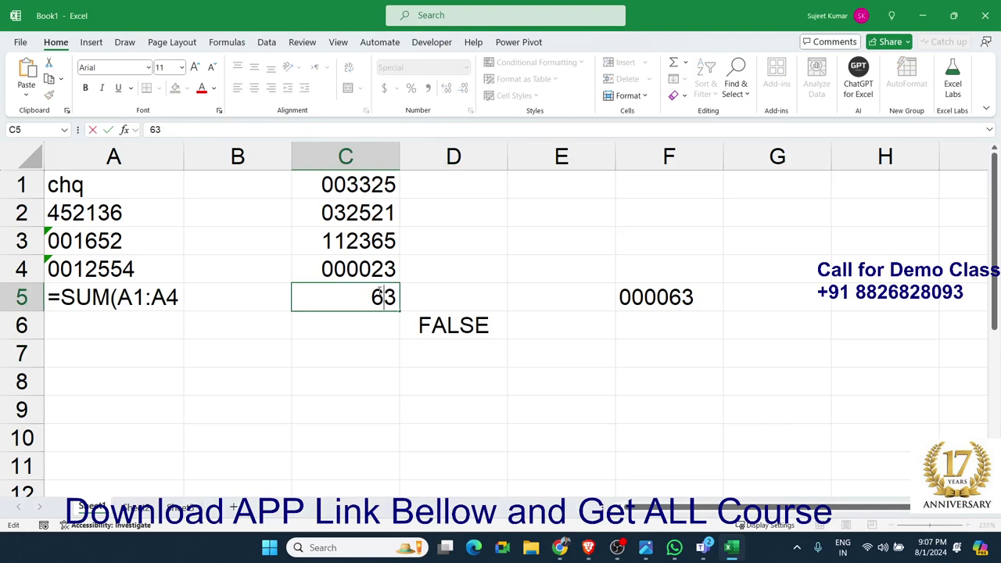
{"action": "key", "text": "Return"}
{"action": "left_click", "coordinate": [646, 305]}
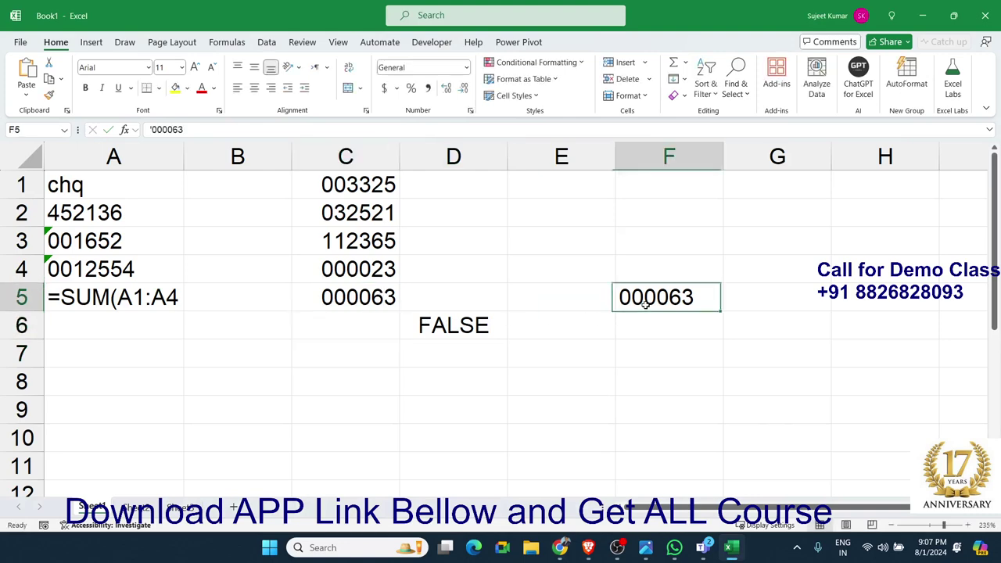
{"action": "double_click", "coordinate": [646, 298]}
{"action": "key", "text": "Escape"}
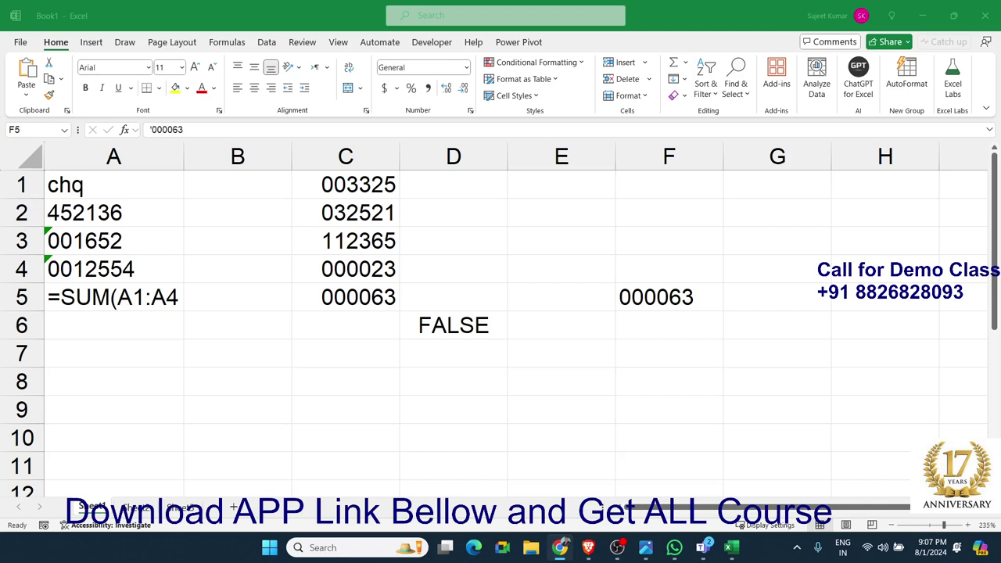
Step: Clear the FALSE comparison formula from D6
{"action": "left_click", "coordinate": [372, 305]}
{"action": "left_click", "coordinate": [514, 323]}
{"action": "left_click", "coordinate": [463, 327]}
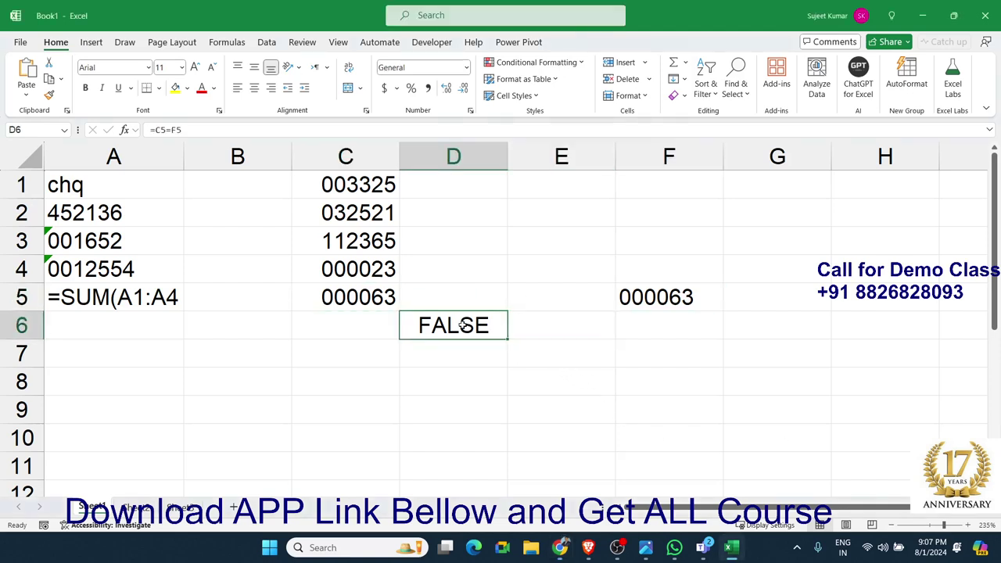
{"action": "key", "text": "Delete"}
{"action": "key", "text": "Up"}
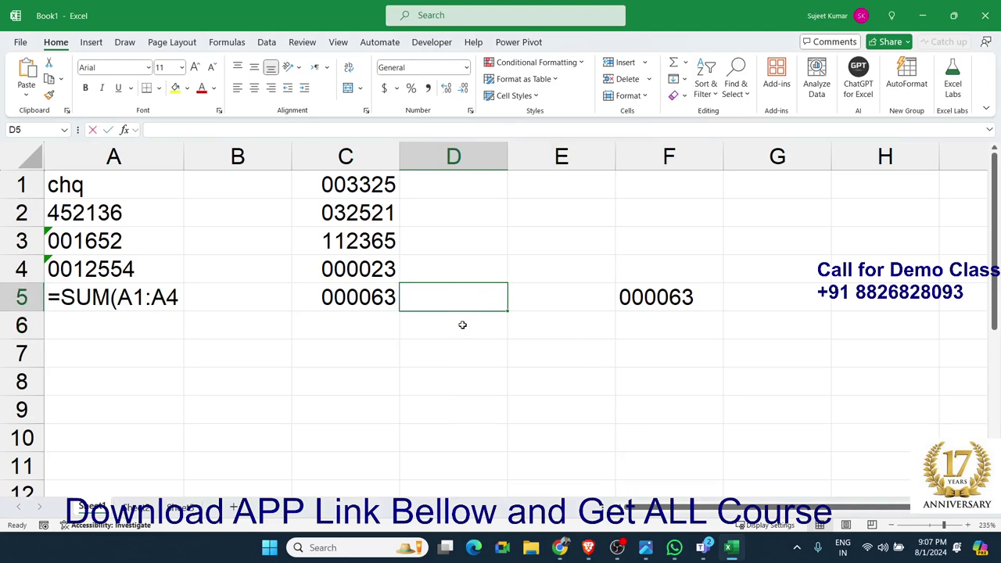
Step: Enter =TEXT(C5,"000000") in D5 to show 000063 as text
{"action": "type", "text": "=te"}
{"action": "key", "text": "Tab"}
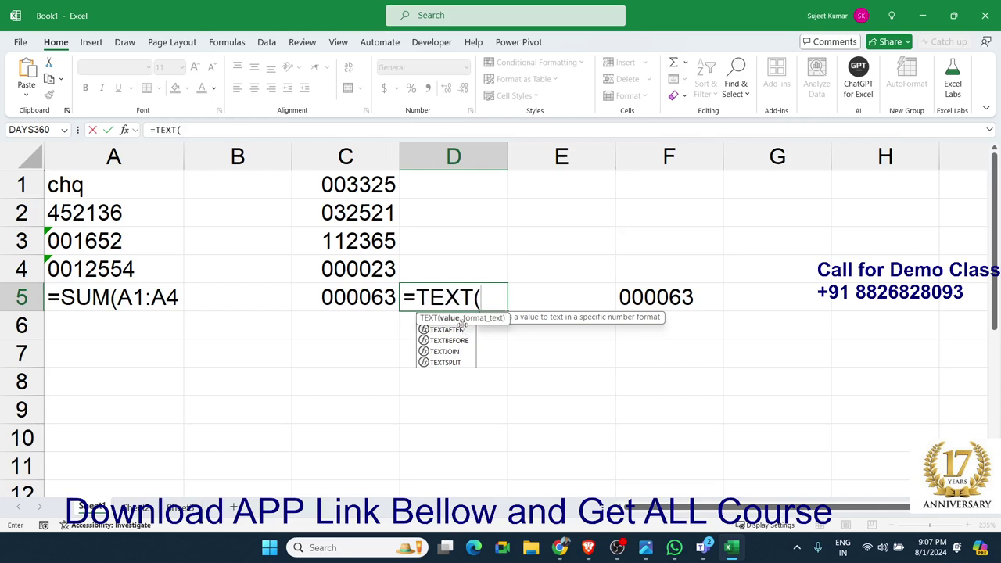
{"action": "key", "text": "Left"}
{"action": "type", "text": ","}
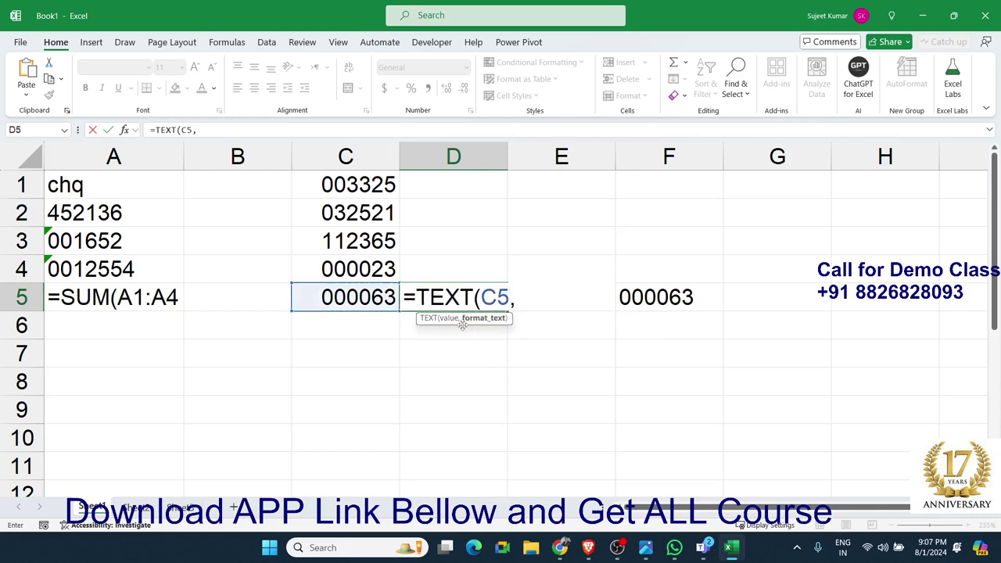
{"action": "type", "text": "\""}
{"action": "type", "text": "000000"}
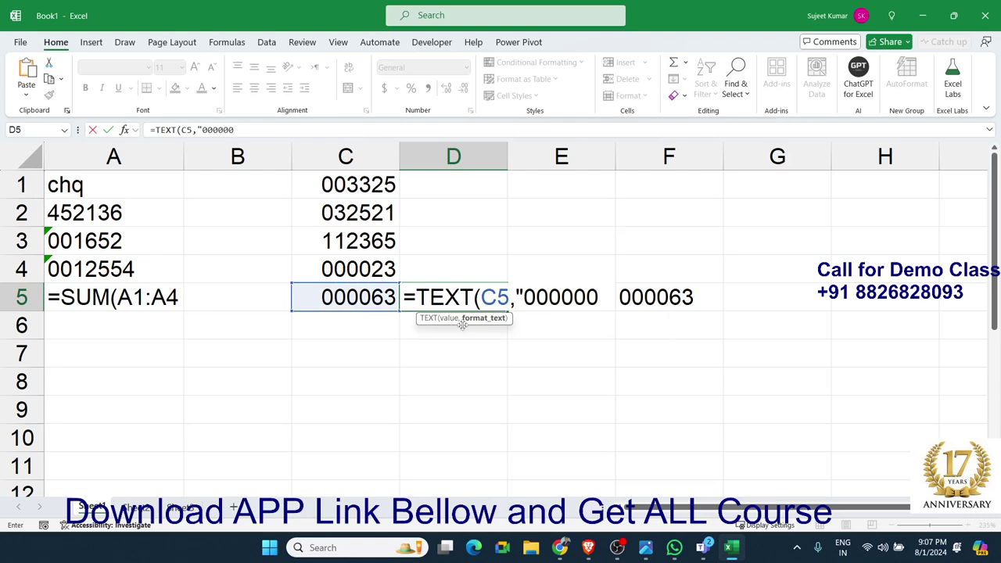
{"action": "type", "text": "\")"}
{"action": "key", "text": "Return"}
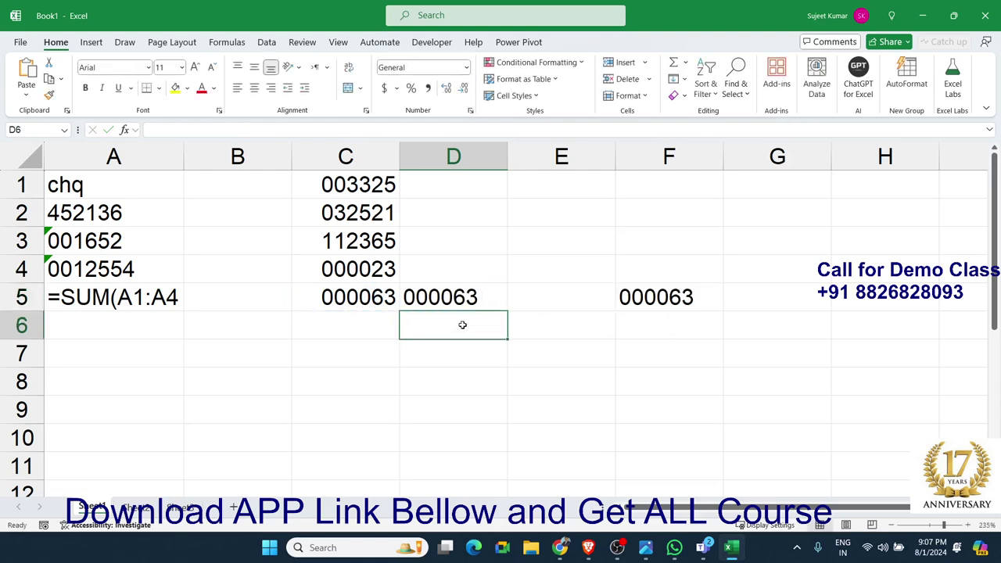
{"action": "key", "text": "Up"}
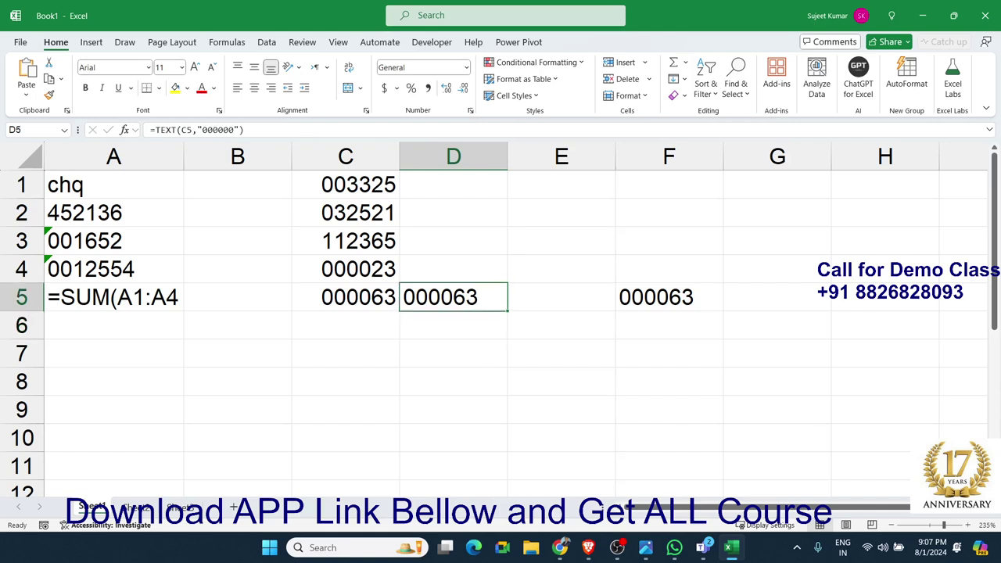
{"action": "key", "text": "alt+Tab"}
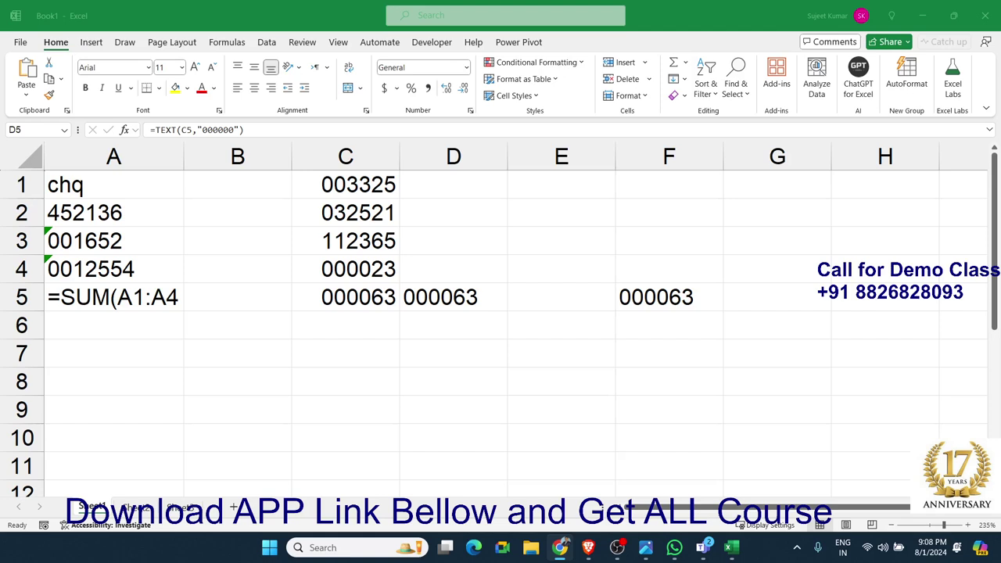
Step: Reopen D5's TEXT formula to review its 000000 format argument
{"action": "double_click", "coordinate": [420, 302]}
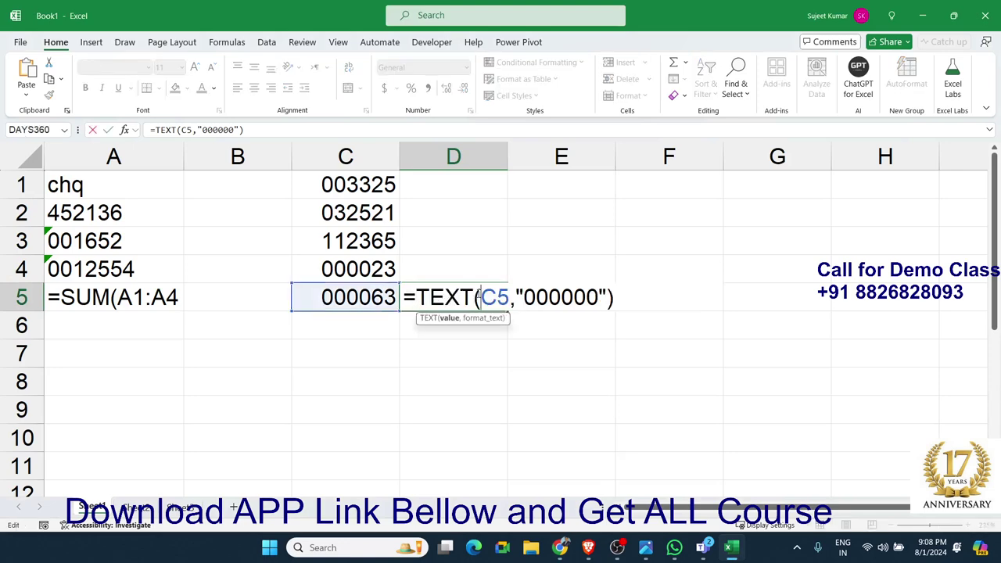
{"action": "double_click", "coordinate": [545, 297]}
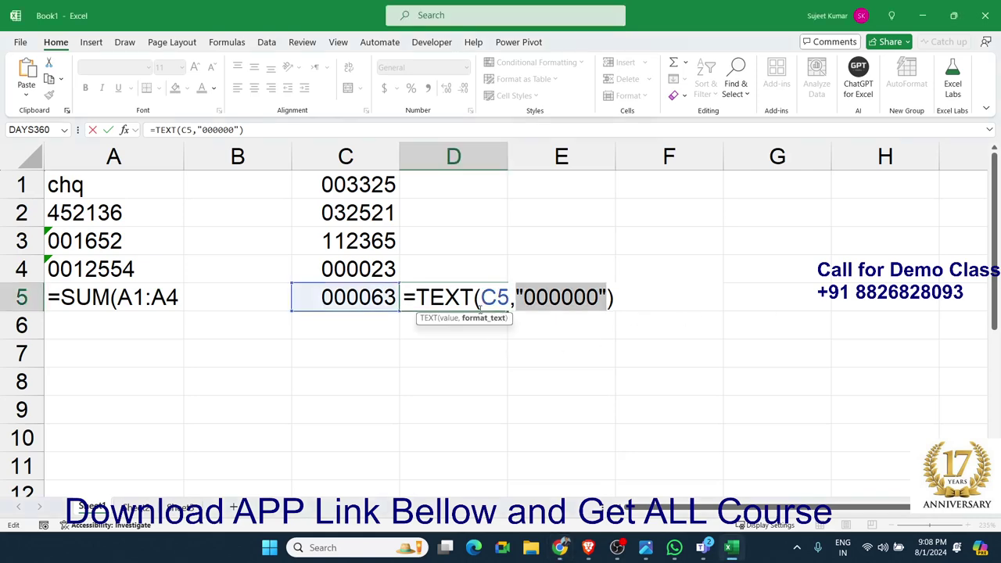
{"action": "key", "text": "ctrl+Return"}
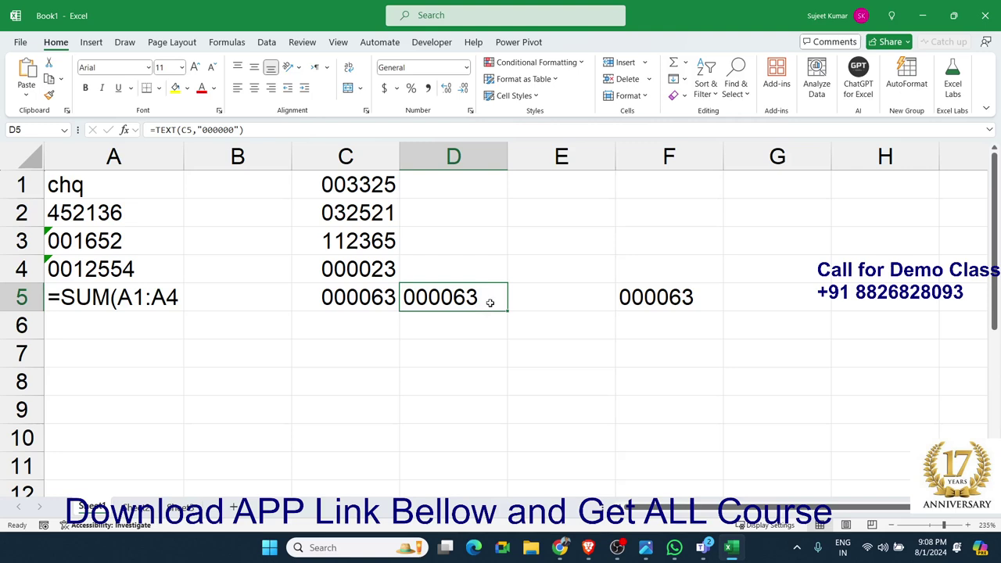
{"action": "left_click", "coordinate": [395, 316]}
{"action": "left_click", "coordinate": [426, 299]}
Step: Clear F5 and type the heading Moble in E1
{"action": "left_click", "coordinate": [638, 300]}
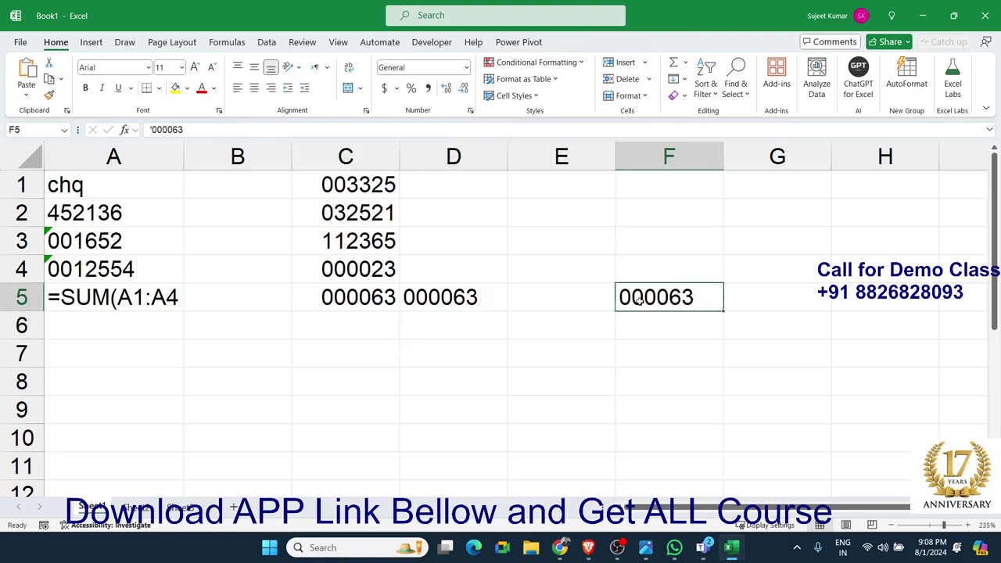
{"action": "key", "text": "Delete"}
{"action": "key", "text": "ctrl+Up"}
{"action": "key", "text": "ctrl+Left"}
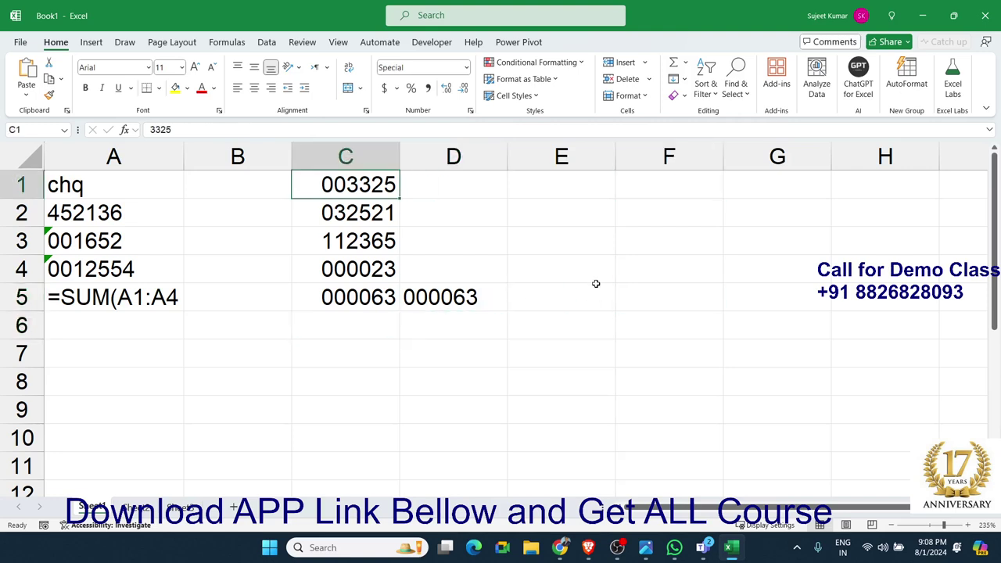
{"action": "key", "text": "Right"}
{"action": "key", "text": "Right"}
{"action": "type", "text": "Mo"}
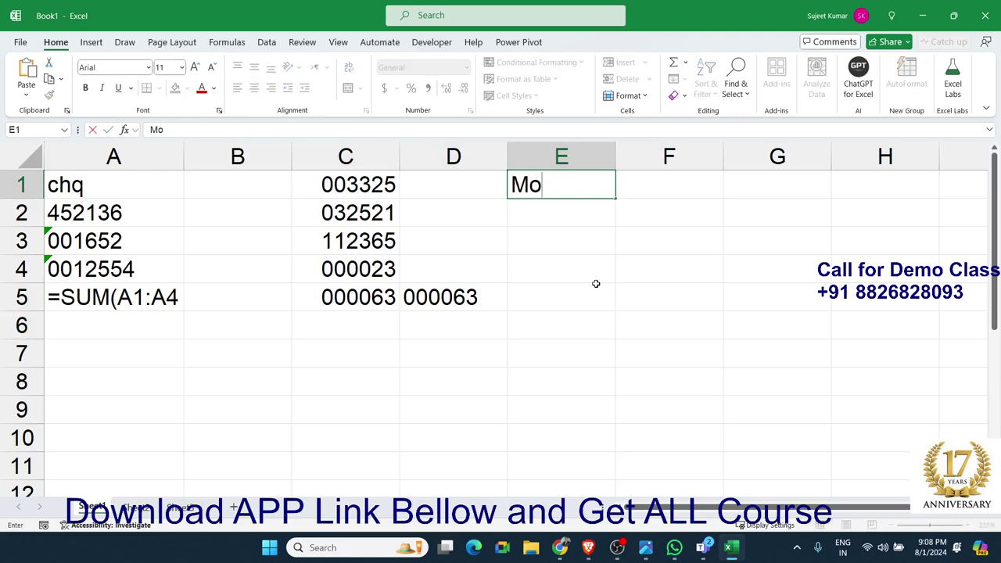
{"action": "type", "text": "ble"}
{"action": "key", "text": "Return"}
Step: Try a +91 mobile number in E2, then clear it and select E2:E6
{"action": "type", "text": "6"}
{"action": "key", "text": "BackSpace"}
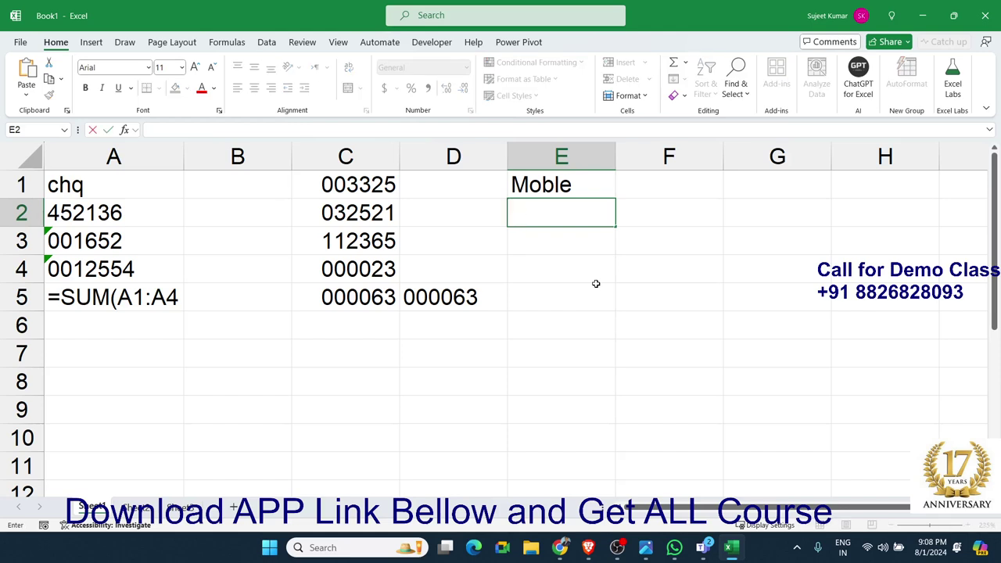
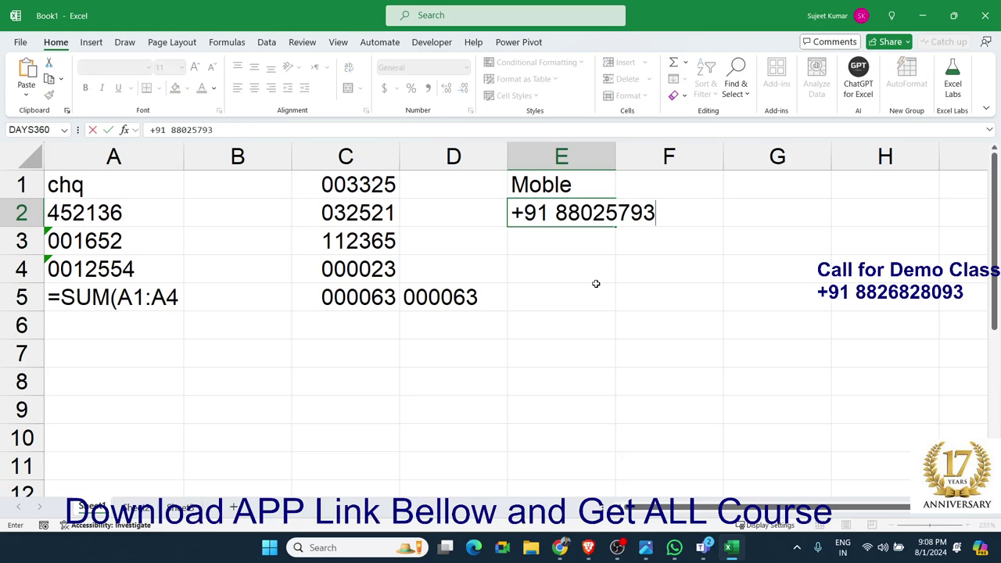
{"action": "key", "text": "Return"}
{"action": "key", "text": "Return"}
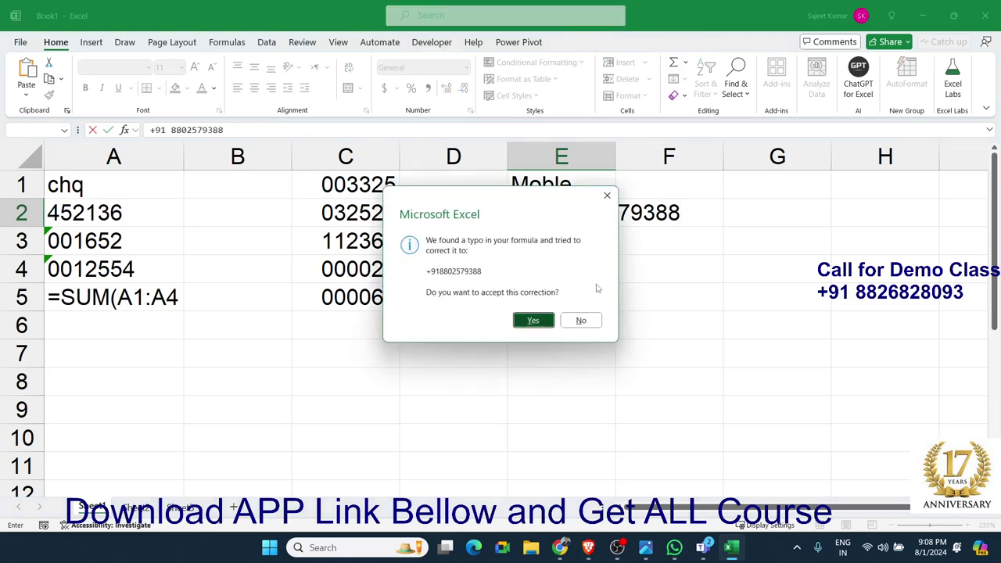
{"action": "key", "text": "Up"}
{"action": "key", "text": "Delete"}
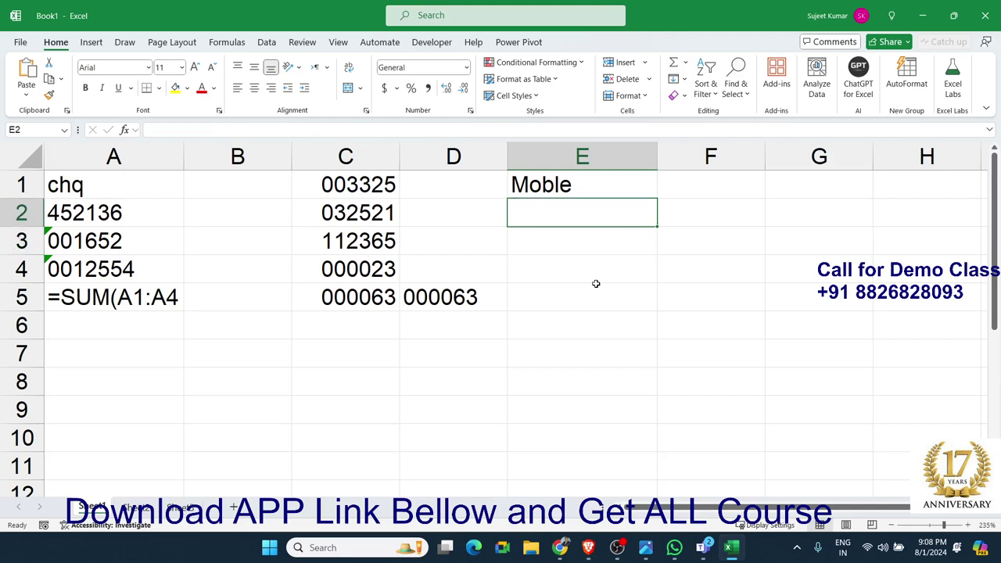
{"action": "key", "text": "shift+Down"}
{"action": "key", "text": "shift+Down"}
{"action": "key", "text": "shift+Down"}
{"action": "key", "text": "shift+Down"}
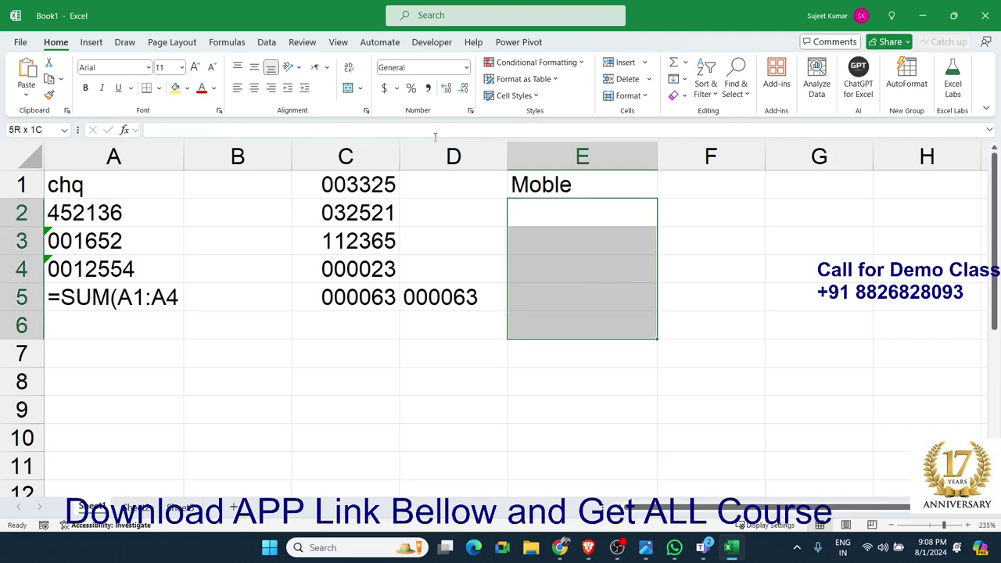
Step: Apply the custom number format +91 0 to cells E2:E6
{"action": "left_click", "coordinate": [470, 111]}
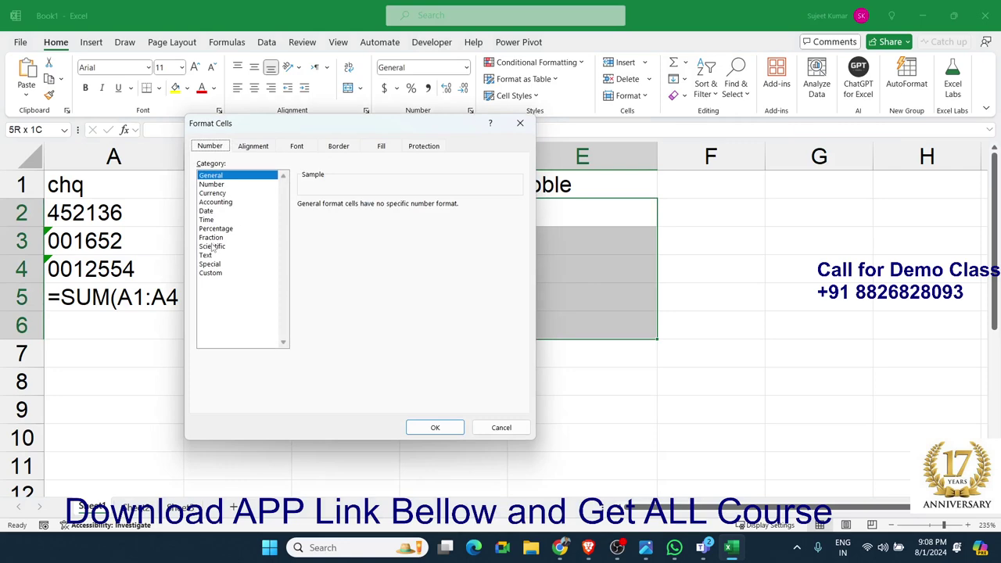
{"action": "left_click", "coordinate": [224, 273]}
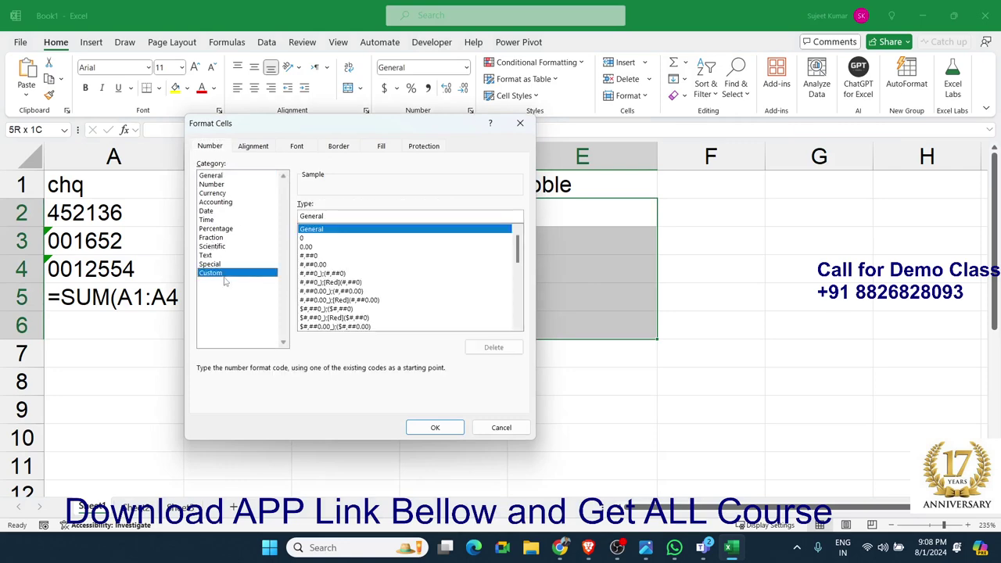
{"action": "double_click", "coordinate": [309, 216]}
{"action": "type", "text": "+"}
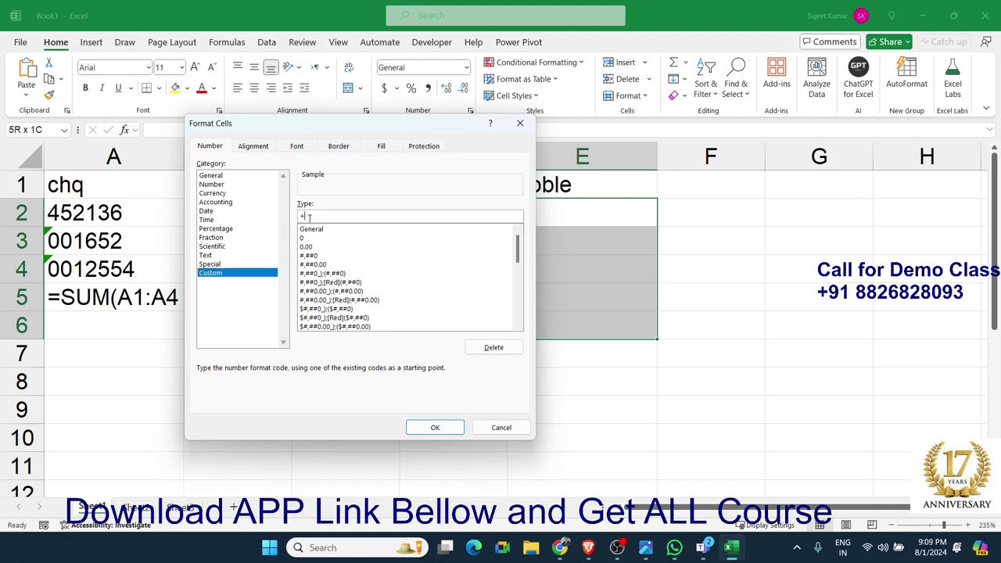
{"action": "type", "text": "91 "}
{"action": "type", "text": "0"}
{"action": "left_click", "coordinate": [379, 213]}
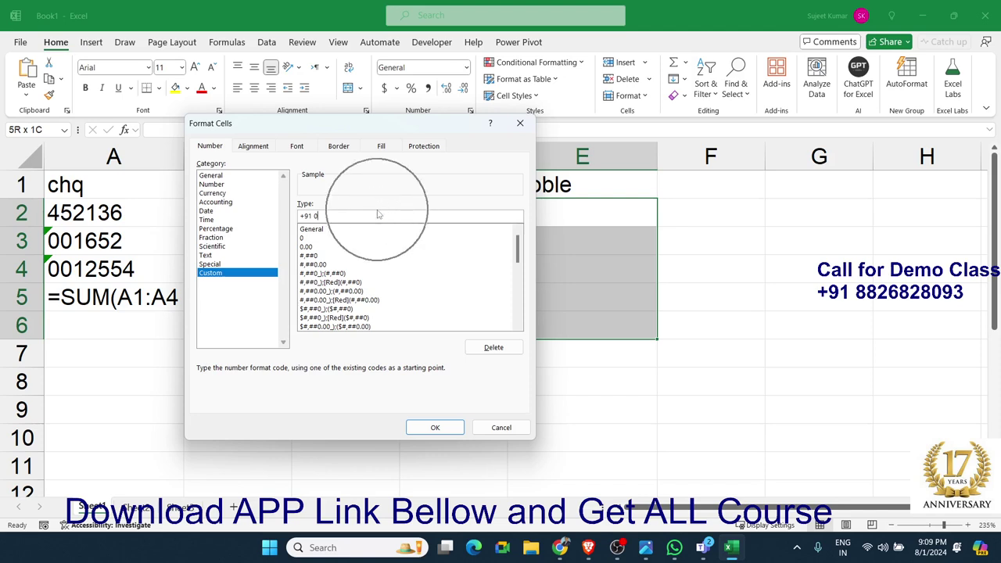
{"action": "key", "text": "Return"}
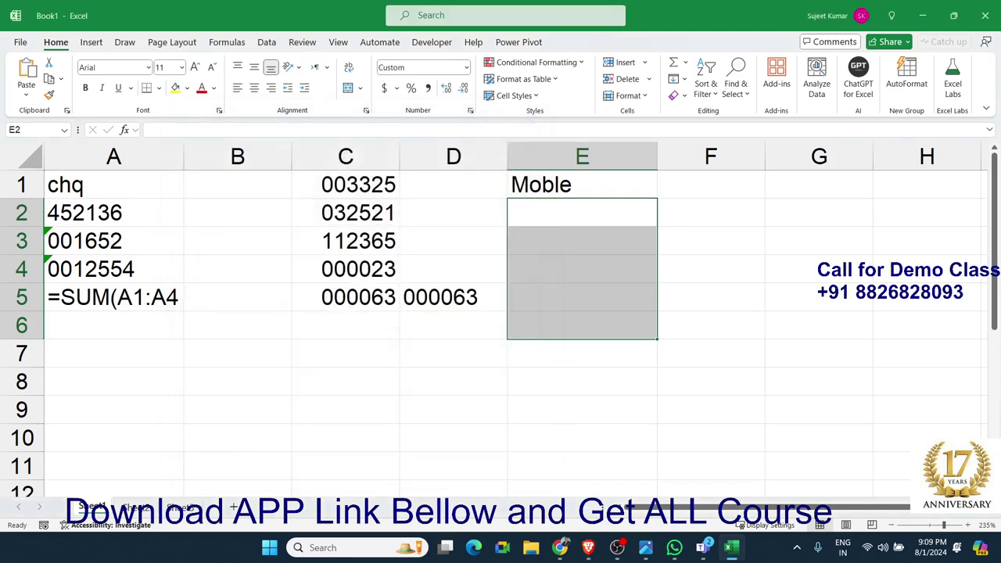
Step: Test the +91 format with a sample mobile number in E2, then clear it
{"action": "key", "text": "alt+Tab"}
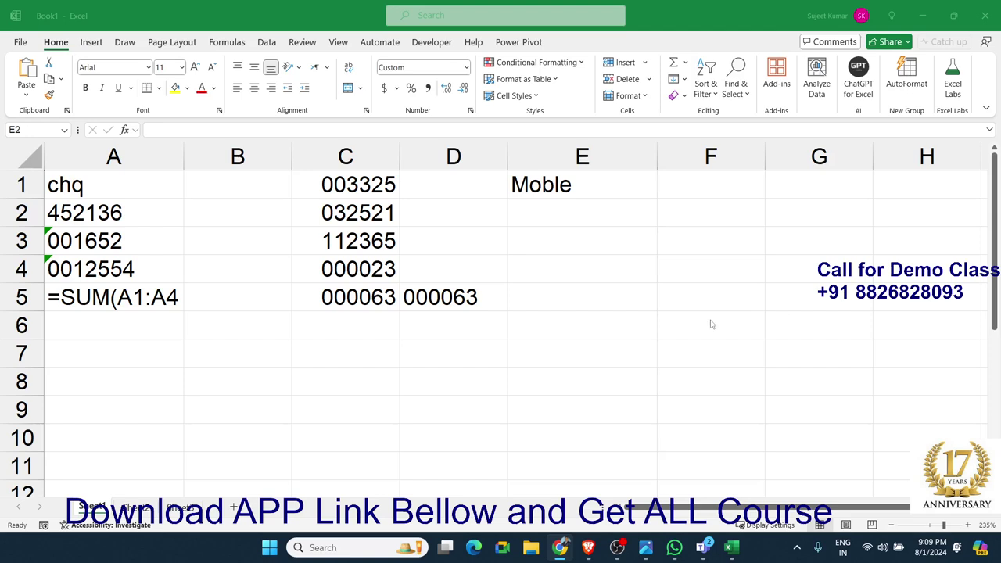
{"action": "left_click", "coordinate": [648, 292], "text": "shift"}
{"action": "left_click", "coordinate": [586, 228]}
{"action": "type", "text": "8"}
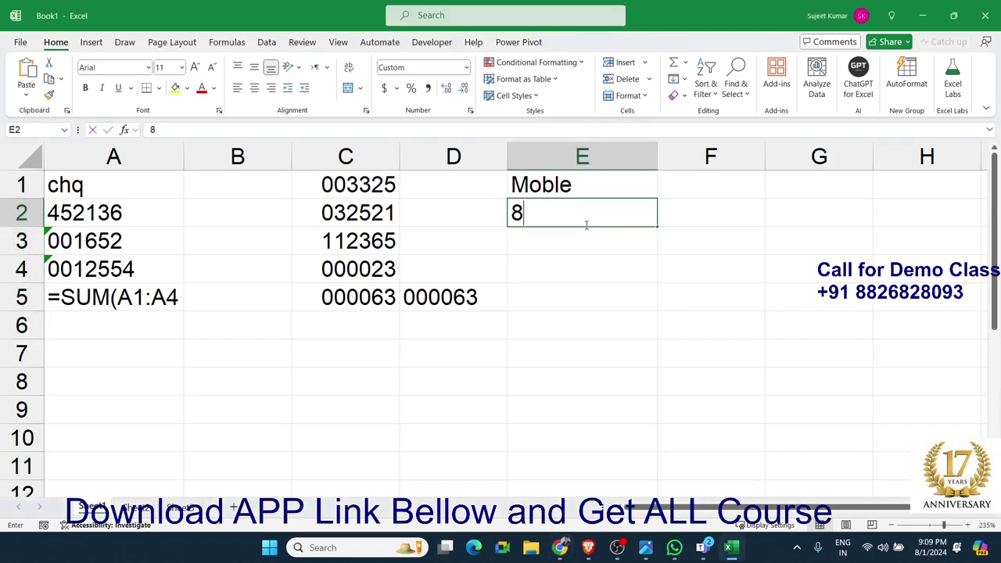
{"action": "type", "text": "8022793"}
{"action": "key", "text": "Return"}
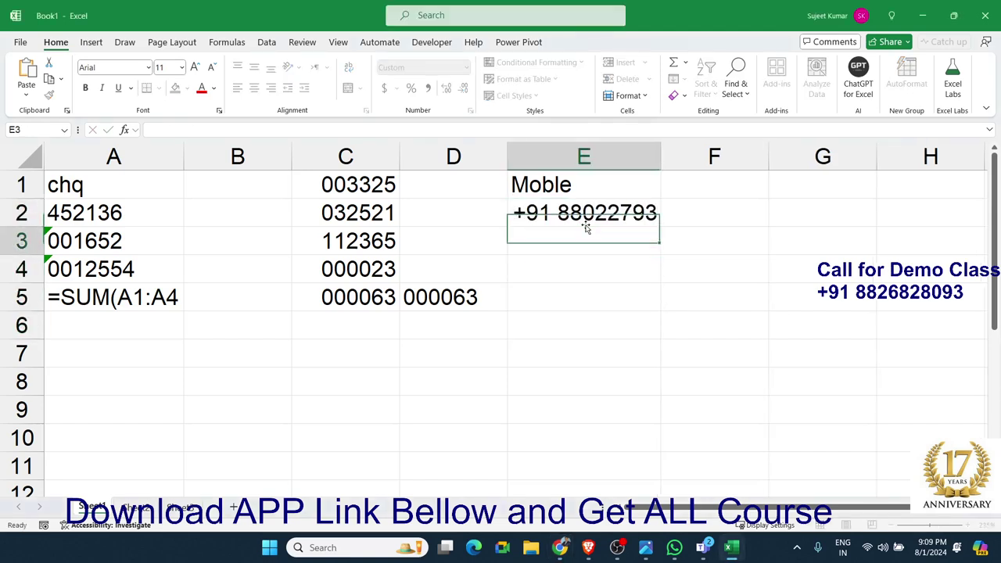
{"action": "left_click", "coordinate": [586, 227]}
{"action": "key", "text": "Delete"}
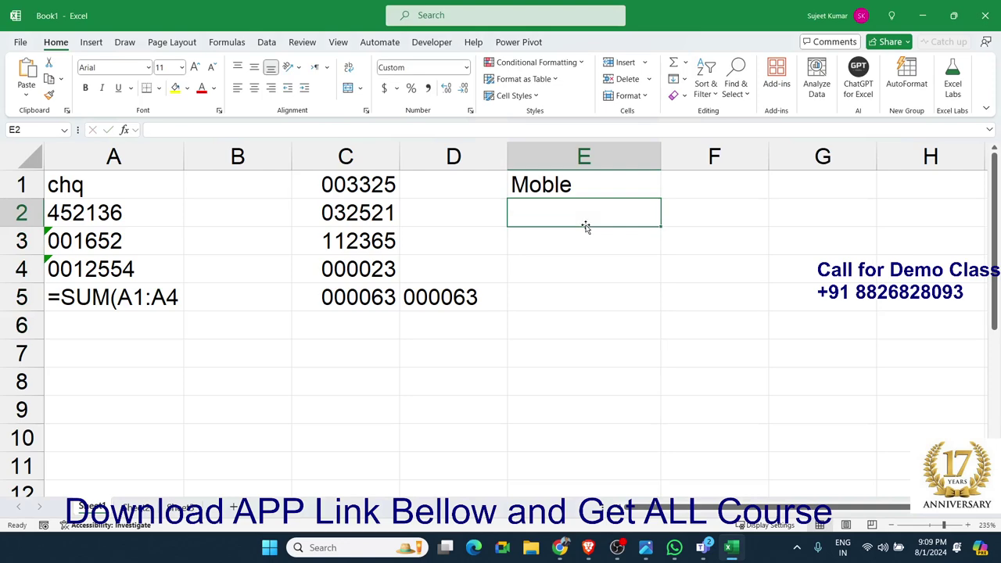
{"action": "key", "text": "Up"}
{"action": "key", "text": "Right"}
{"action": "key", "text": "Right"}
{"action": "key", "text": "Right"}
{"action": "key", "text": "Right"}
{"action": "key", "text": "Right"}
Step: Head column F with 'id', replacing the first 'a/c' heading
{"action": "key", "text": "Left"}
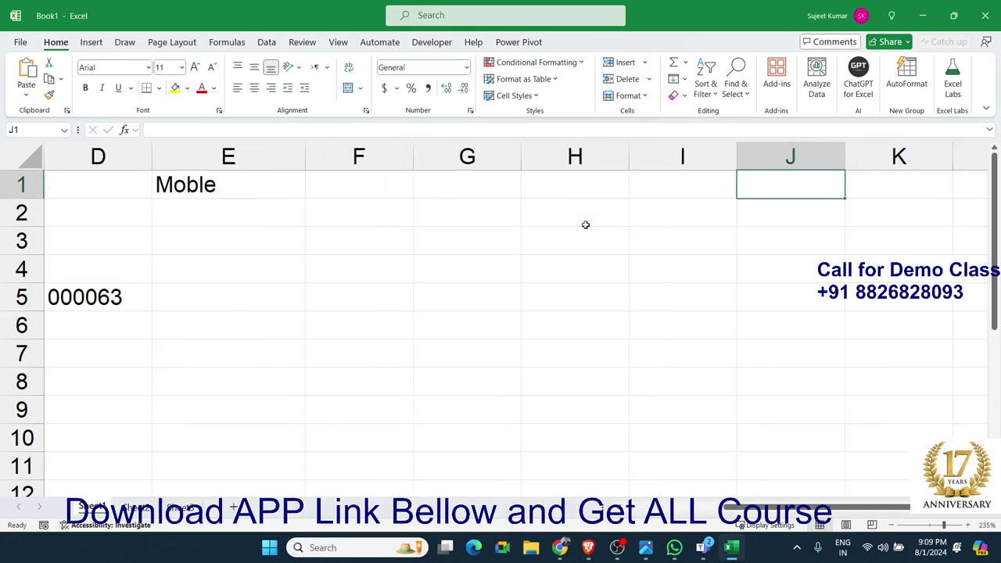
{"action": "key", "text": "Left"}
{"action": "key", "text": "Left"}
{"action": "key", "text": "Left"}
{"action": "key", "text": "Left"}
{"action": "key", "text": "Left"}
{"action": "key", "text": "Right"}
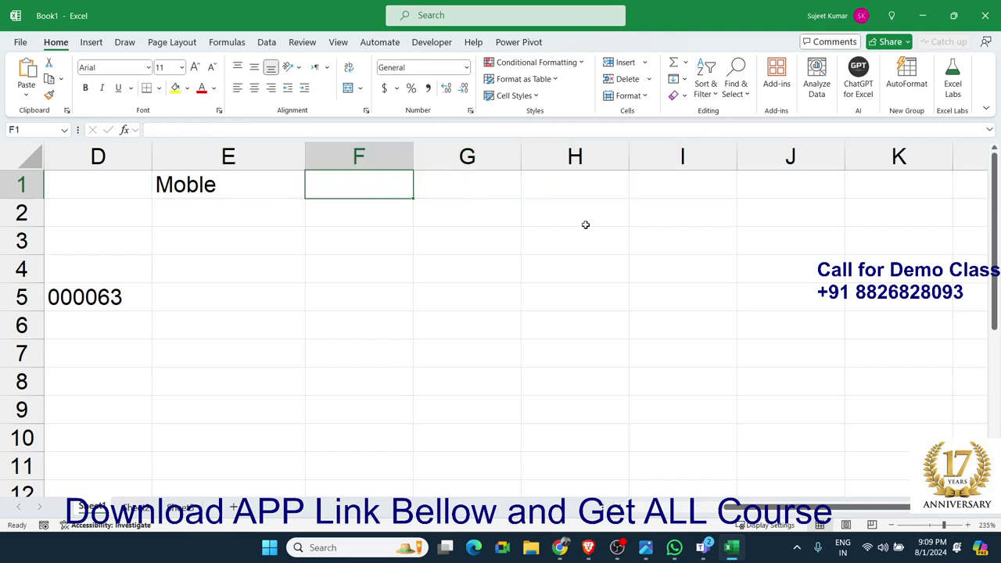
{"action": "type", "text": "a/c"}
{"action": "key", "text": "Return"}
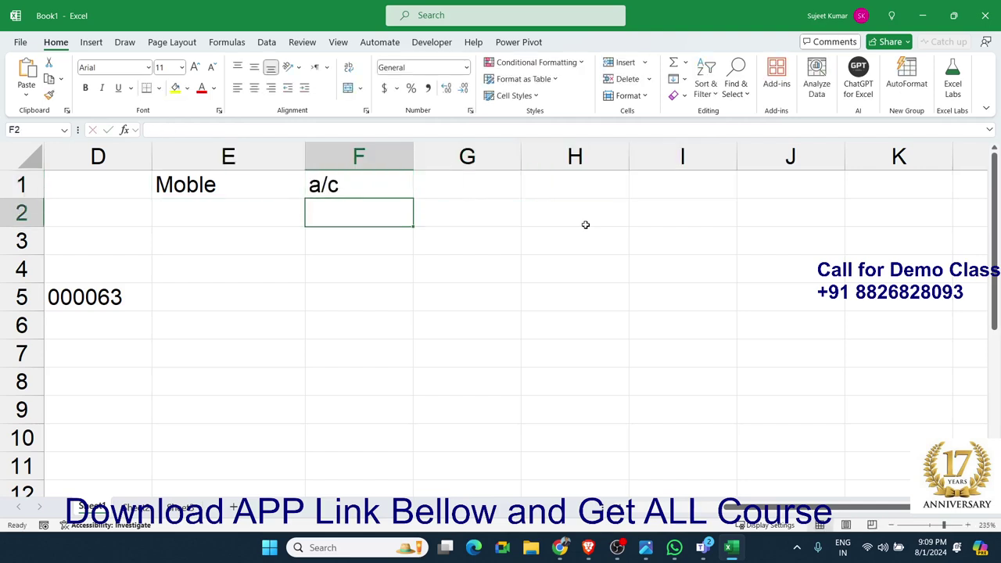
{"action": "type", "text": "12365"}
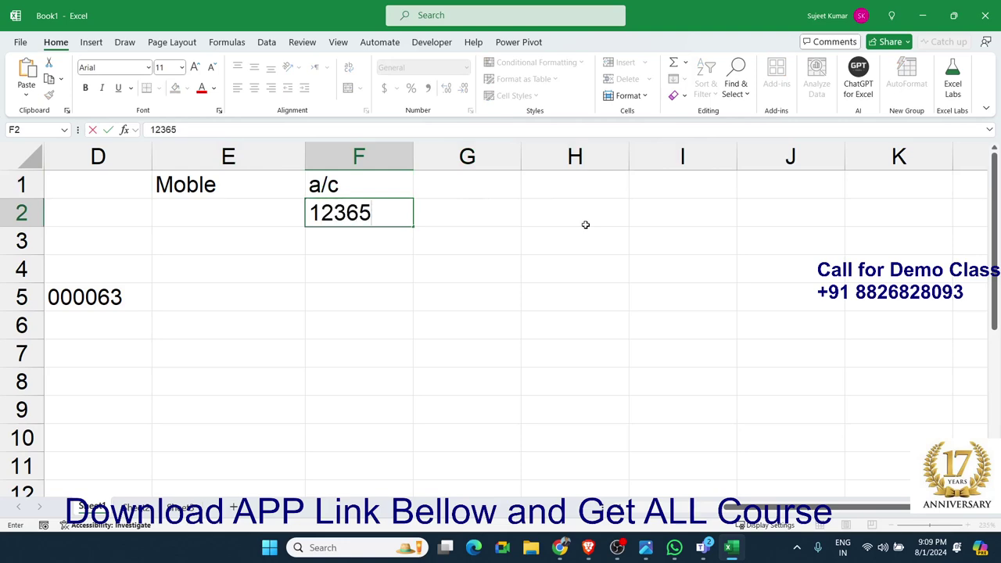
{"action": "type", "text": "4789"}
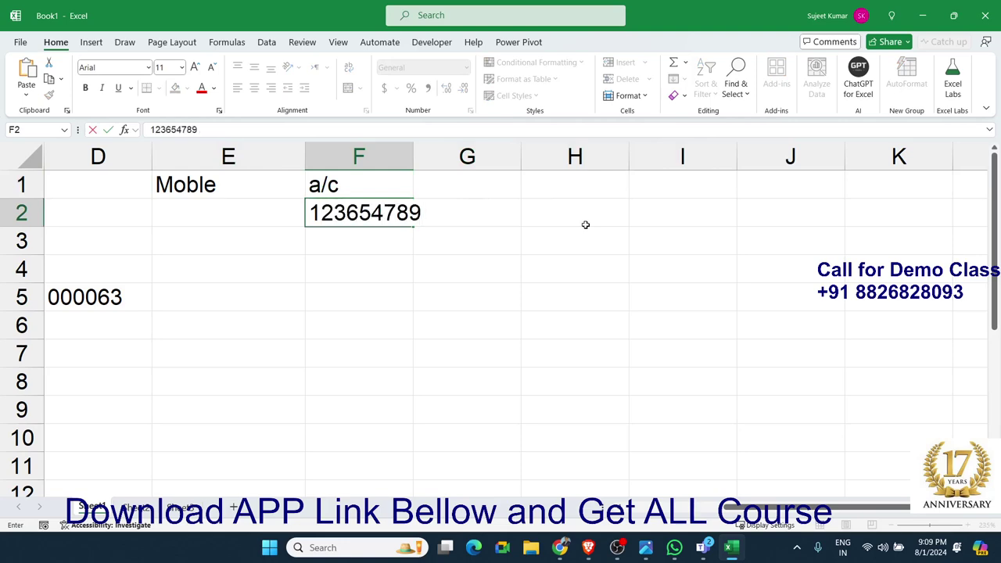
{"action": "key", "text": "Escape"}
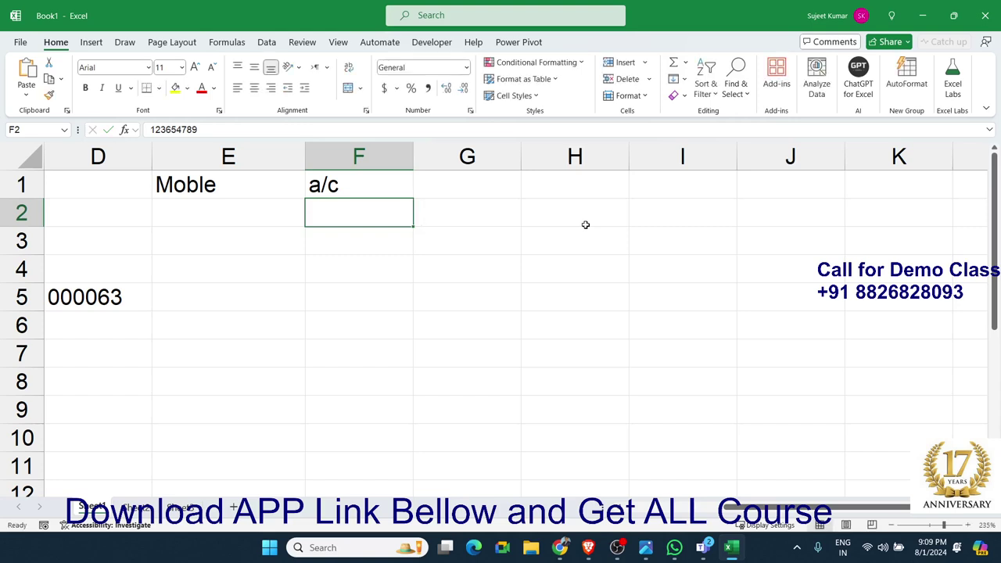
{"action": "key", "text": "Up"}
{"action": "type", "text": "id"}
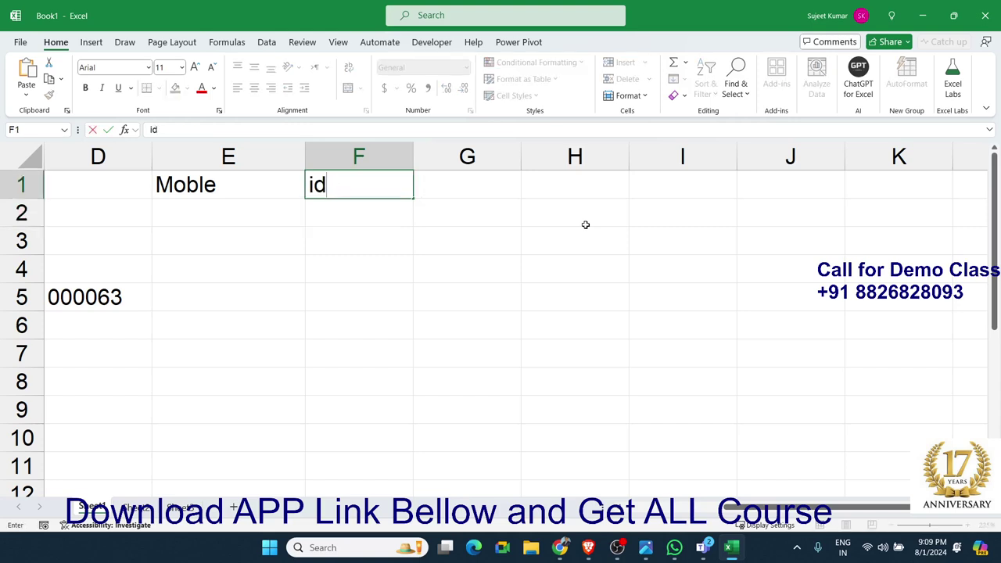
{"action": "key", "text": "Return"}
Step: Give F2:F6 the custom format 000 - 000 -000
{"action": "key", "text": "shift+Down"}
{"action": "key", "text": "shift+Down"}
{"action": "key", "text": "shift+Down"}
{"action": "key", "text": "shift+Down"}
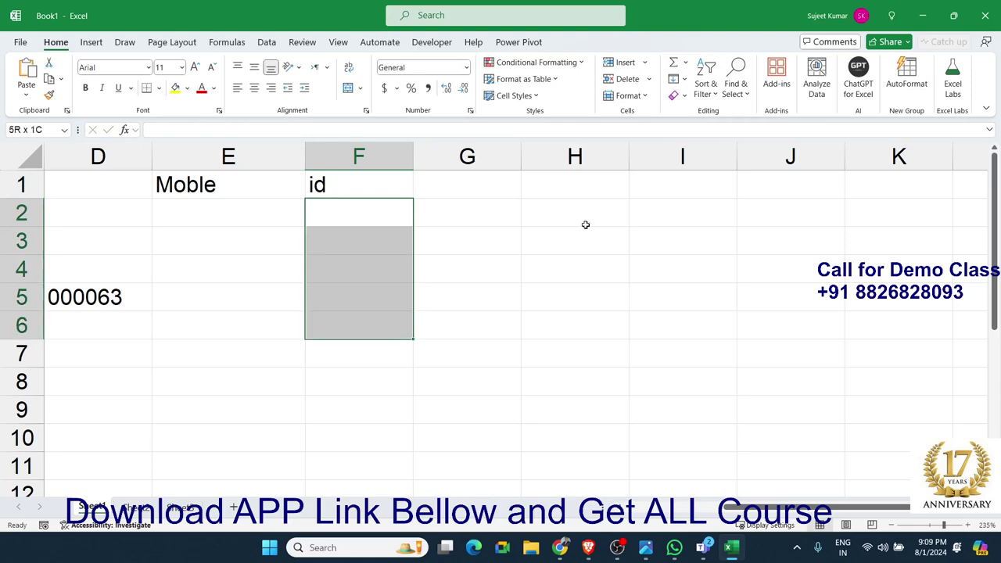
{"action": "left_click", "coordinate": [470, 111]}
{"action": "left_click", "coordinate": [233, 273]}
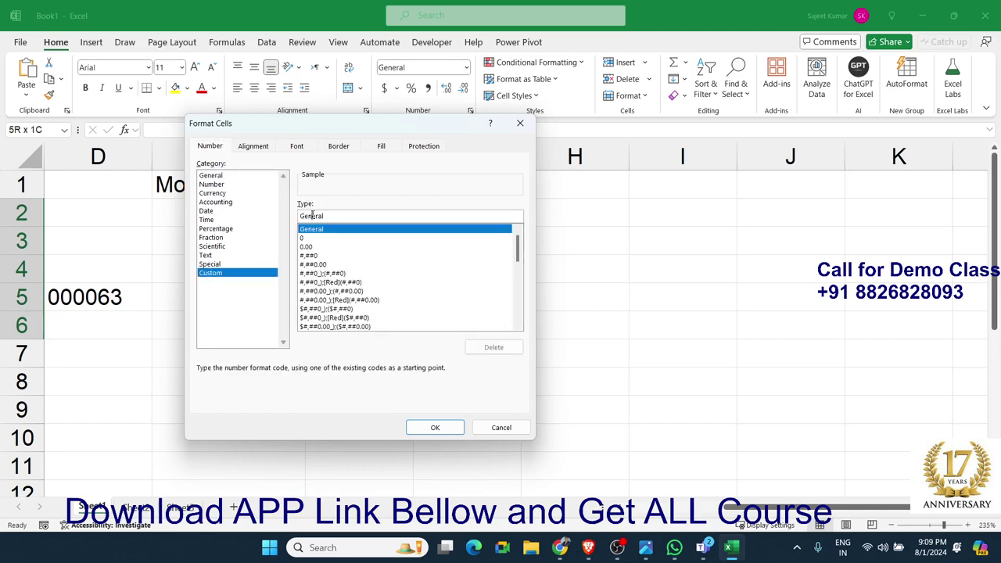
{"action": "double_click", "coordinate": [312, 216]}
{"action": "type", "text": "000 "}
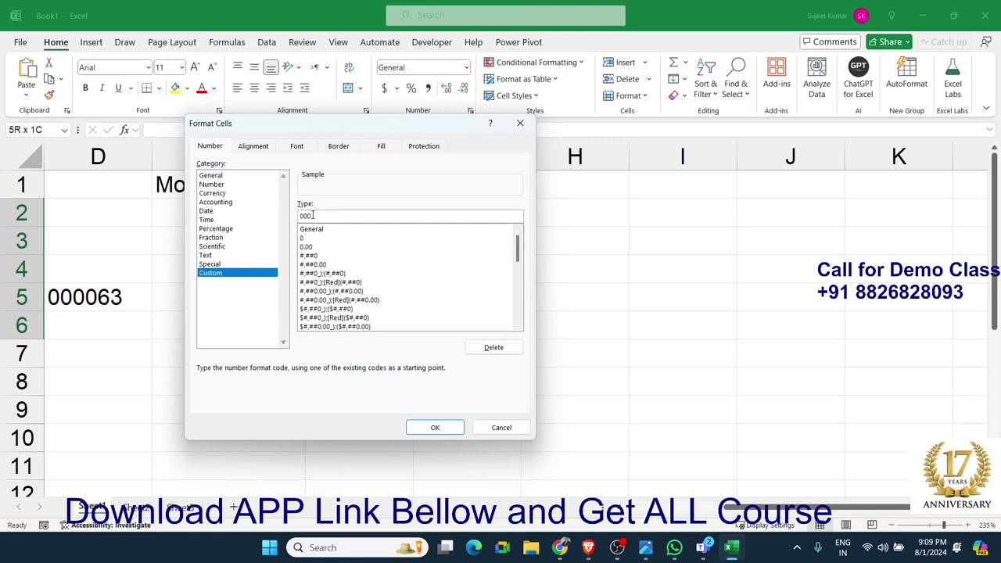
{"action": "type", "text": "- 000 "}
{"action": "type", "text": "-000"}
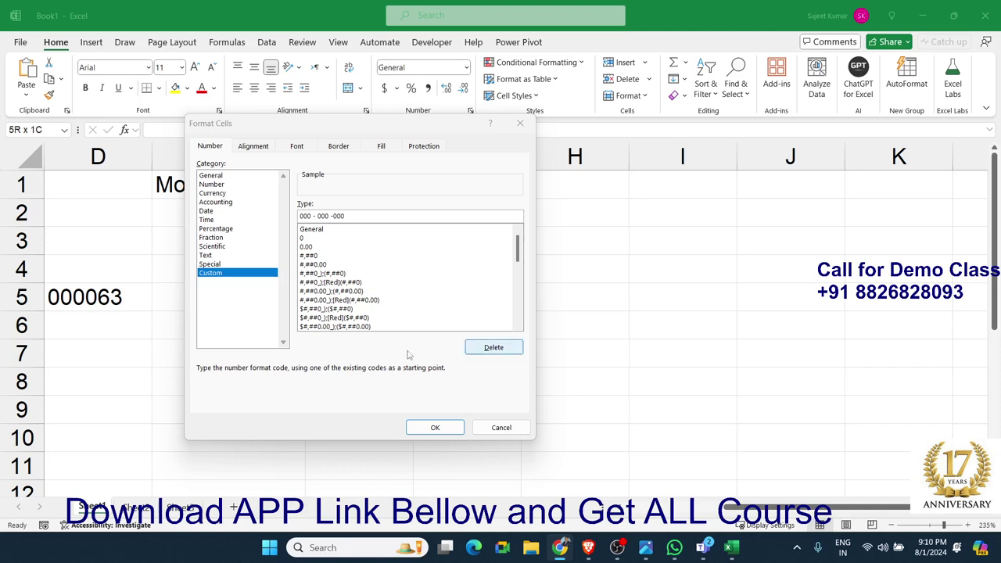
{"action": "left_click", "coordinate": [431, 415]}
{"action": "left_click", "coordinate": [433, 427]}
Step: Enter a test id in F2, then add 52 so it shows 521 - 236 -547
{"action": "left_click", "coordinate": [338, 210]}
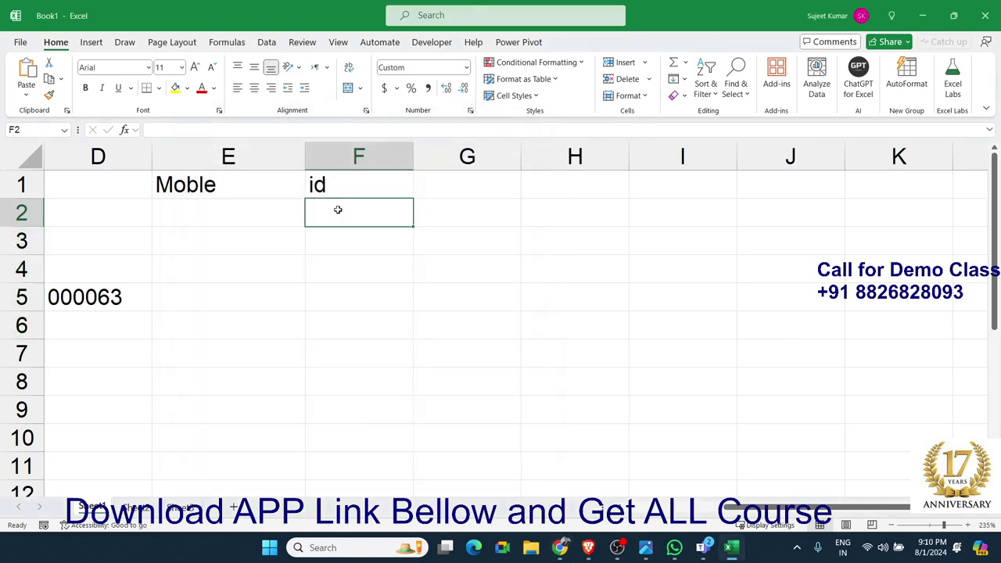
{"action": "type", "text": "123654"}
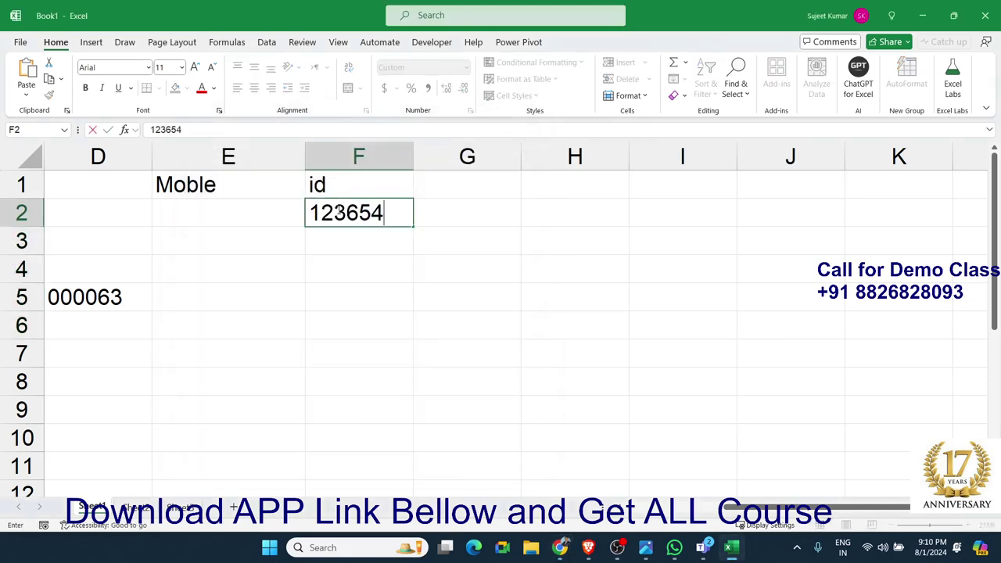
{"action": "type", "text": "7"}
{"action": "key", "text": "Return"}
{"action": "key", "text": "Up"}
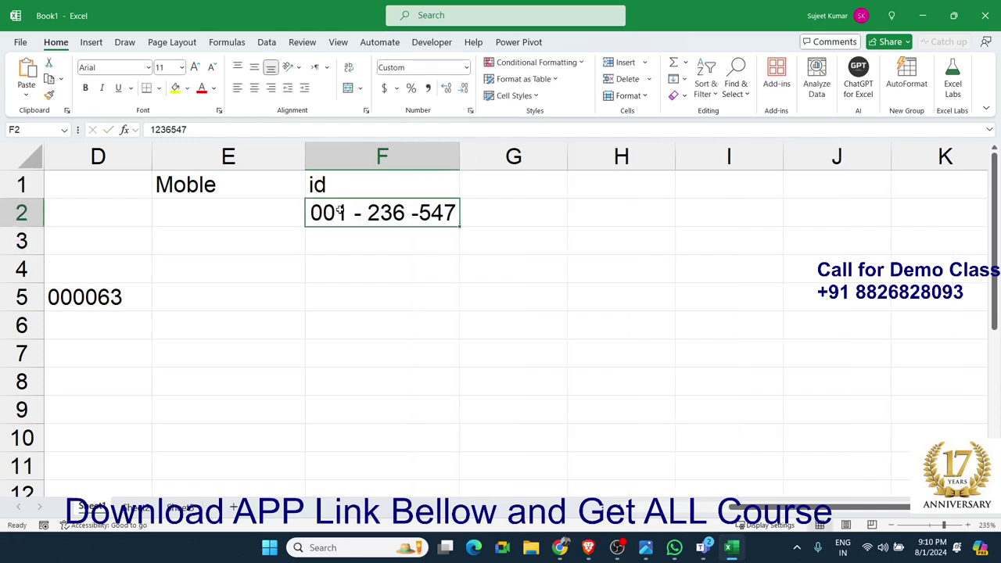
{"action": "key", "text": "F2"}
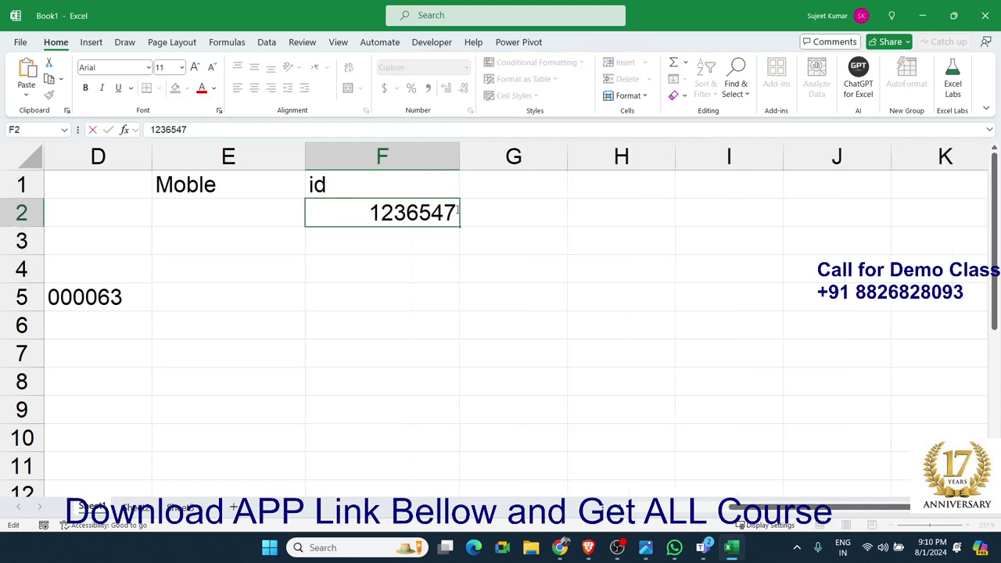
{"action": "type", "text": "52"}
{"action": "key", "text": "Return"}
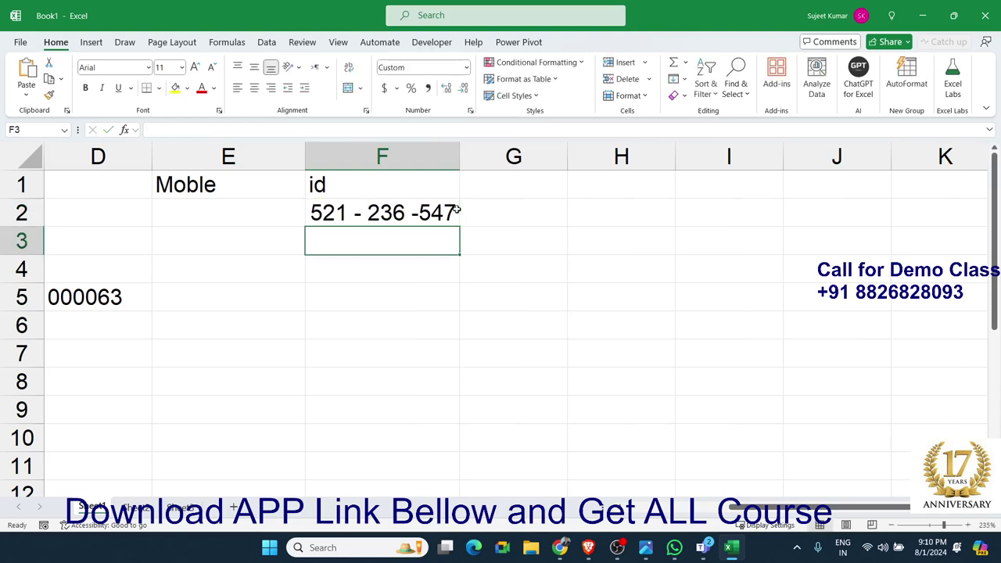
{"action": "key", "text": "Up"}
{"action": "key", "text": "Up"}
{"action": "key", "text": "Right"}
{"action": "key", "text": "Right"}
{"action": "key", "text": "Right"}
{"action": "key", "text": "Right"}
{"action": "key", "text": "Right"}
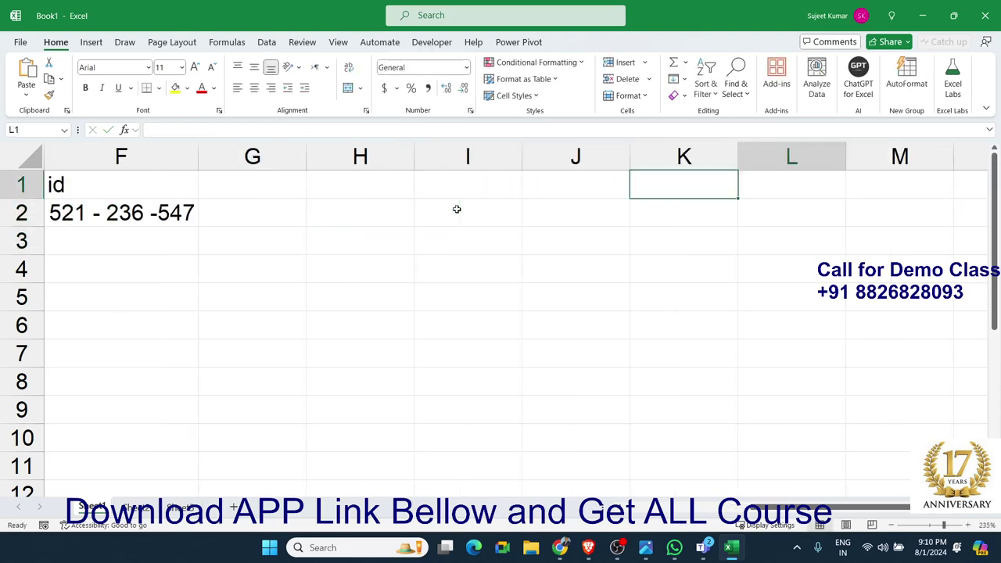
{"action": "key", "text": "Right"}
{"action": "key", "text": "Left"}
{"action": "key", "text": "Left"}
{"action": "key", "text": "Left"}
{"action": "key", "text": "Left"}
{"action": "key", "text": "Left"}
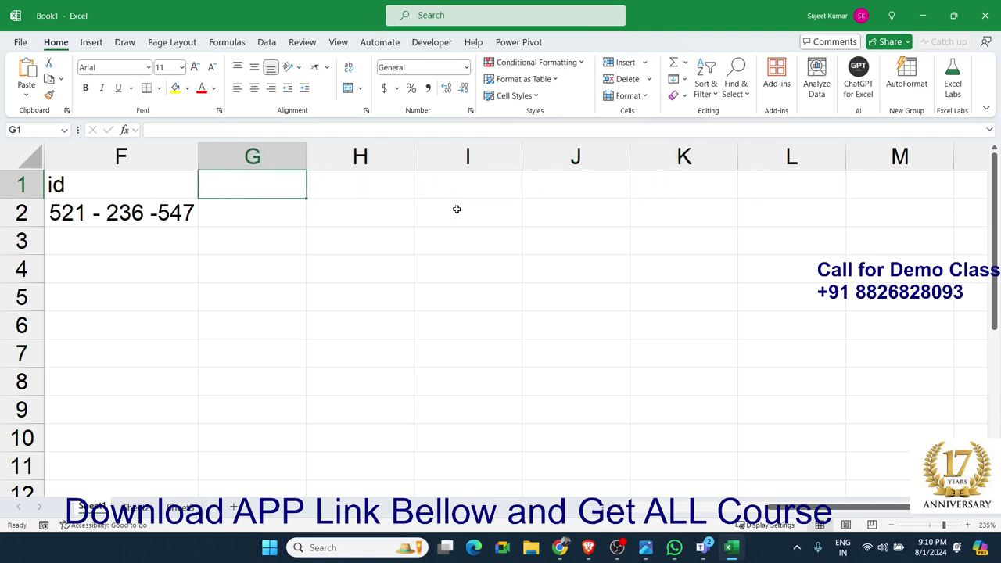
Step: Add the header 'cc' in G1 and enter a card number in G2
{"action": "type", "text": "cc"}
{"action": "key", "text": "Return"}
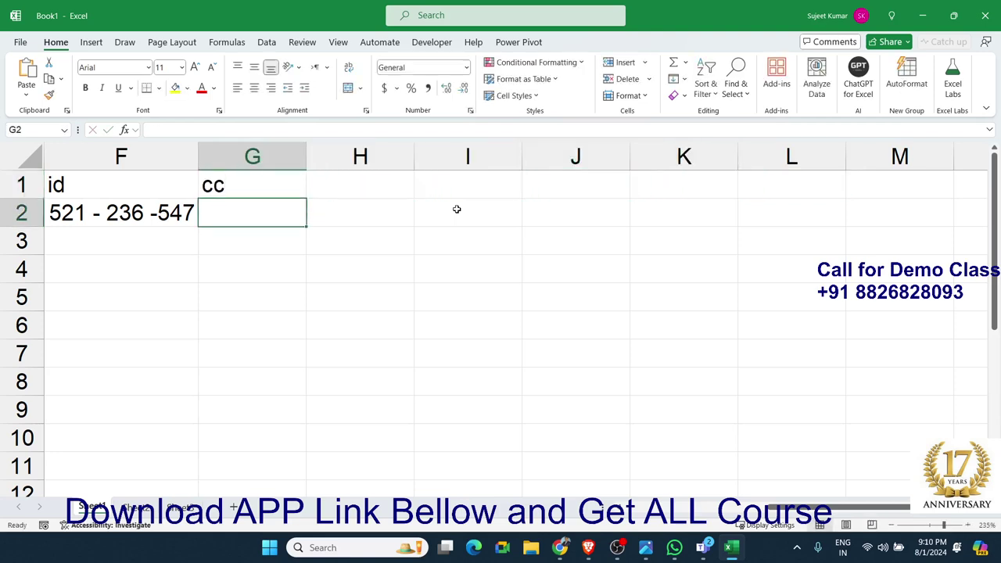
{"action": "type", "text": "785"}
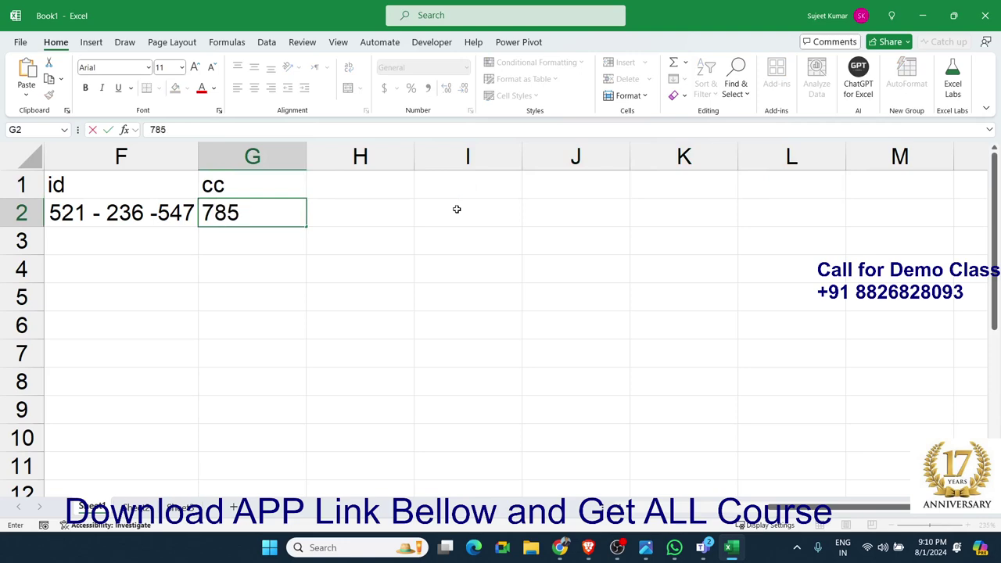
{"action": "type", "text": "4"}
{"action": "type", "text": "9632"}
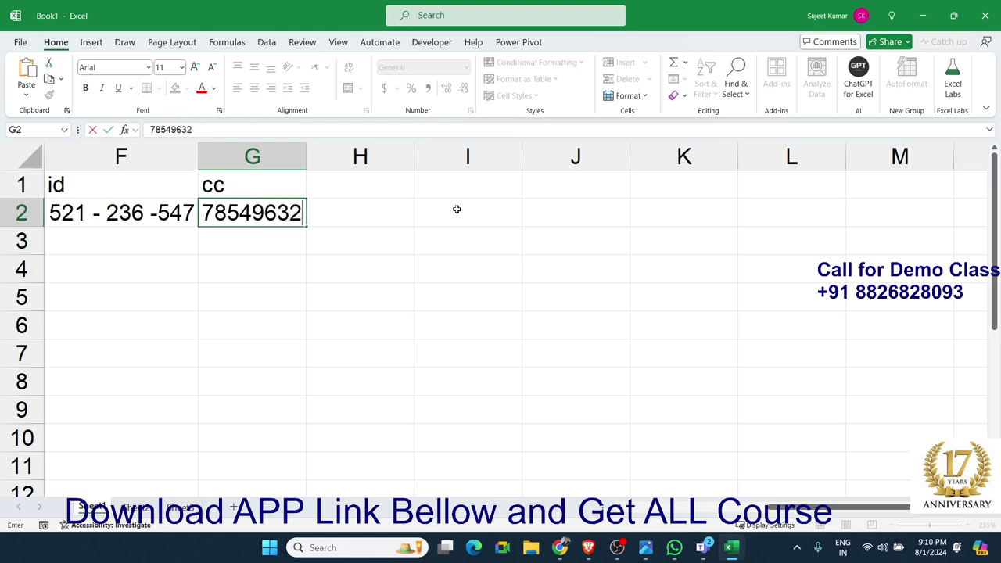
{"action": "key", "text": "Return"}
{"action": "key", "text": "Up"}
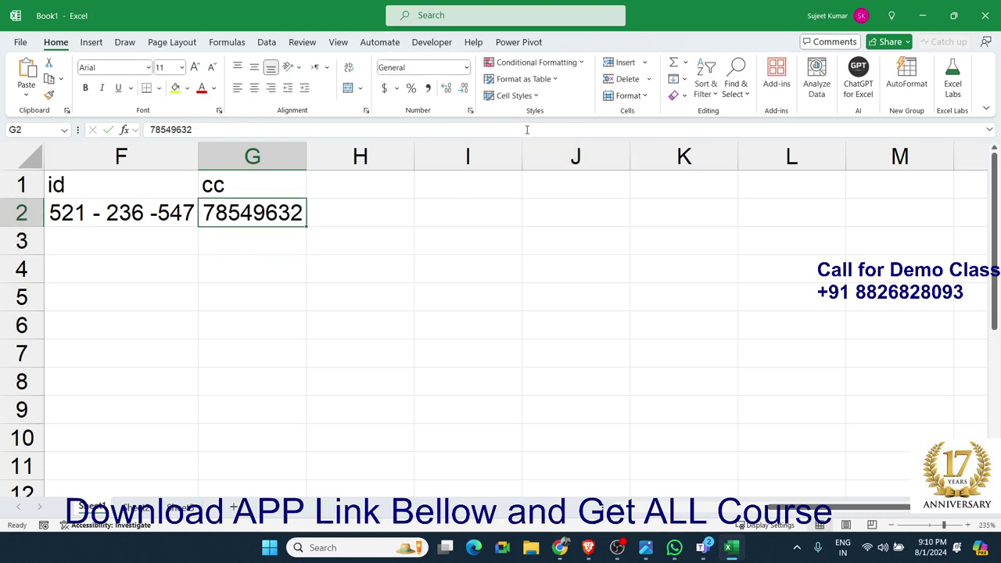
Step: Give G2:G6 the masking custom format 000 - XXXX XXXX0000
{"action": "left_click", "coordinate": [291, 335], "text": "shift"}
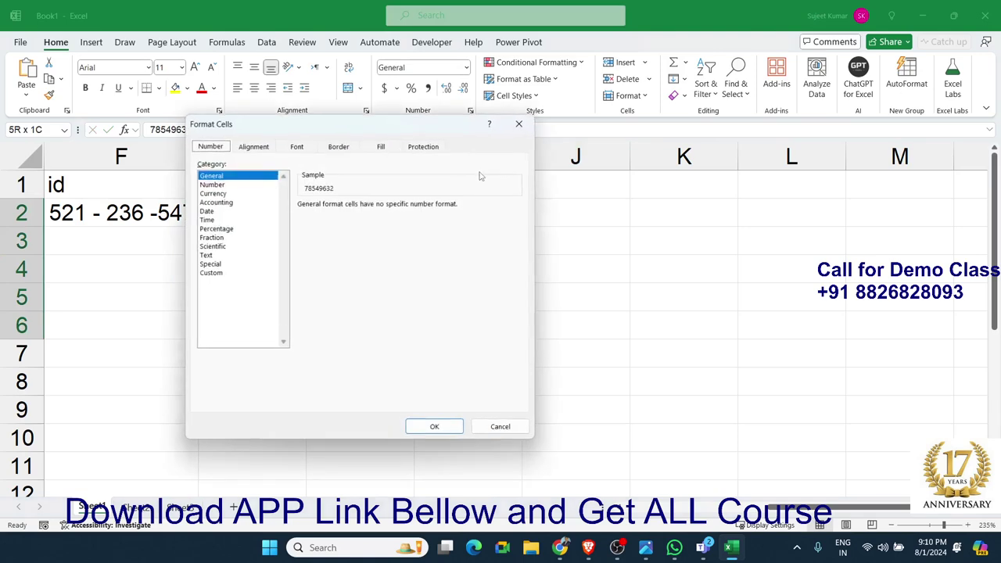
{"action": "key", "text": "ctrl+1"}
{"action": "left_click", "coordinate": [211, 272]}
{"action": "double_click", "coordinate": [309, 215]}
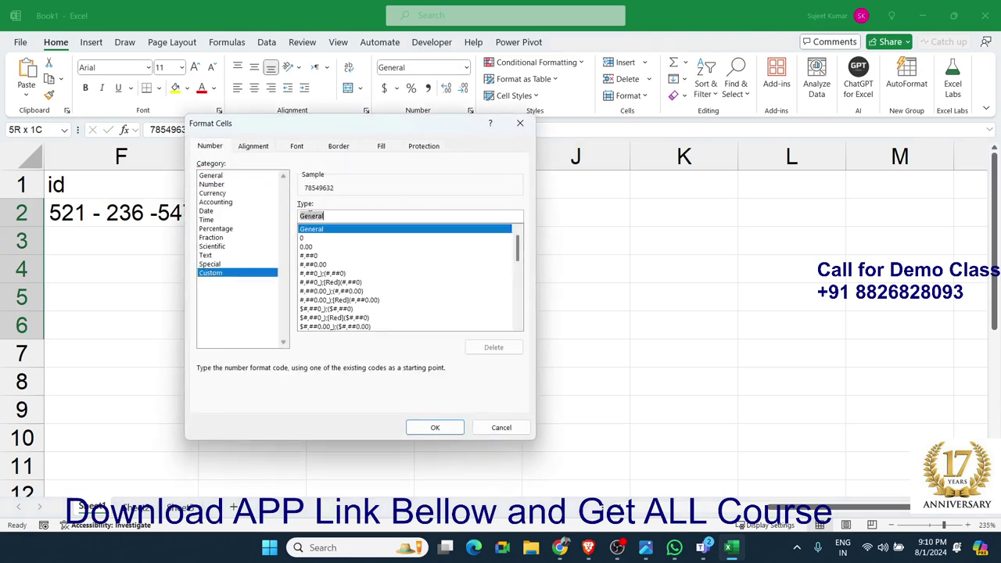
{"action": "type", "text": "000"}
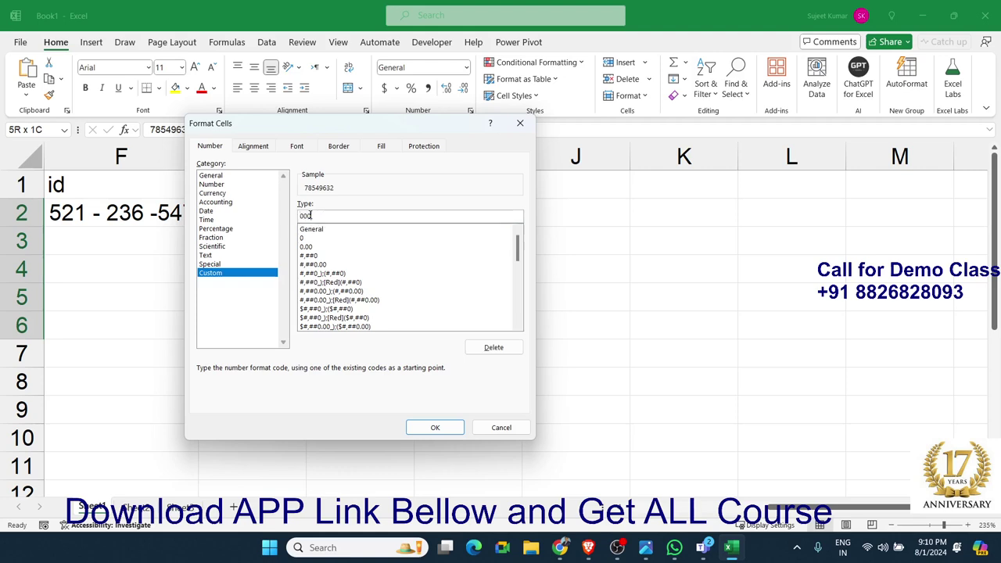
{"action": "type", "text": " - "}
{"action": "type", "text": "XXXX X"}
{"action": "type", "text": "XXX"}
{"action": "type", "text": "0000"}
{"action": "left_click", "coordinate": [428, 425]}
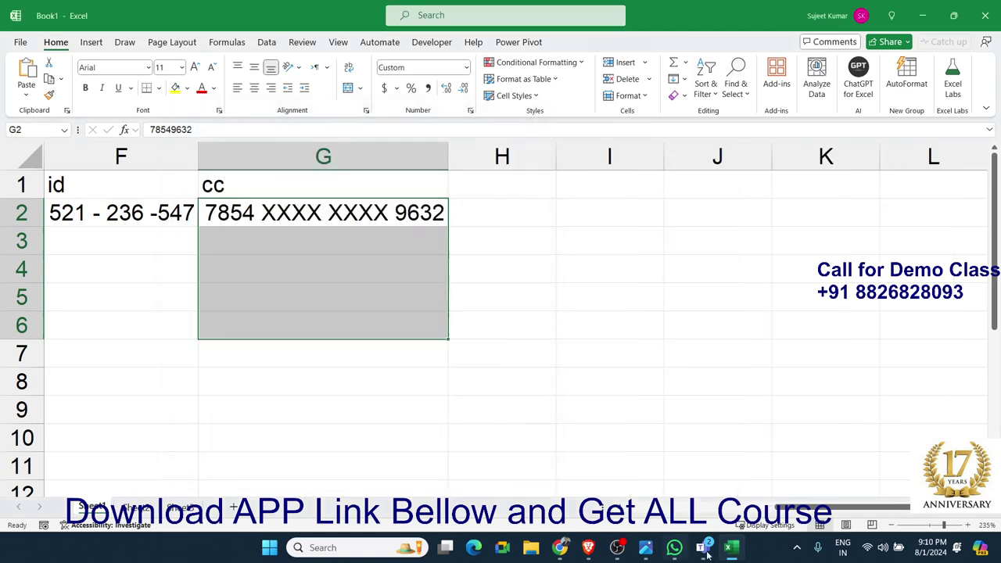
{"action": "left_click", "coordinate": [560, 547]}
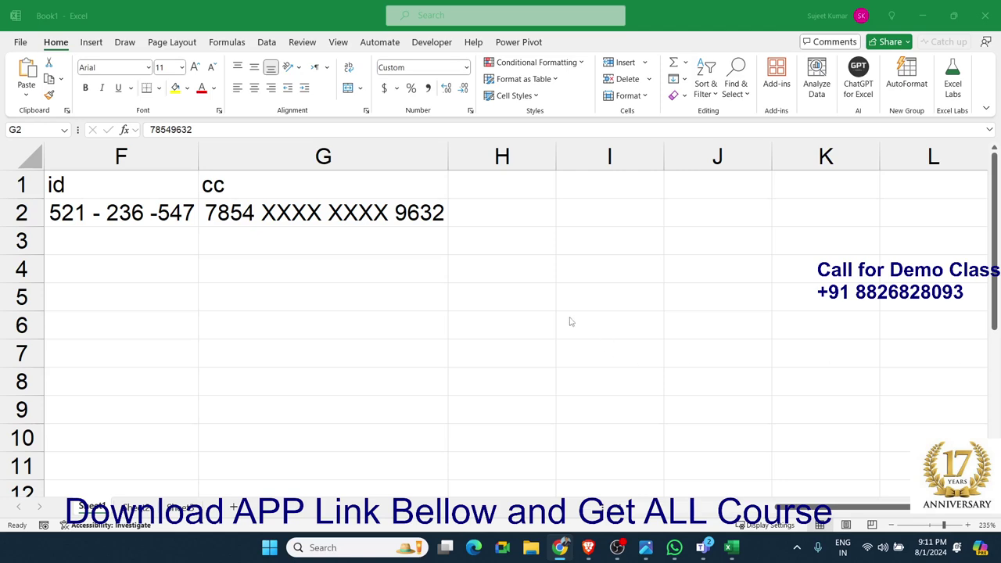
{"action": "key", "text": "shift+Down"}
{"action": "key", "text": "shift+Down"}
{"action": "key", "text": "shift+Down"}
Step: Add the header 'a/c' in H1 and enter an account number in H2
{"action": "left_click", "coordinate": [519, 186]}
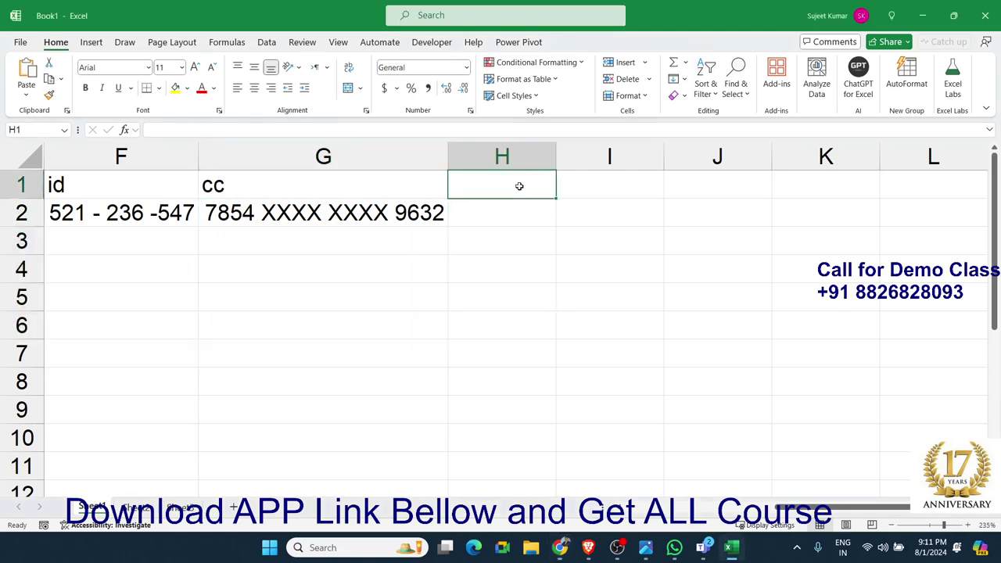
{"action": "type", "text": "a/c"}
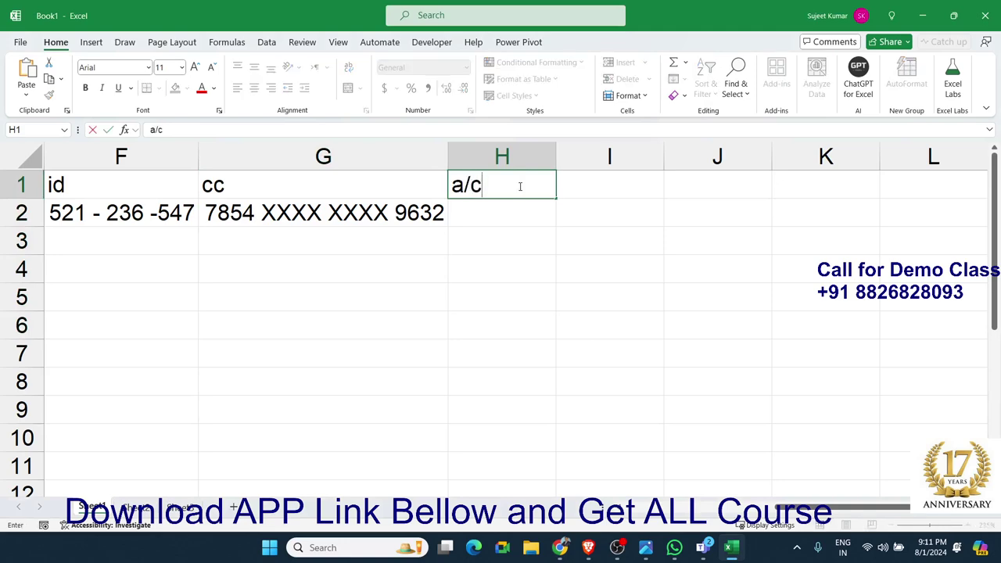
{"action": "key", "text": "Return"}
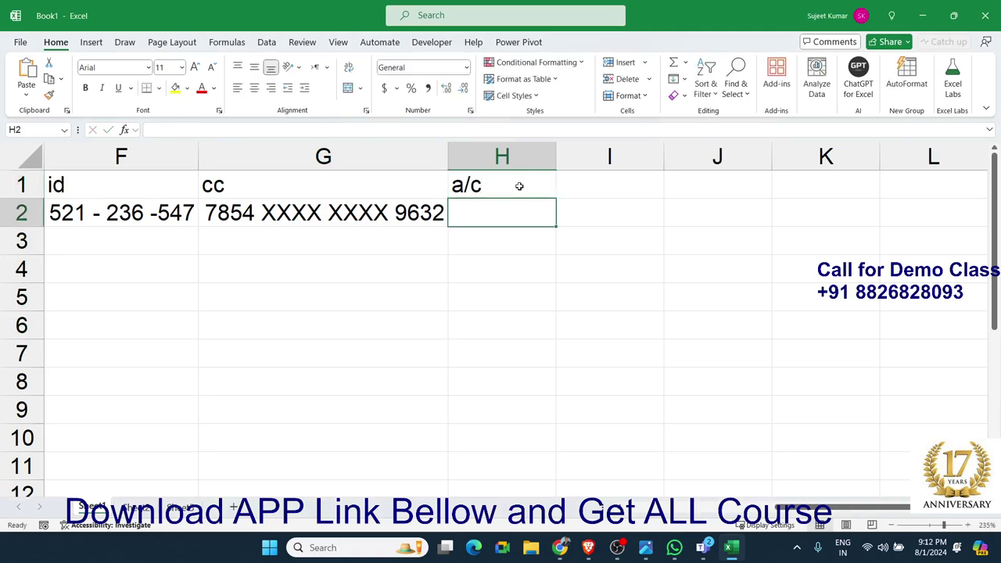
{"action": "type", "text": "123654"}
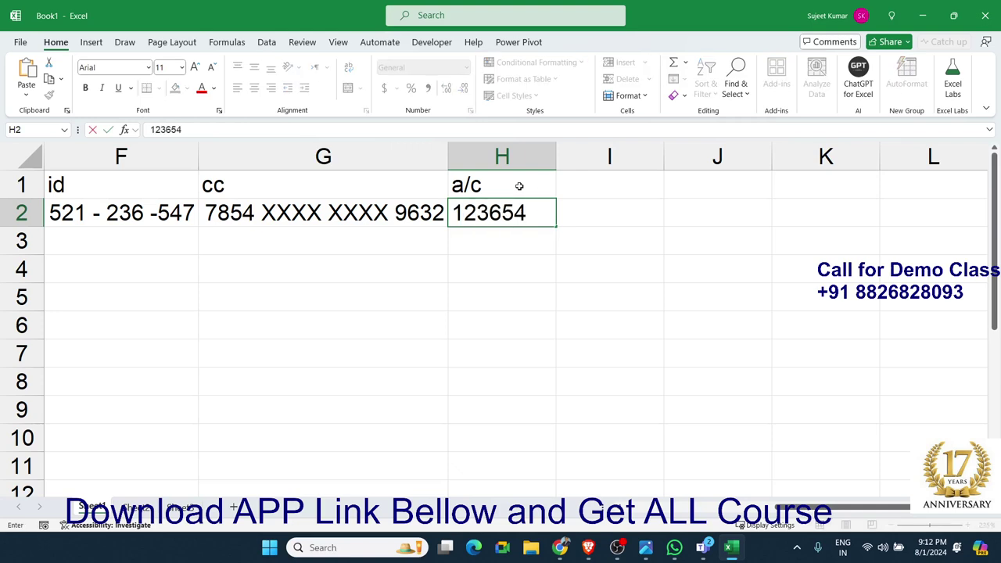
{"action": "type", "text": "789"}
{"action": "type", "text": "11"}
{"action": "key", "text": "Return"}
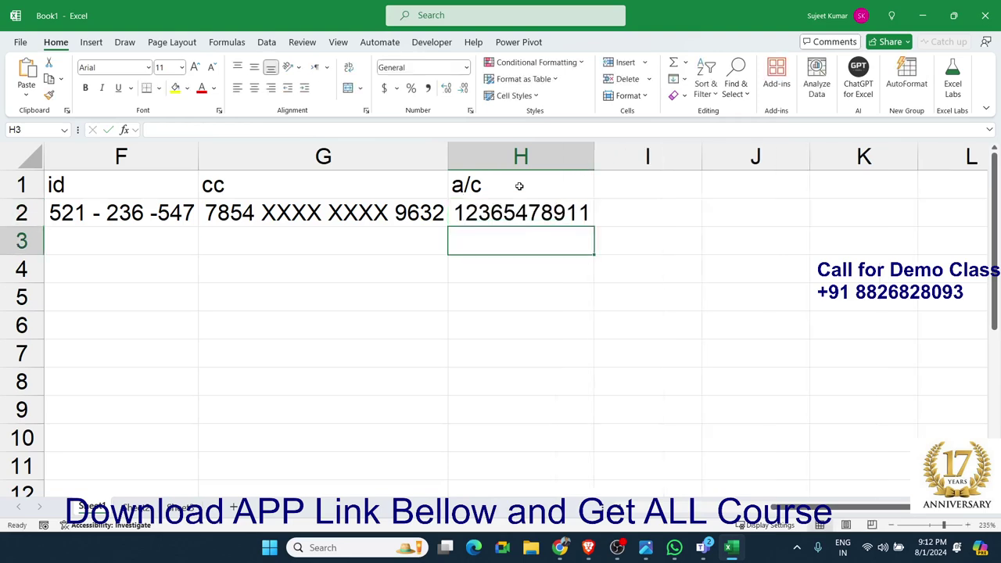
{"action": "key", "text": "Up"}
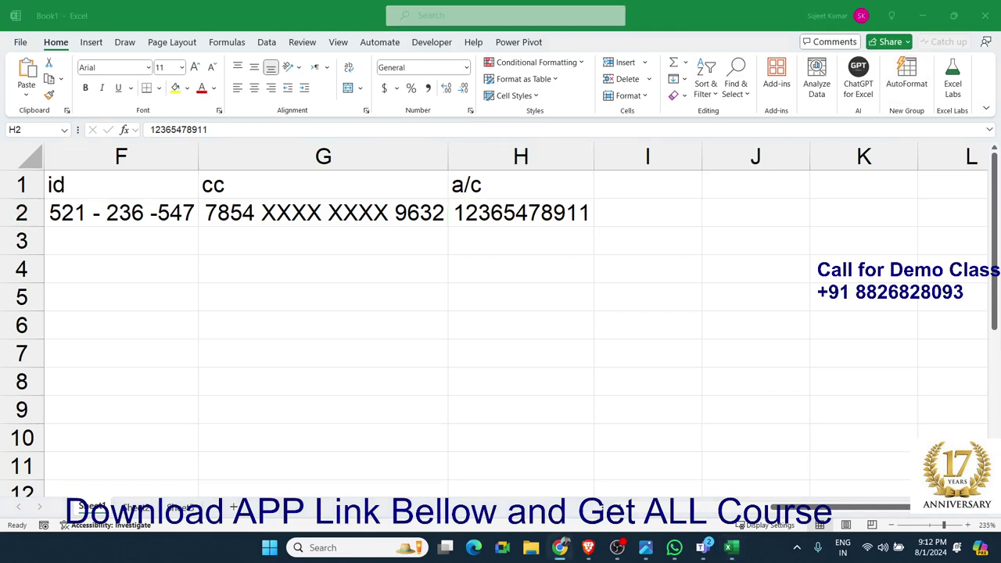
Step: Lengthen H2's account number so Excel shows it in E+12 notation
{"action": "left_click", "coordinate": [582, 221]}
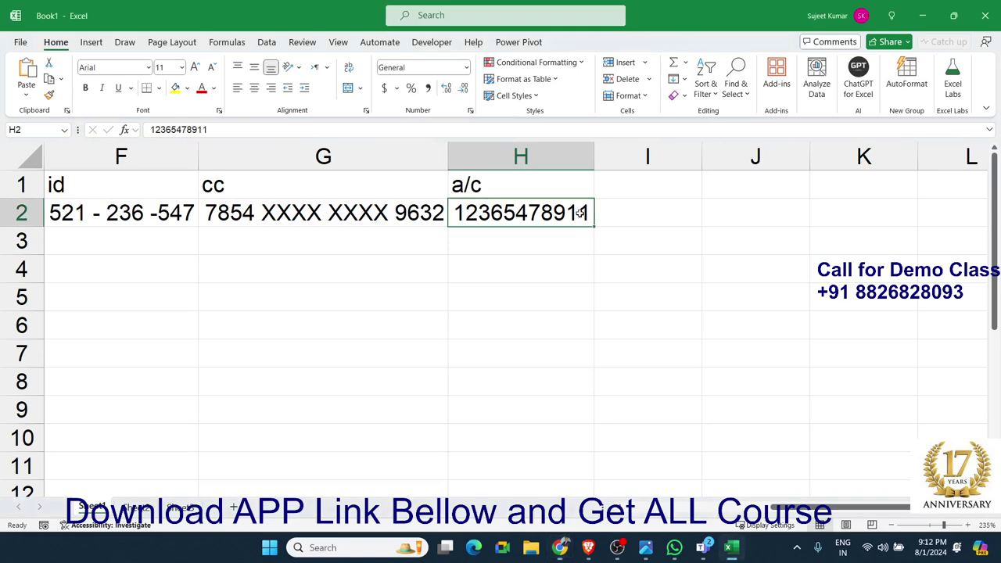
{"action": "double_click", "coordinate": [588, 212]}
{"action": "type", "text": "5E+12"}
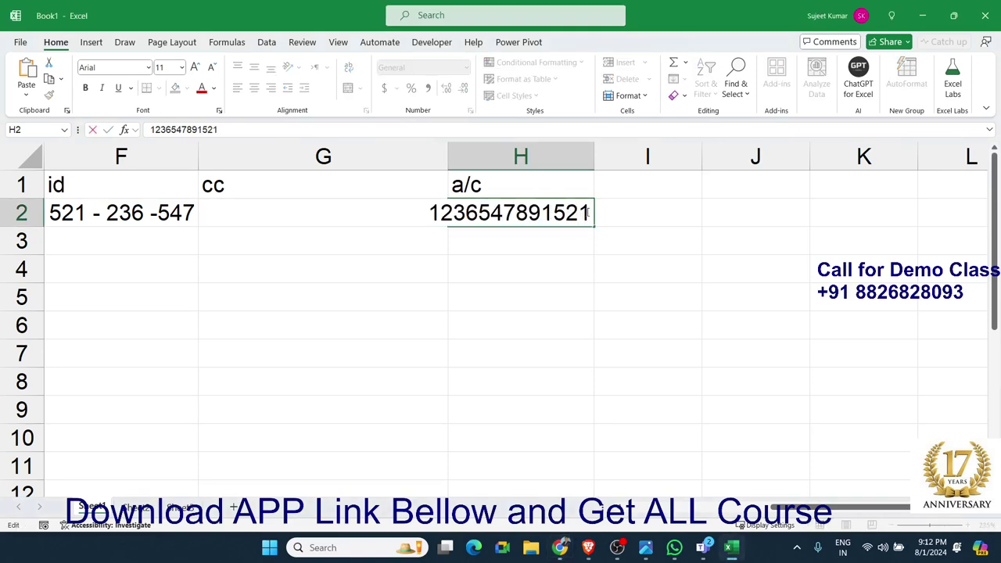
{"action": "key", "text": "Return"}
{"action": "left_click", "coordinate": [588, 212]}
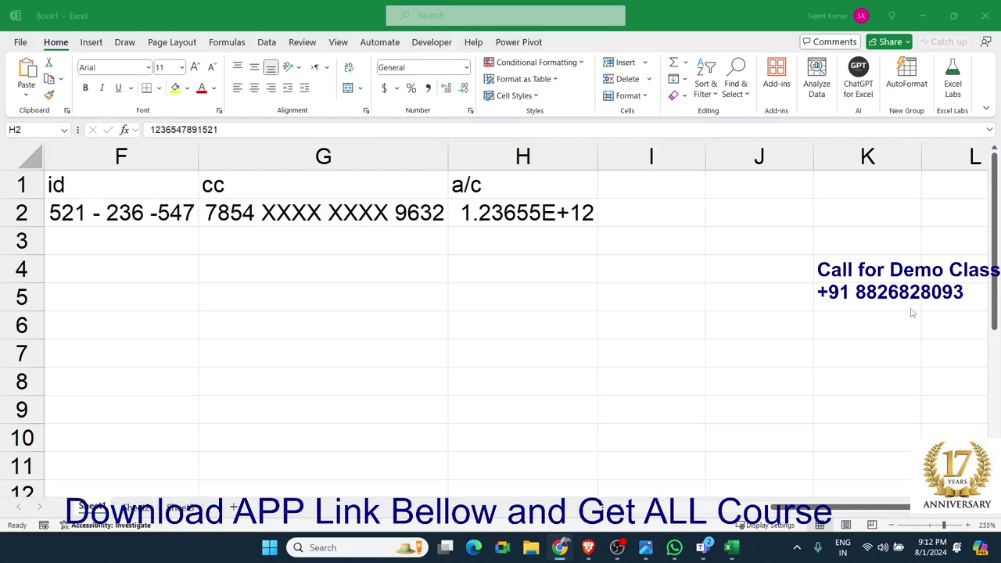
{"action": "left_click", "coordinate": [581, 214]}
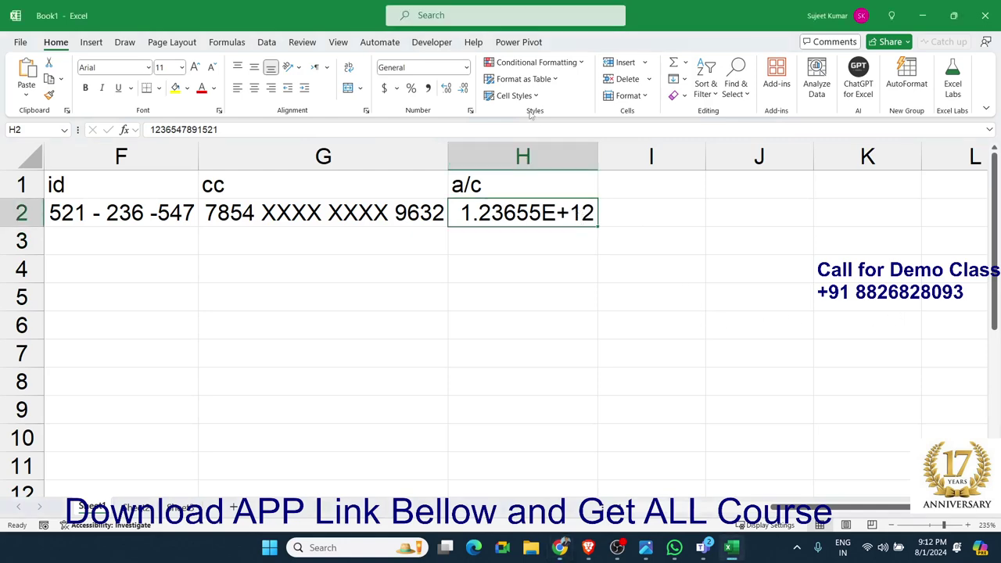
Step: Apply the custom format 0 to H2 so the account number shows all digits
{"action": "left_click", "coordinate": [470, 110]}
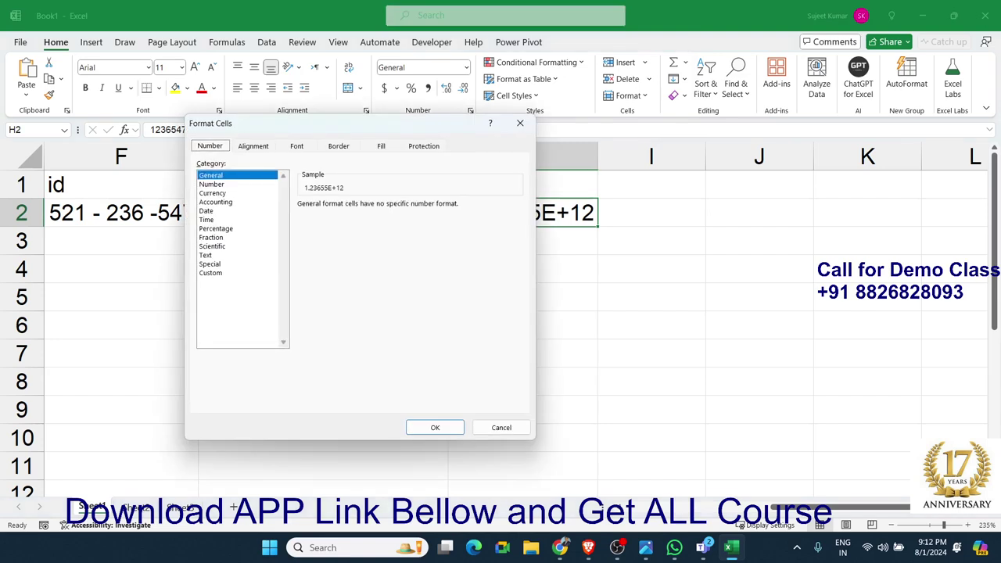
{"action": "left_click", "coordinate": [216, 275]}
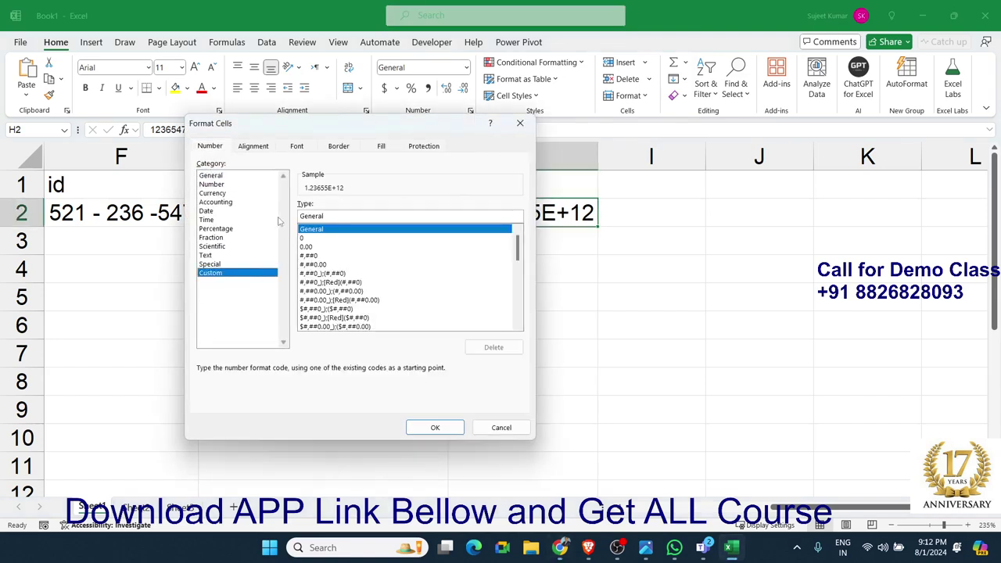
{"action": "double_click", "coordinate": [310, 217]}
{"action": "type", "text": "0"}
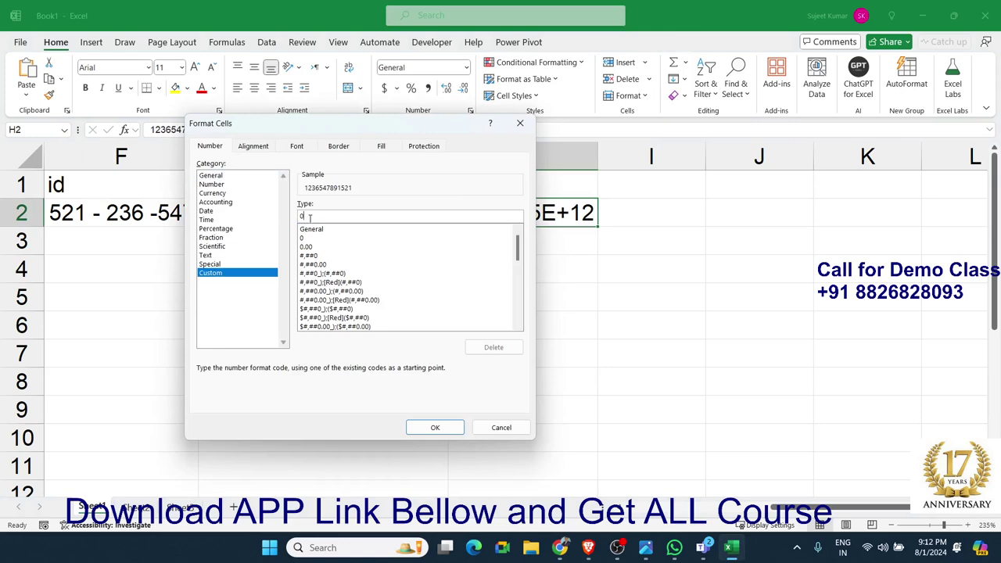
{"action": "key", "text": "Return"}
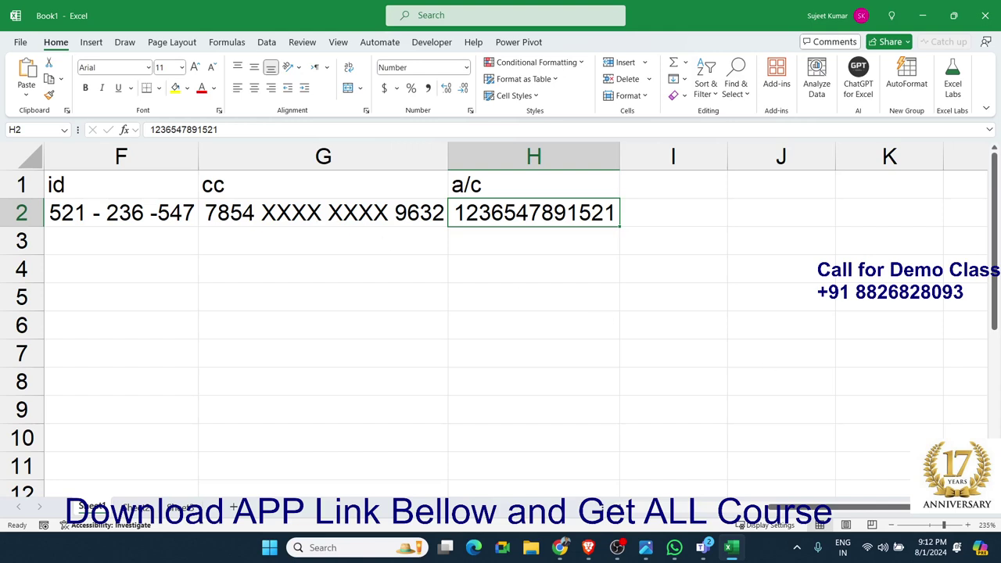
Step: Append 2563 to H2's account number and inspect the trailing zeros Excel substituted
{"action": "double_click", "coordinate": [604, 214]}
{"action": "type", "text": "256"}
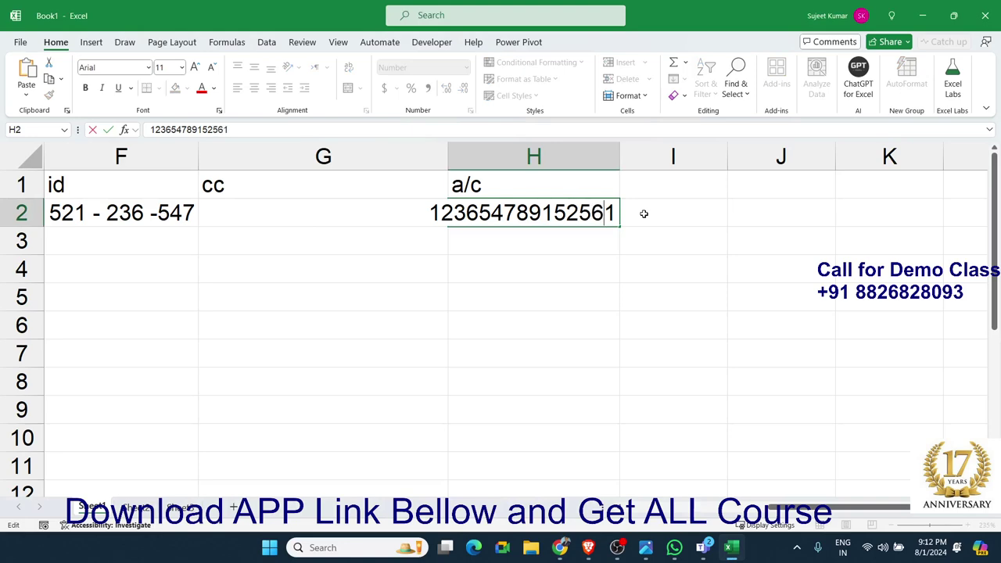
{"action": "type", "text": "32"}
{"action": "key", "text": "Return"}
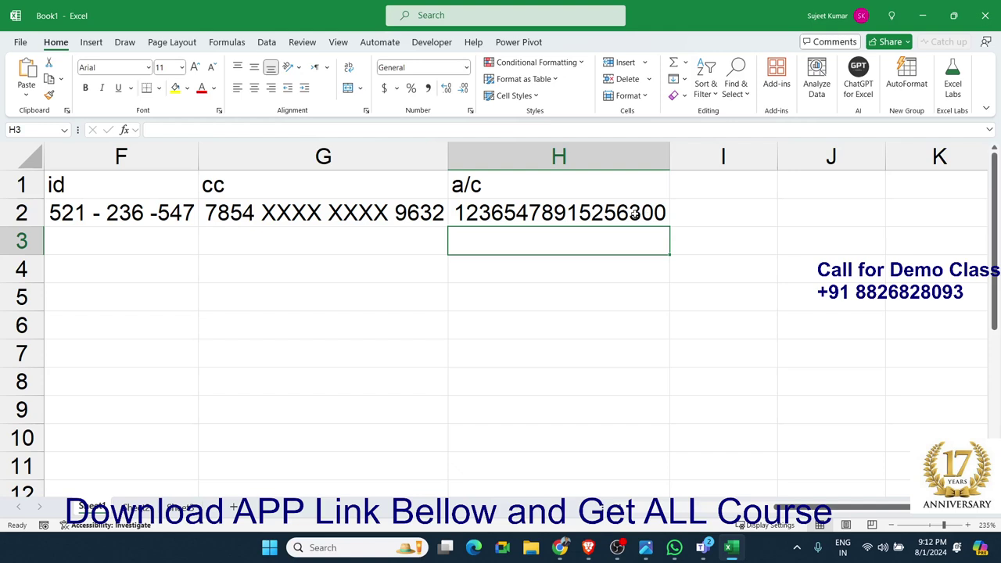
{"action": "left_click", "coordinate": [640, 214]}
{"action": "double_click", "coordinate": [640, 213]}
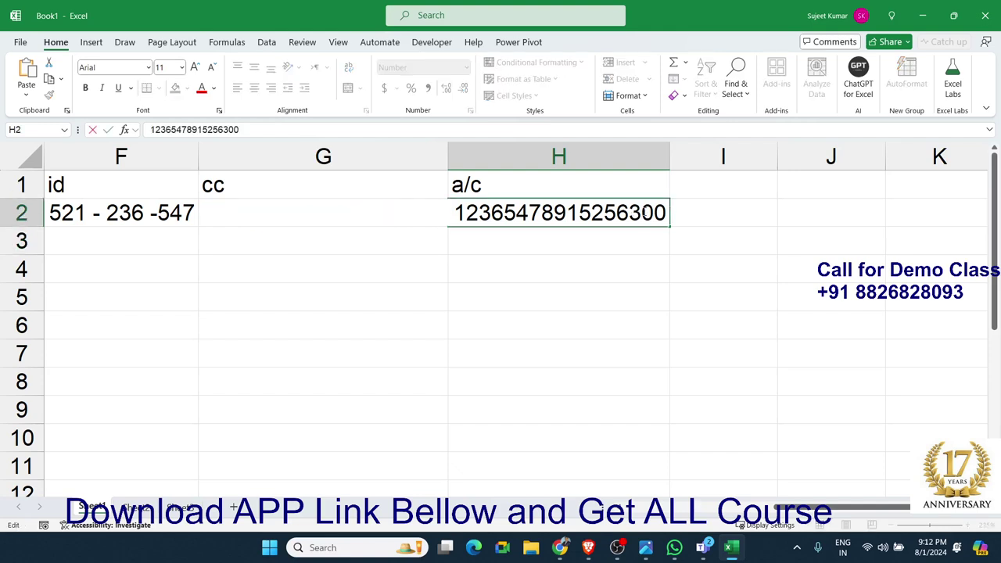
{"action": "left_click_drag", "start_coordinate": [642, 213], "coordinate": [668, 214]}
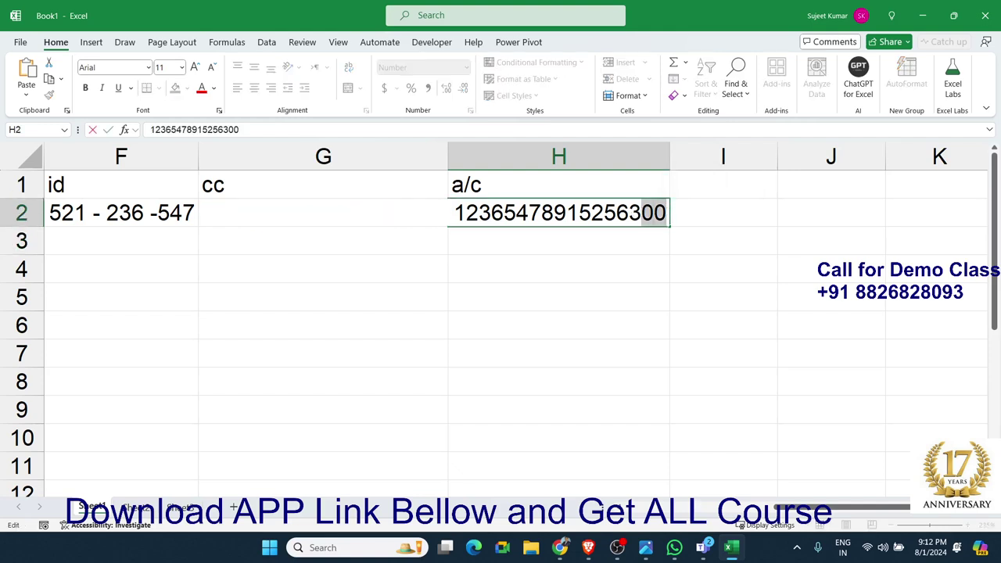
Step: Enter two comma-separated phone numbers in H5
{"action": "left_click", "coordinate": [560, 547]}
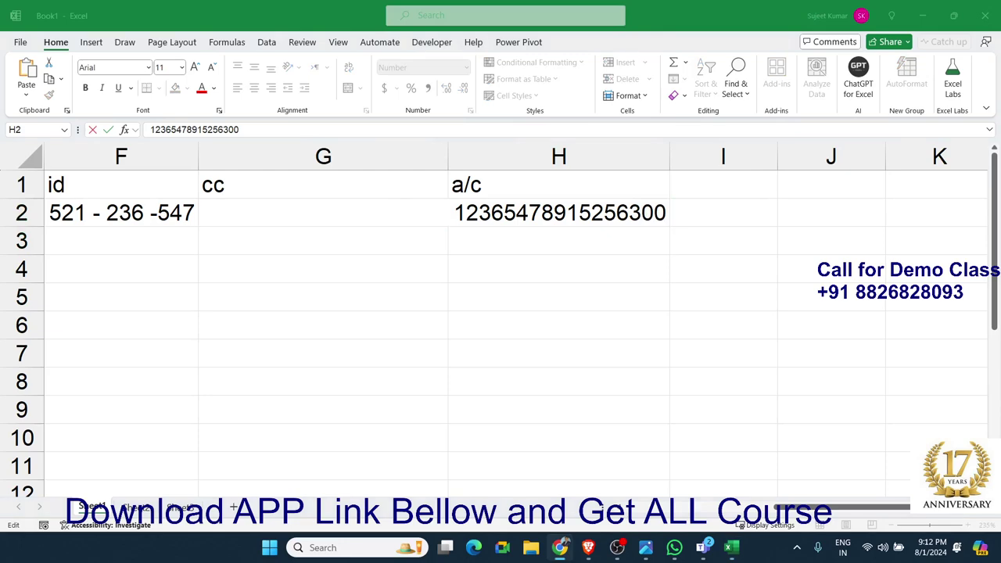
{"action": "left_click", "coordinate": [594, 294]}
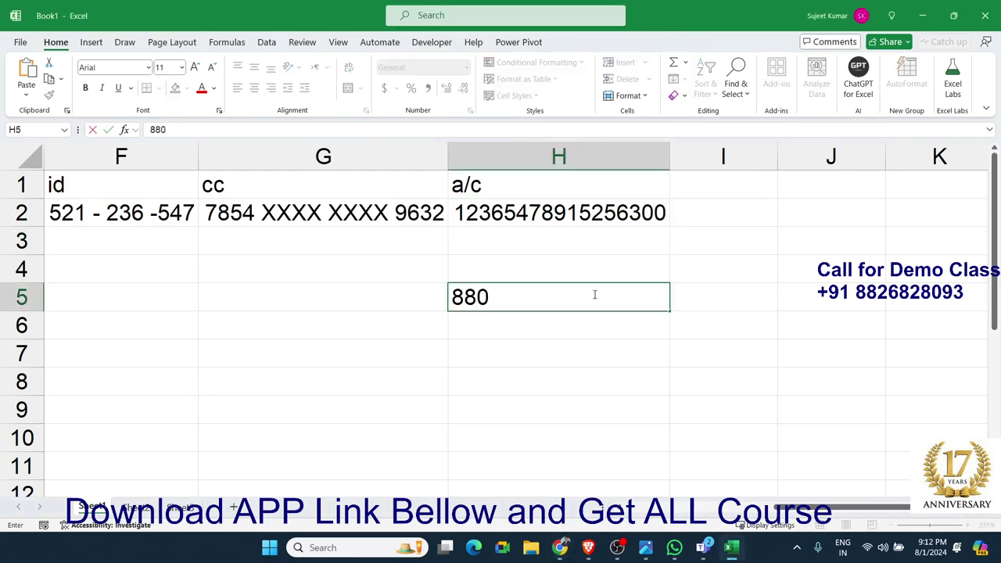
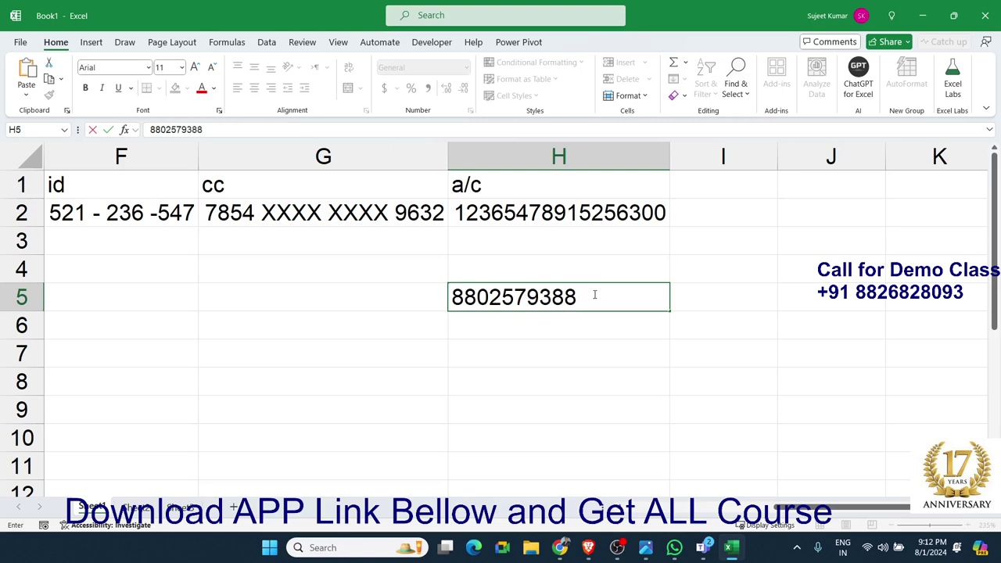
{"action": "key", "text": "BackSpace"}
{"action": "key", "text": "BackSpace"}
{"action": "key", "text": "BackSpace"}
{"action": "key", "text": "BackSpace"}
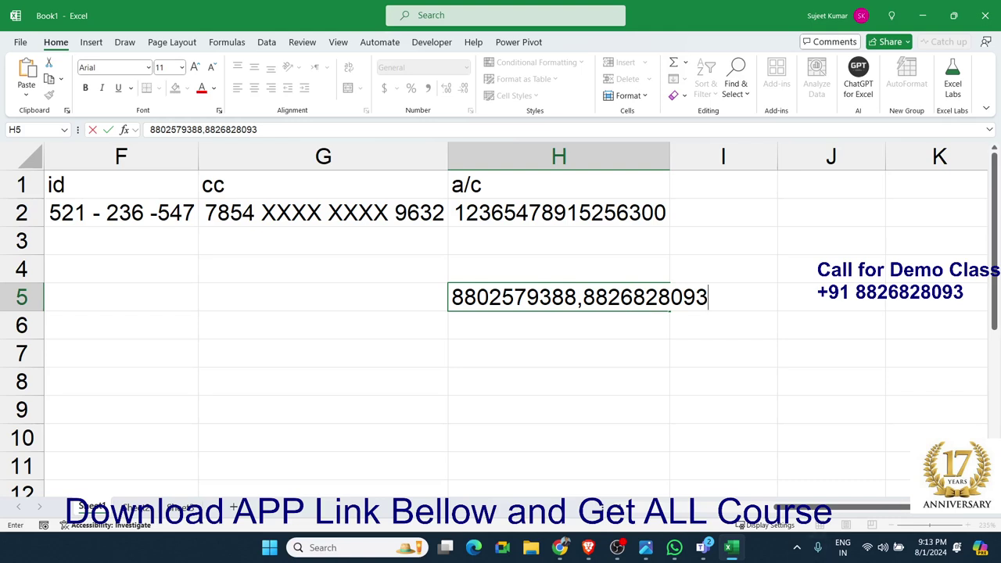
{"action": "left_click", "coordinate": [560, 547]}
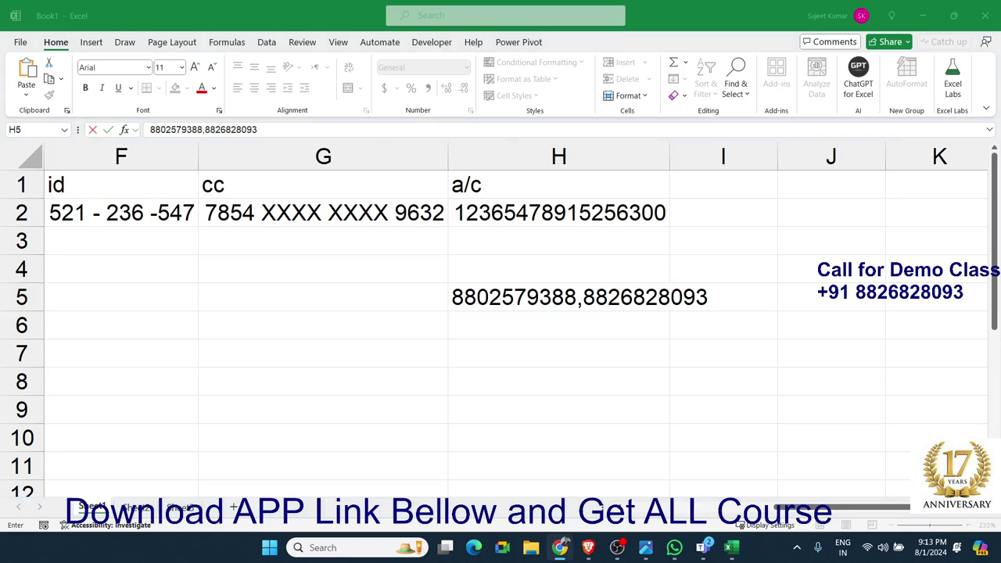
{"action": "left_click", "coordinate": [731, 301]}
{"action": "key", "text": "Return"}
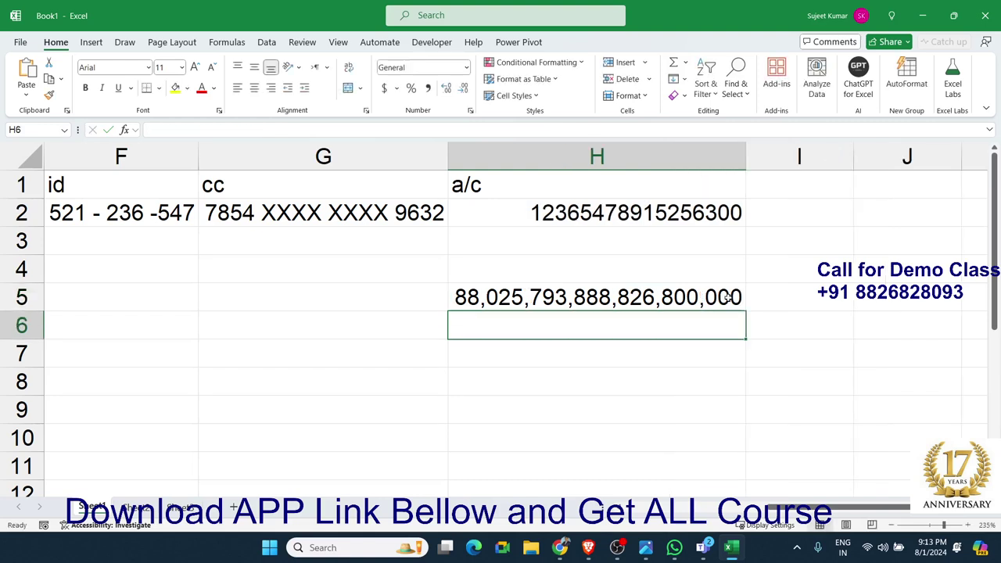
Step: Inspect the zeros that replaced H5's digits, clear the cell, and enter 88
{"action": "left_click", "coordinate": [724, 300]}
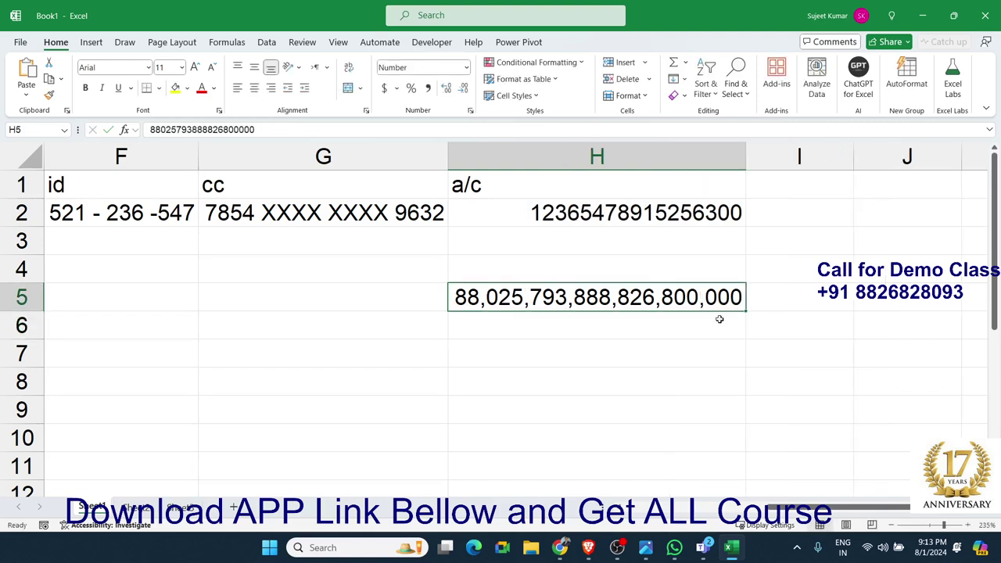
{"action": "double_click", "coordinate": [567, 297]}
{"action": "left_click_drag", "start_coordinate": [679, 297], "coordinate": [735, 298]}
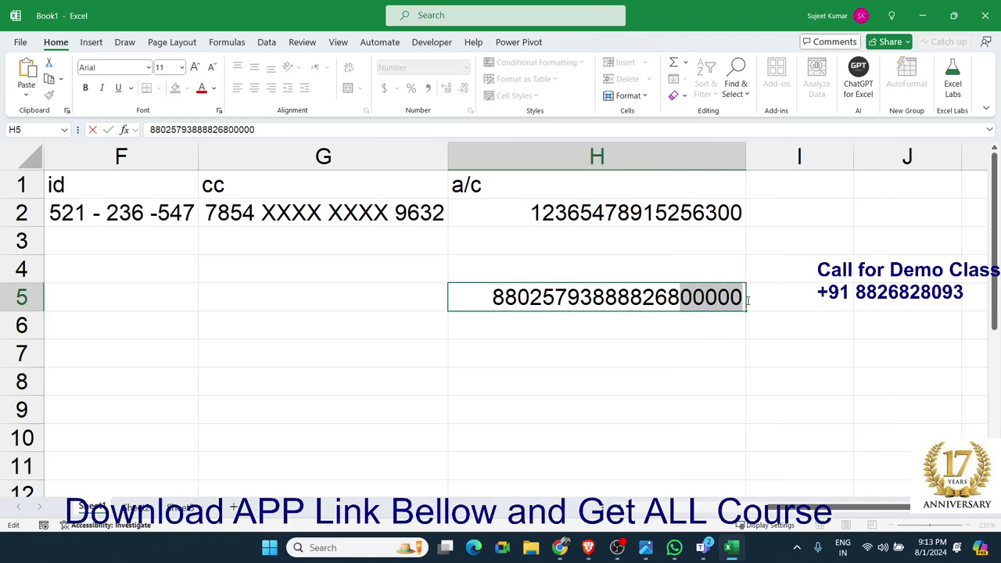
{"action": "mouse_move", "coordinate": [747, 304]}
{"action": "key", "text": "Escape"}
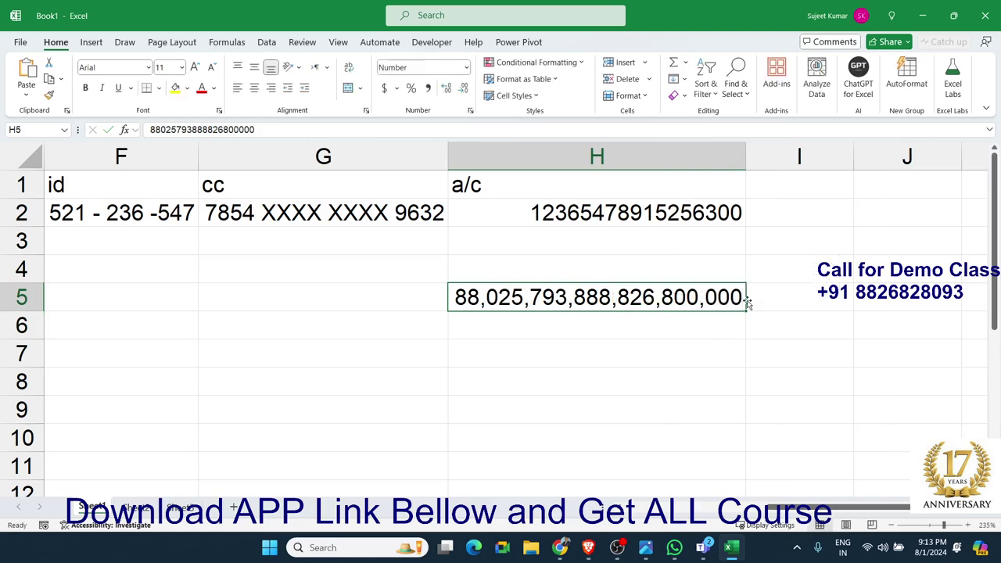
{"action": "key", "text": "Delete"}
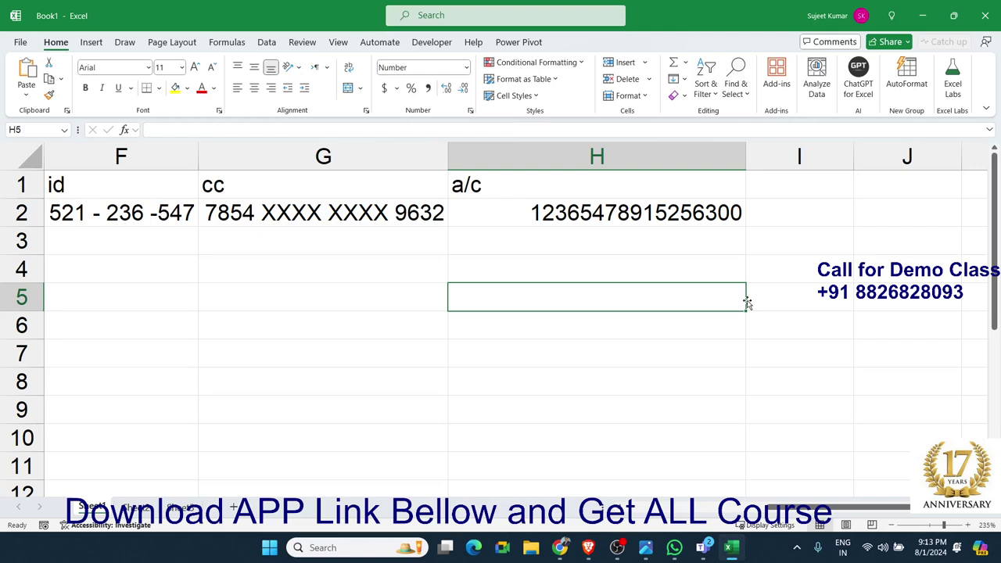
{"action": "type", "text": "88"}
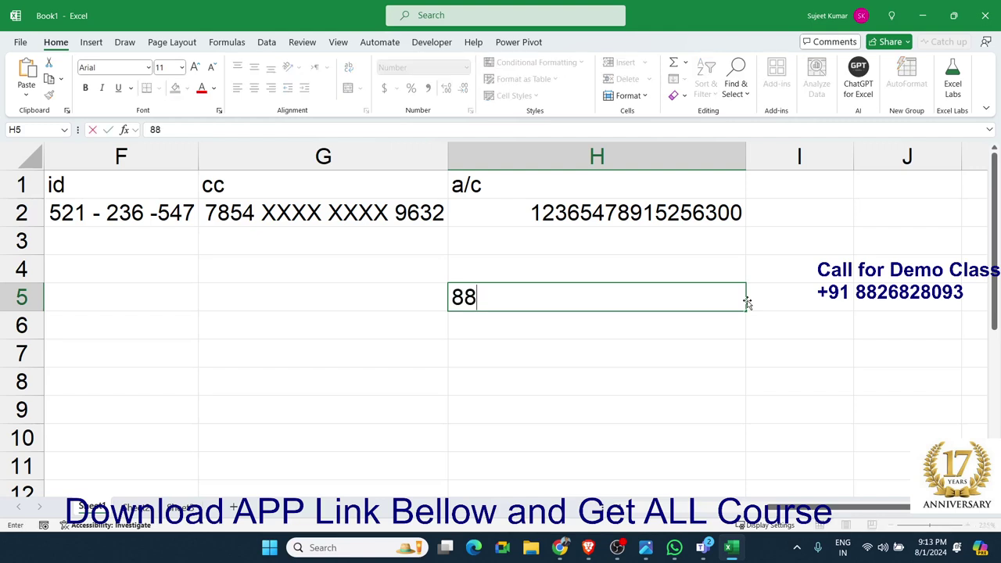
{"action": "key", "text": "ctrl+Return"}
Step: Store the long account number in H5 as text using a leading apostrophe
{"action": "key", "text": "Return"}
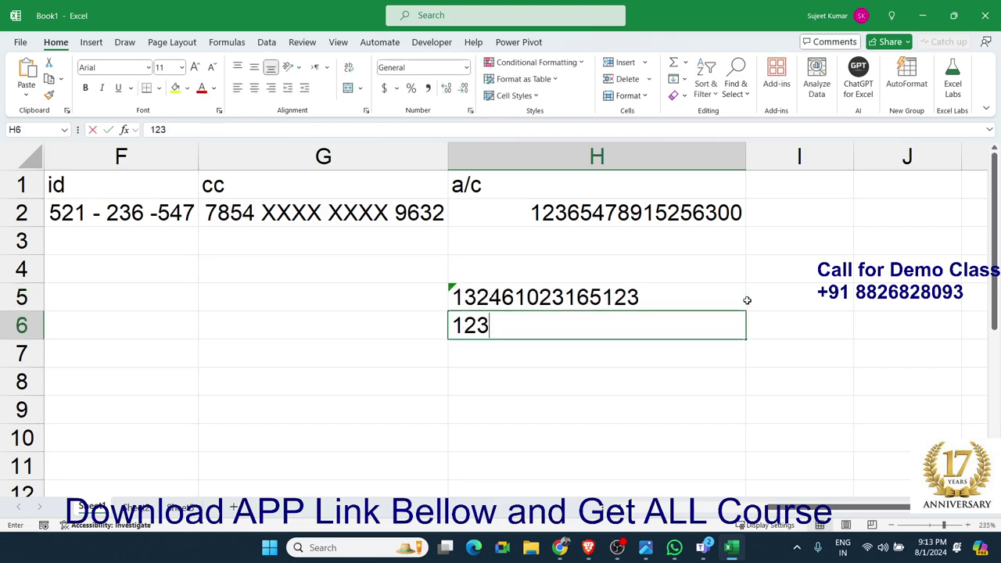
{"action": "key", "text": "Escape"}
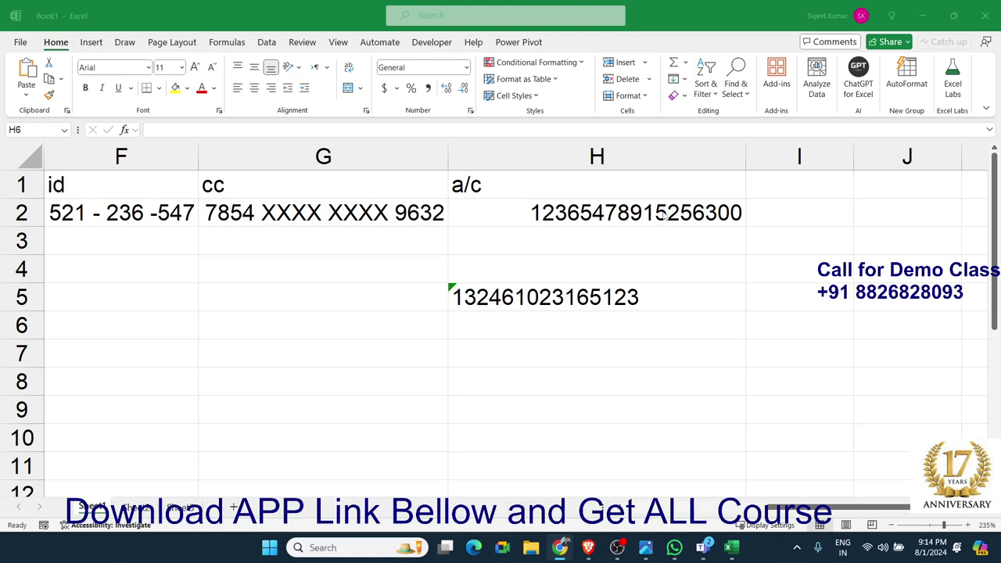
{"action": "key", "text": "alt+Tab"}
{"action": "scroll", "coordinate": [501, 329], "scroll_direction": "down", "scroll_amount": 4}
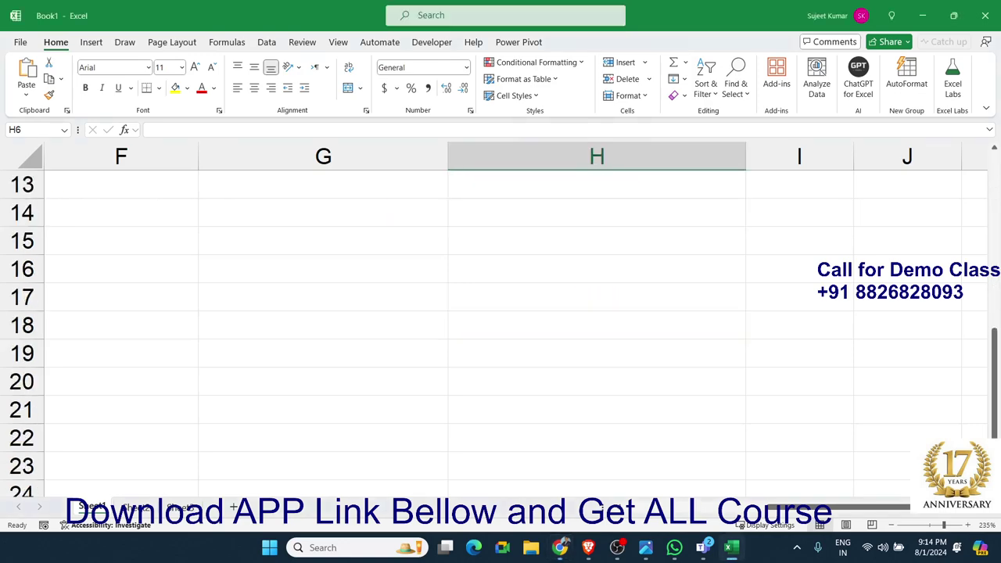
{"action": "scroll", "coordinate": [501, 329], "scroll_direction": "up", "scroll_amount": 2}
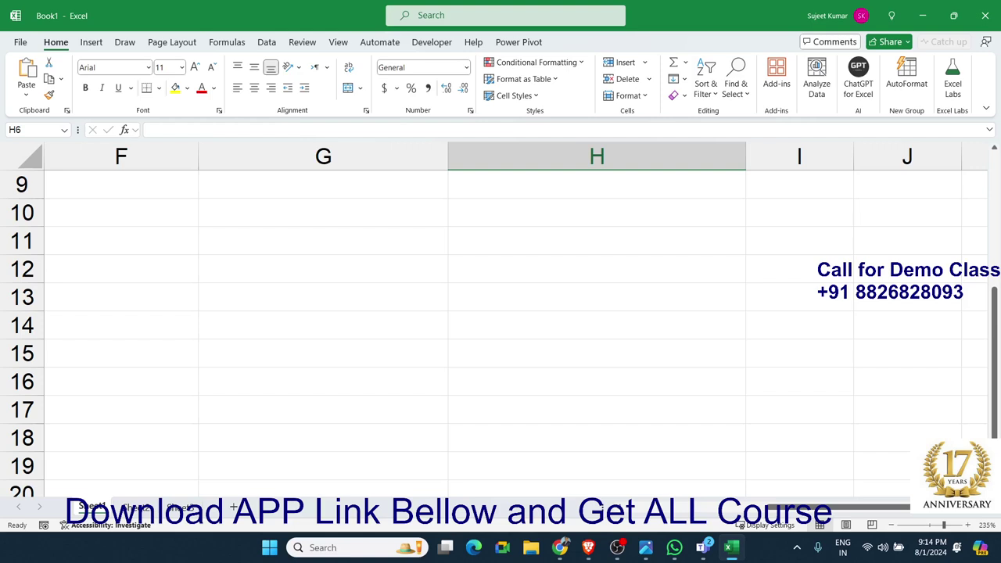
{"action": "key", "text": "alt+Tab"}
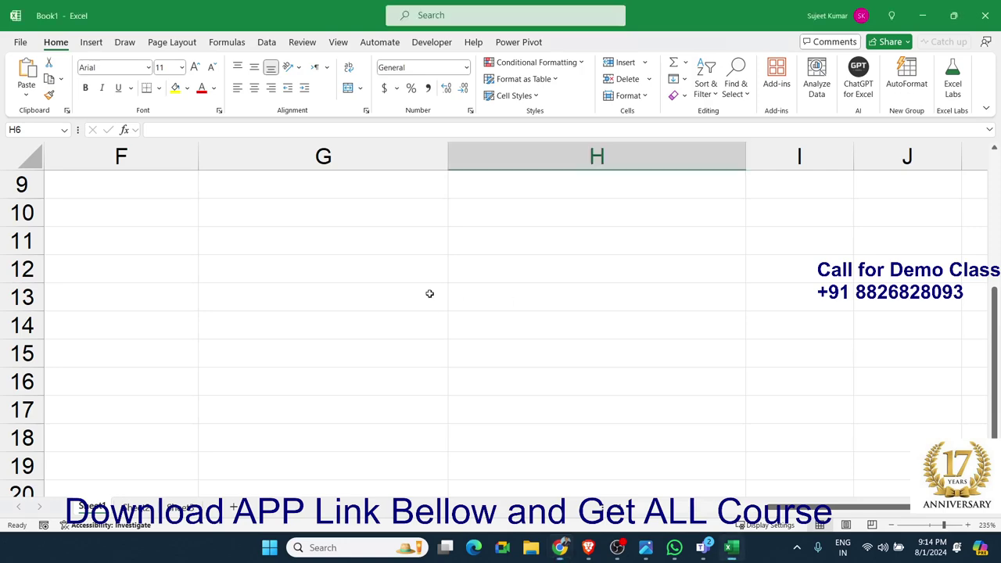
{"action": "scroll", "coordinate": [429, 292], "scroll_direction": "up", "scroll_amount": 3}
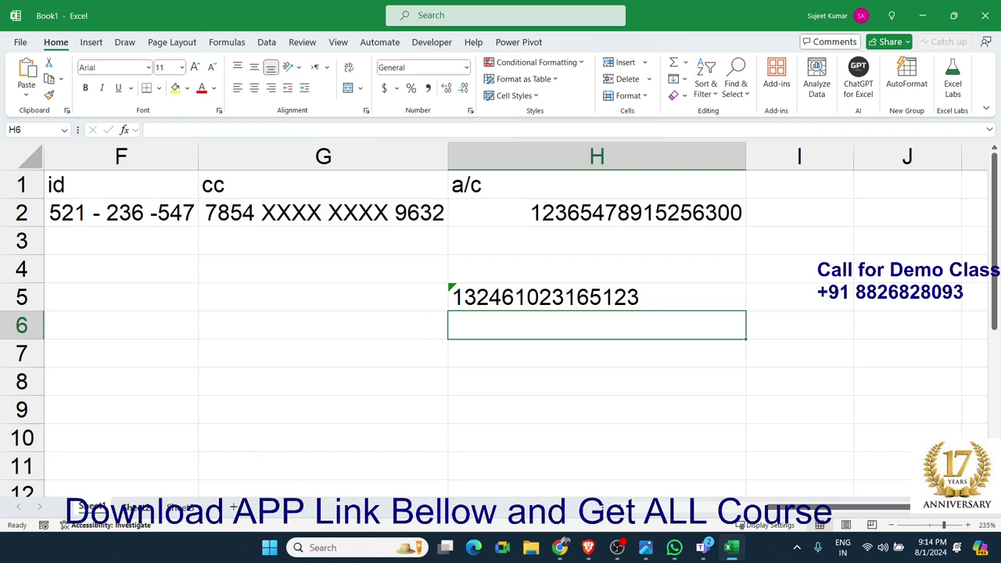
Step: Enter the text '500 MRP' in C10
{"action": "left_click", "coordinate": [111, 417]}
{"action": "scroll", "coordinate": [420, 466], "scroll_direction": "down", "scroll_amount": 3}
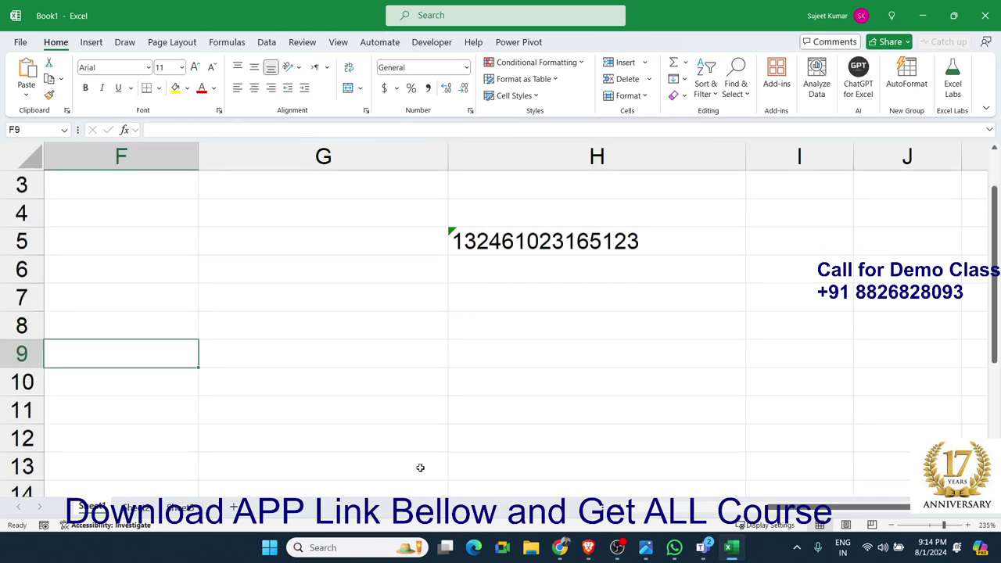
{"action": "scroll", "coordinate": [420, 467], "scroll_direction": "down", "scroll_amount": 3}
{"action": "left_click_drag", "start_coordinate": [696, 507], "coordinate": [656, 505]}
{"action": "scroll", "coordinate": [174, 413], "scroll_direction": "up", "scroll_amount": 3}
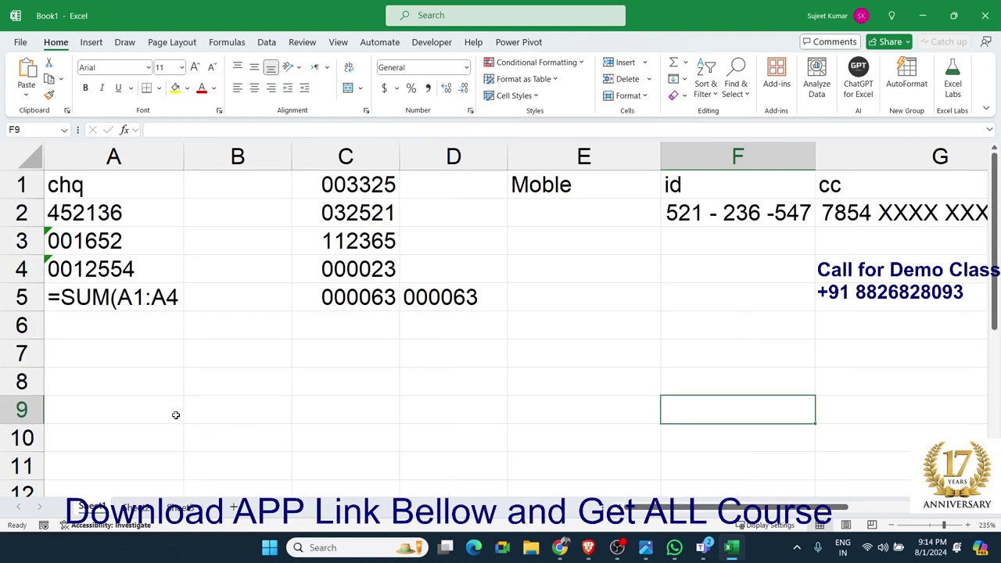
{"action": "scroll", "coordinate": [287, 361], "scroll_direction": "down", "scroll_amount": 2}
{"action": "left_click", "coordinate": [315, 315]}
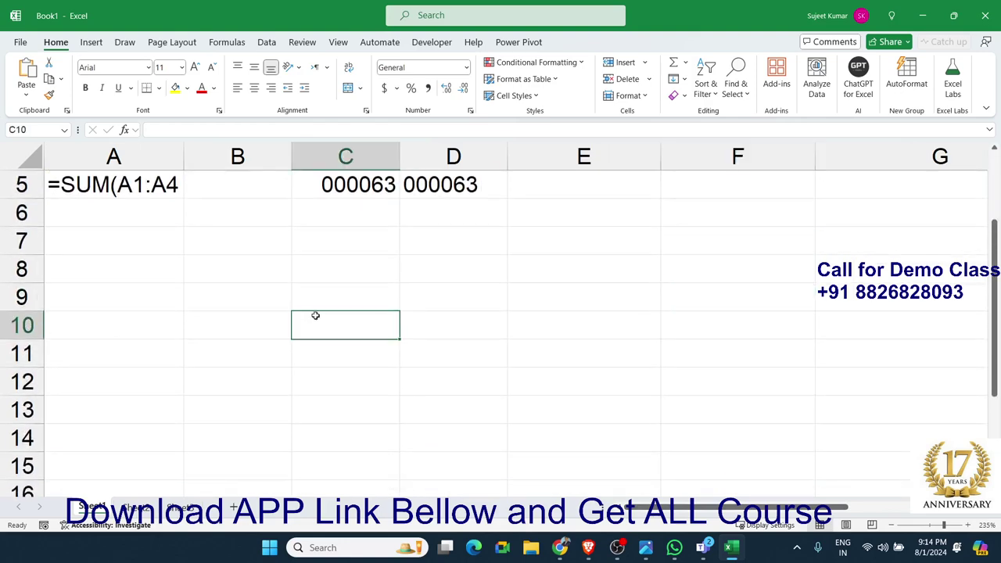
{"action": "type", "text": "500 "}
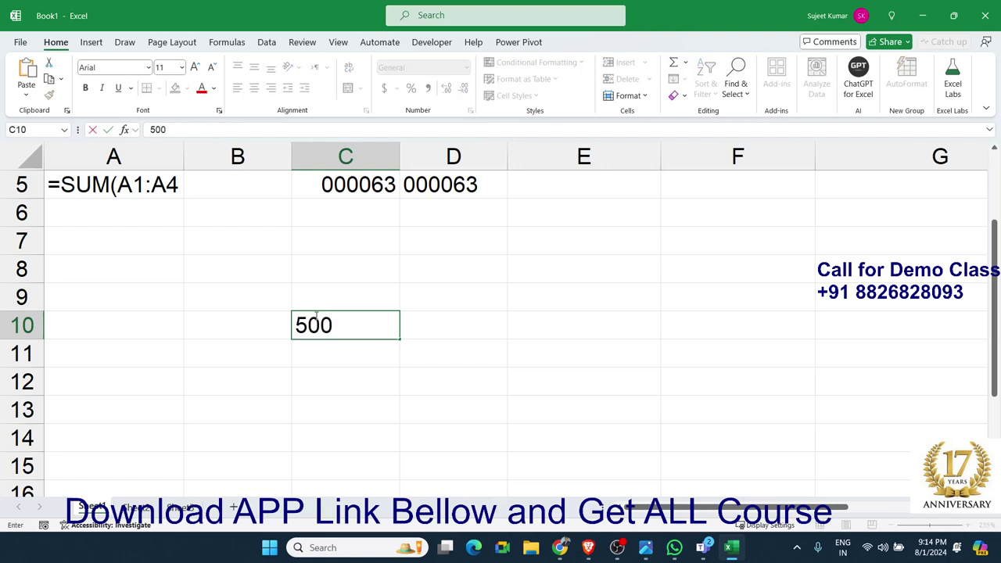
{"action": "type", "text": "MR"}
{"action": "type", "text": "P"}
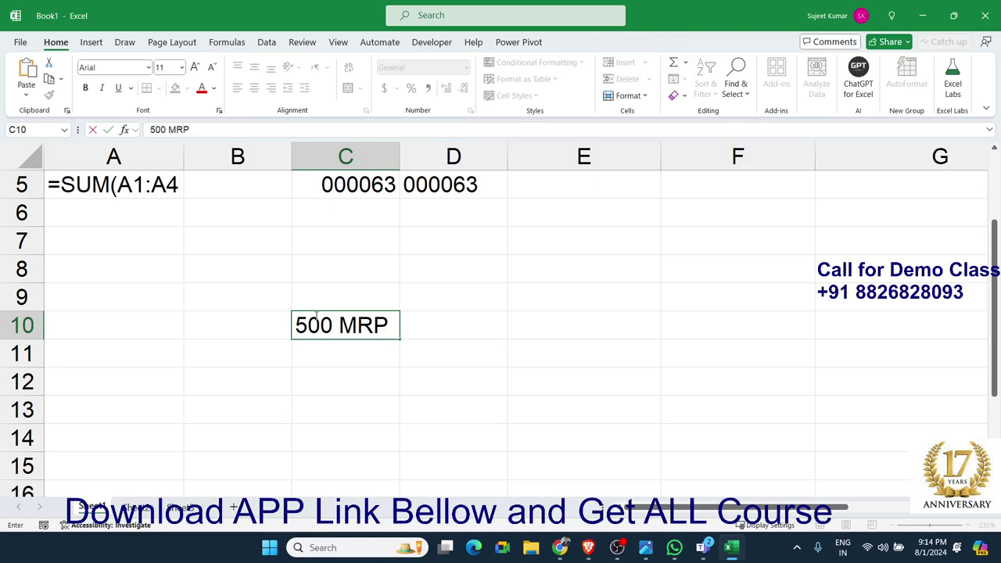
{"action": "key", "text": "Return"}
{"action": "left_click", "coordinate": [316, 316]}
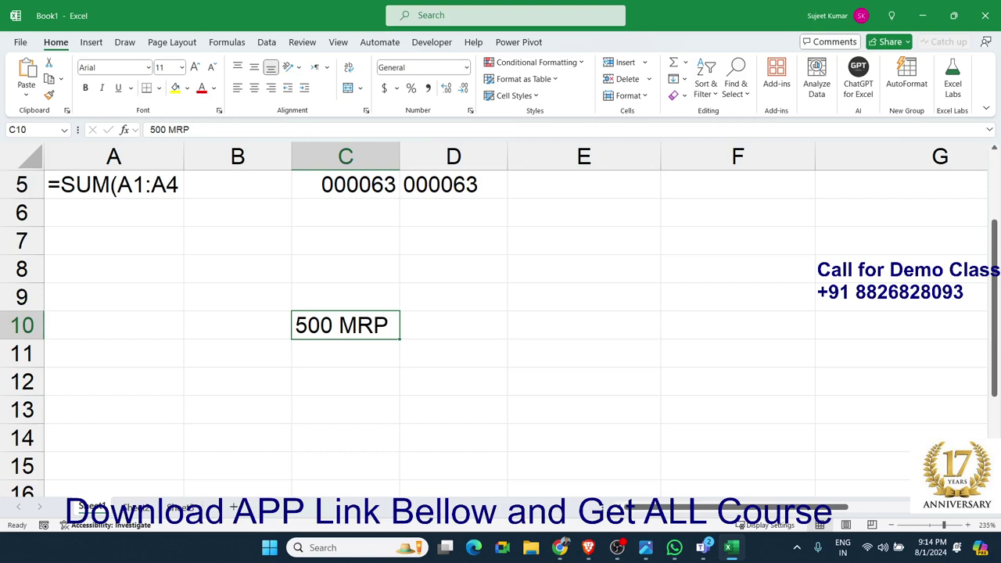
Step: Replace C10's content with the plain number 500
{"action": "key", "text": "alt+Tab"}
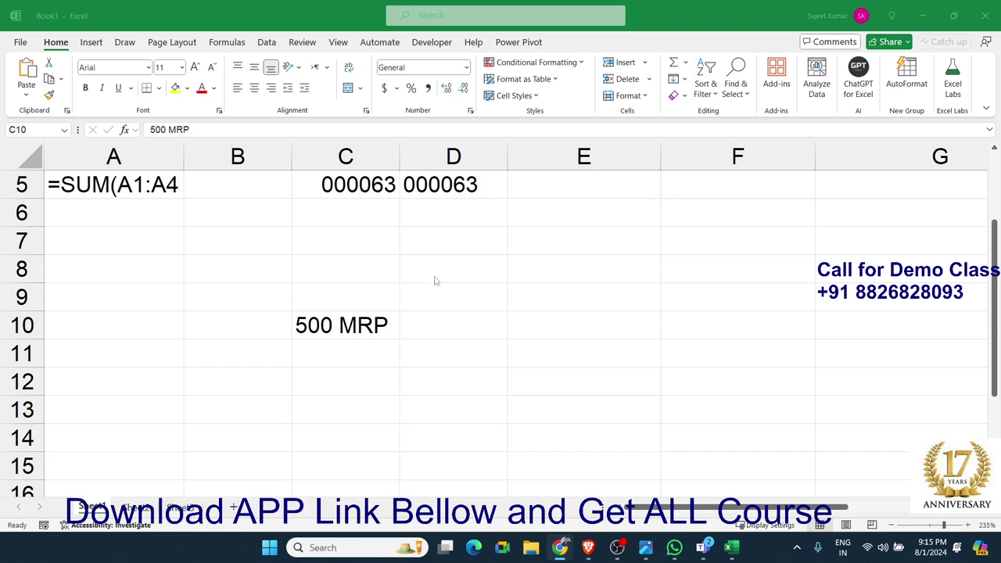
{"action": "left_click", "coordinate": [361, 324]}
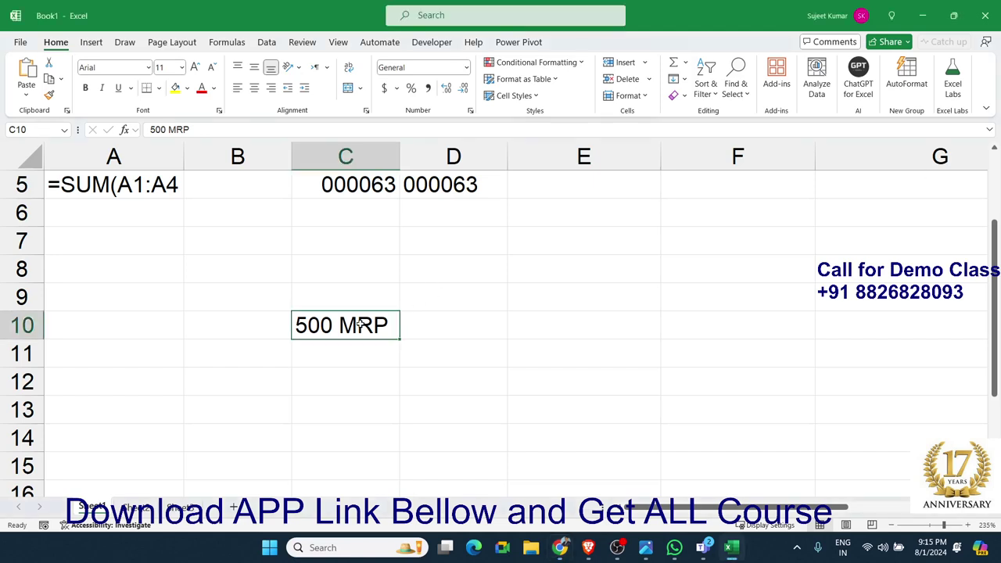
{"action": "type", "text": "500"}
{"action": "key", "text": "Return"}
{"action": "left_click", "coordinate": [361, 324]}
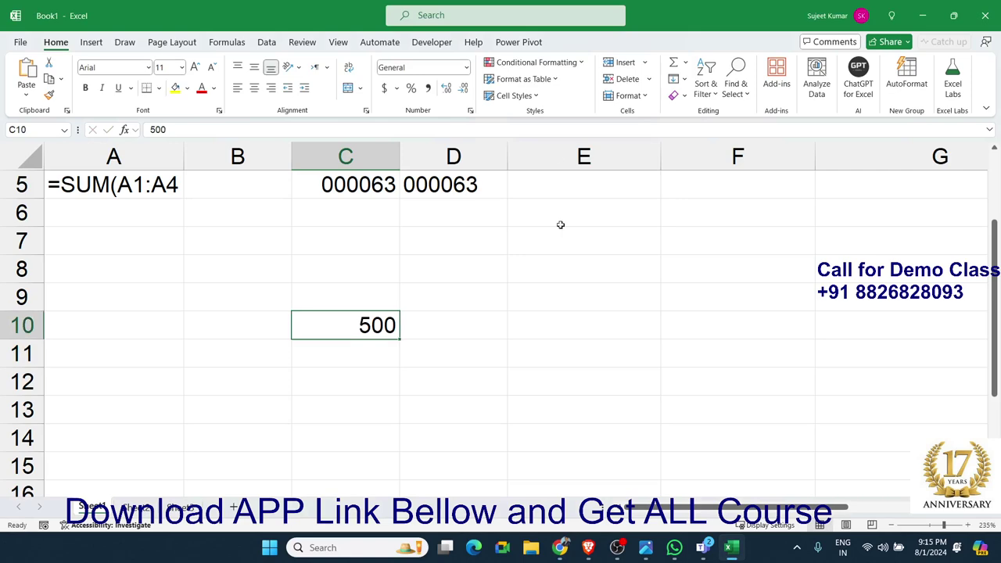
Step: Replace C10's General format with the custom code "MRP"
{"action": "left_click", "coordinate": [470, 111]}
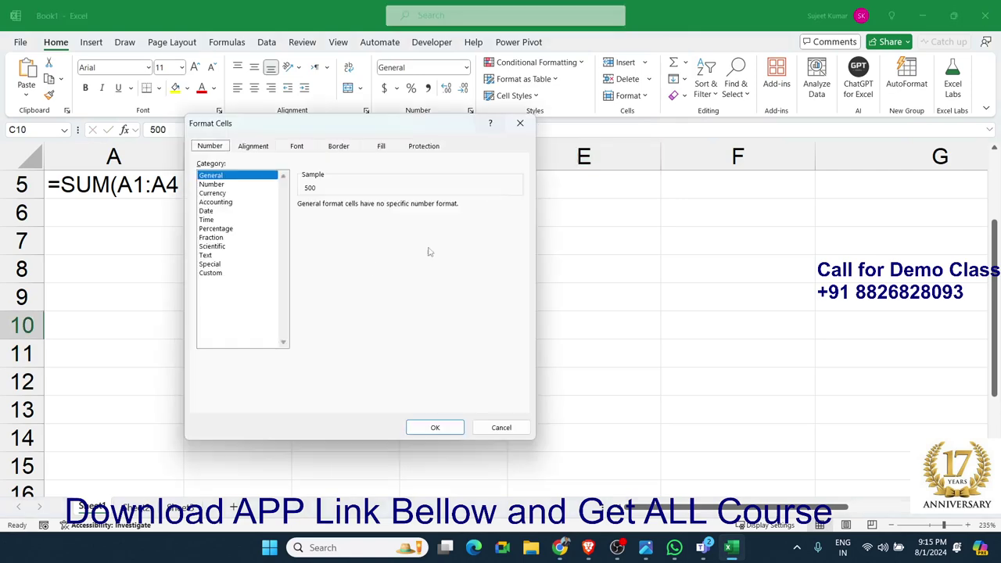
{"action": "left_click", "coordinate": [217, 272]}
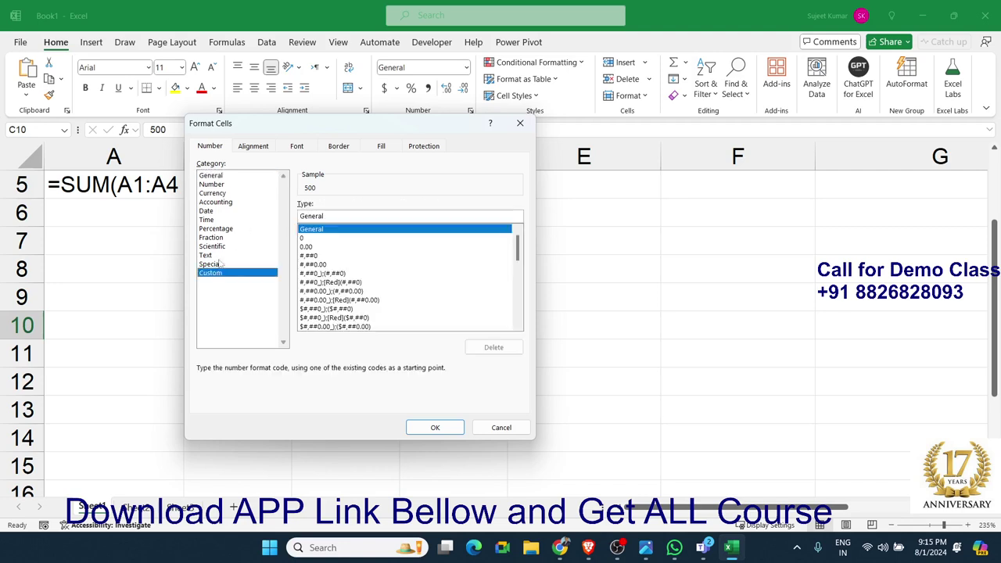
{"action": "left_click_drag", "start_coordinate": [254, 127], "coordinate": [557, 104]}
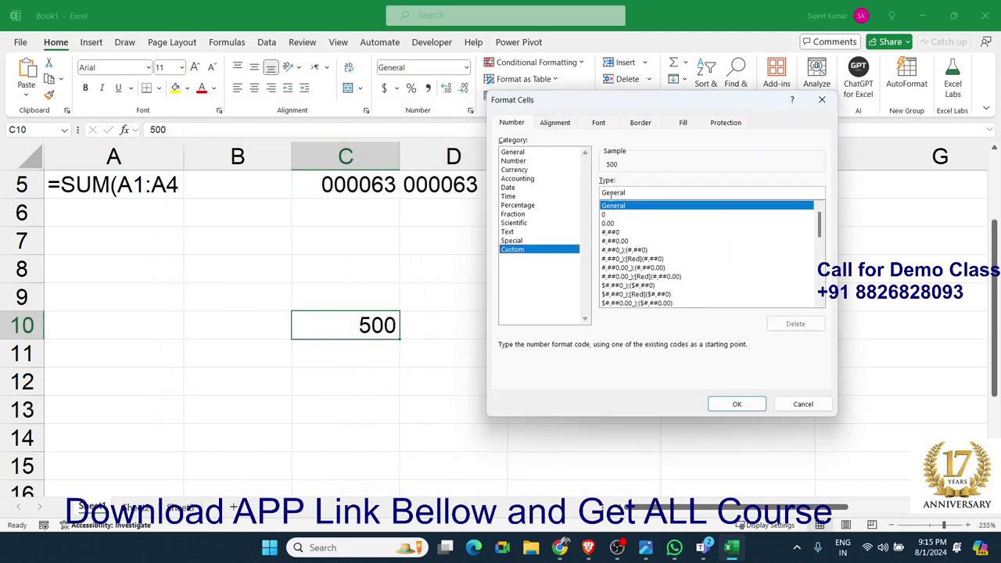
{"action": "double_click", "coordinate": [614, 194]}
{"action": "type", "text": "\""}
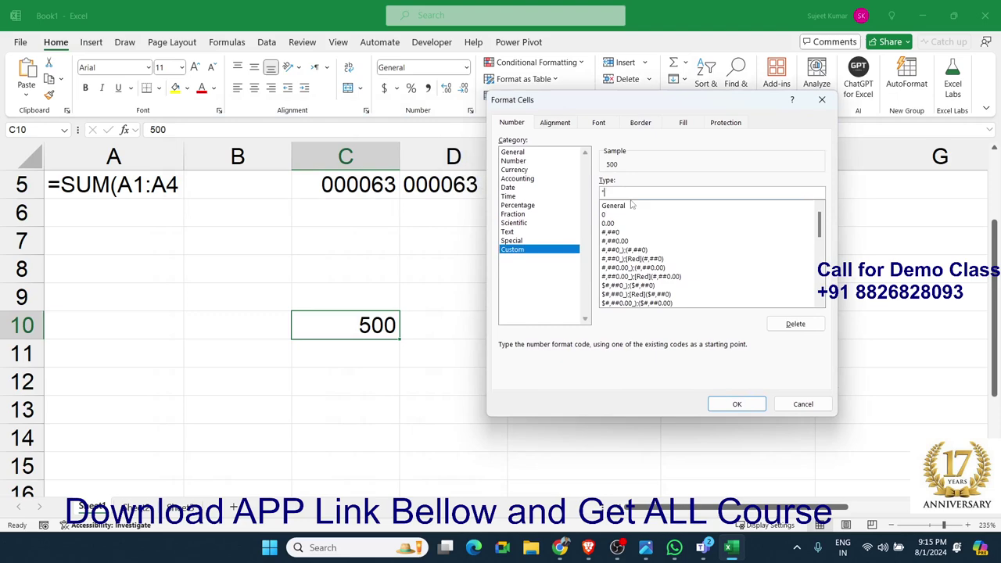
{"action": "type", "text": "MRP\""}
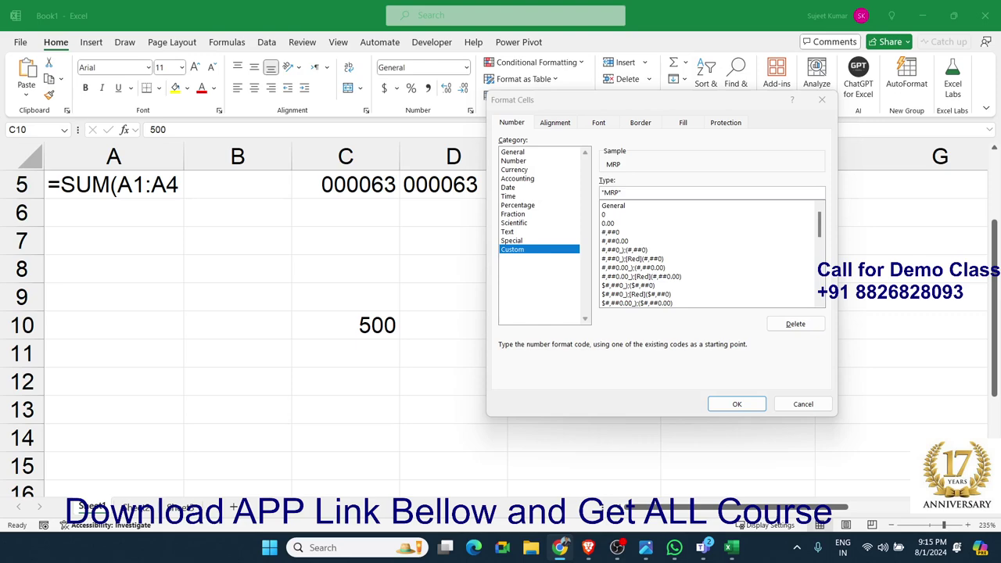
{"action": "left_click", "coordinate": [732, 403]}
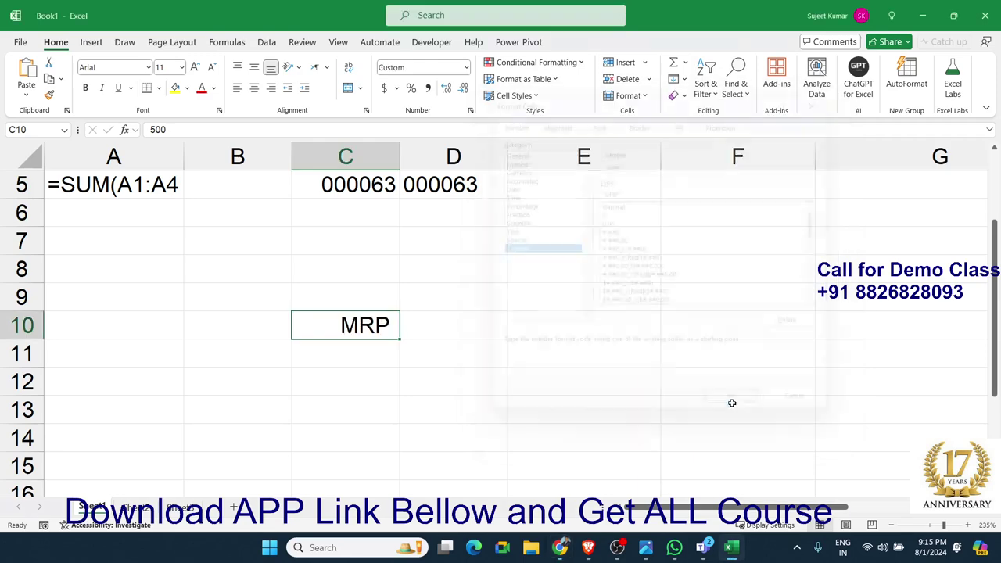
Step: Try the custom codes "MRP" 0 and then "MRP" # on C10
{"action": "left_click", "coordinate": [470, 112]}
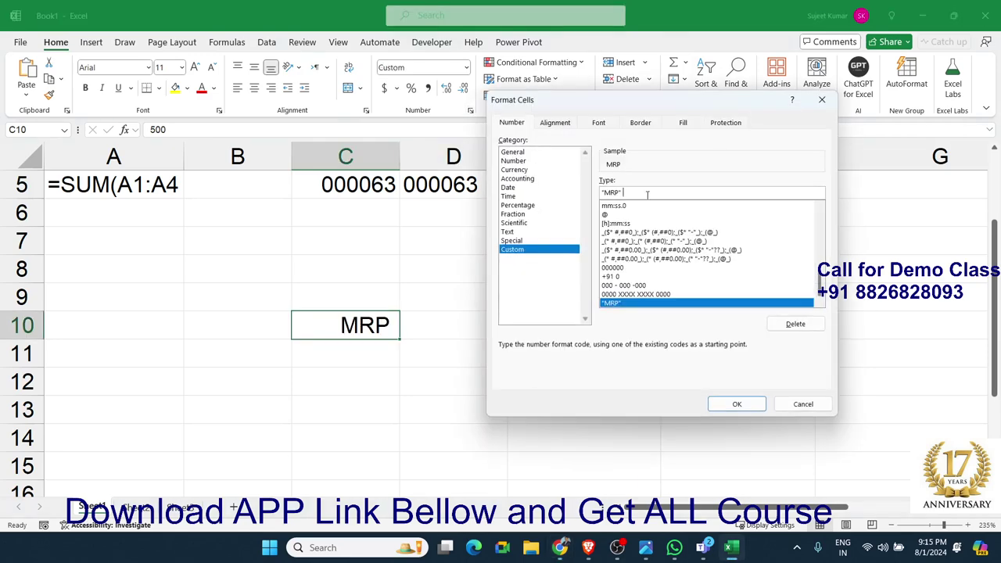
{"action": "left_click", "coordinate": [648, 195]}
{"action": "type", "text": "0"}
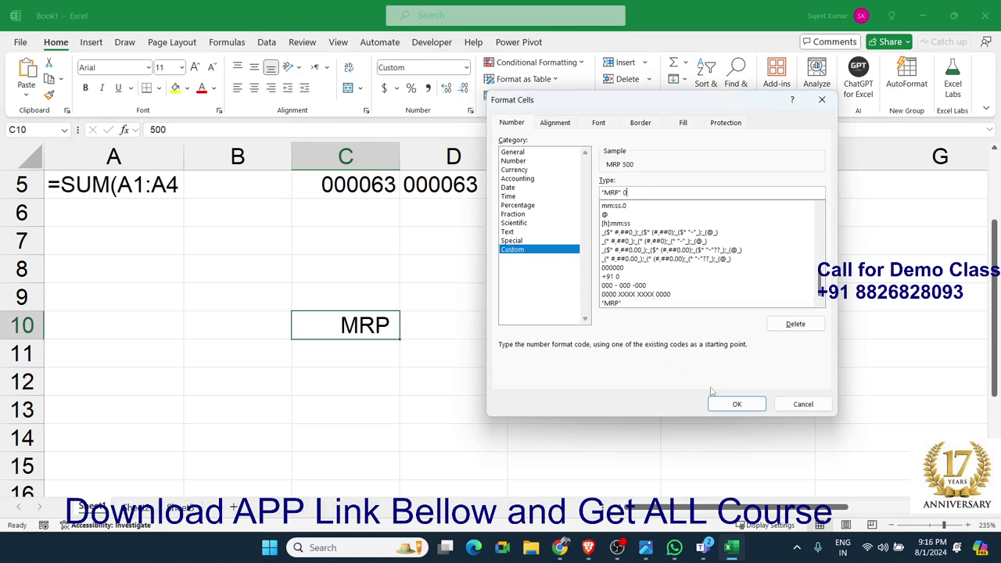
{"action": "left_click", "coordinate": [728, 404]}
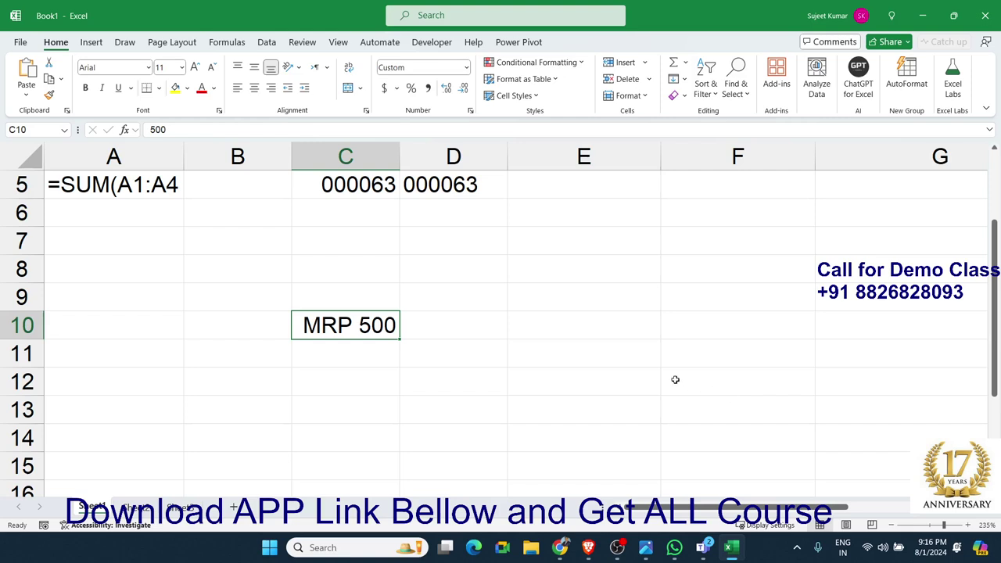
{"action": "left_click", "coordinate": [470, 110]}
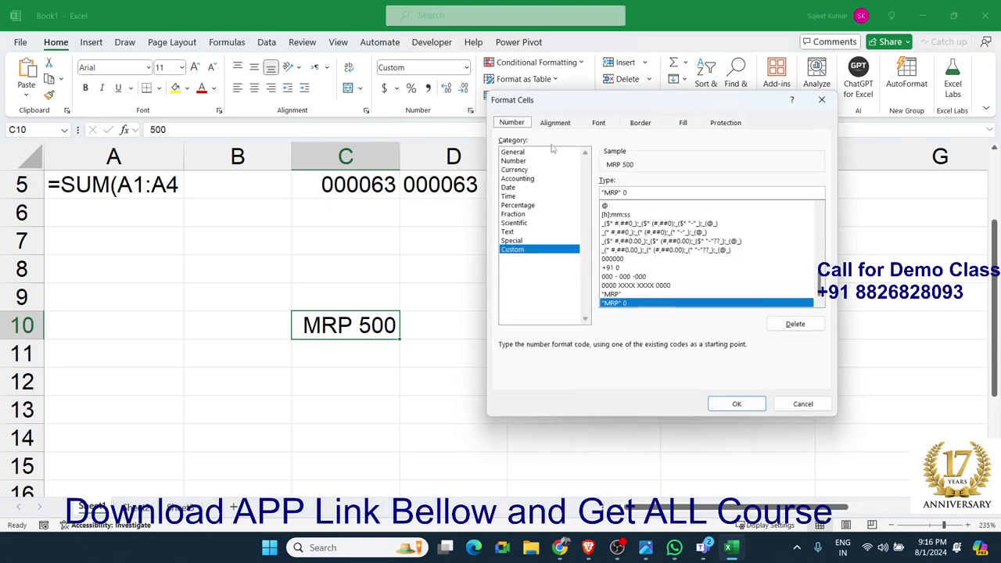
{"action": "double_click", "coordinate": [632, 193]}
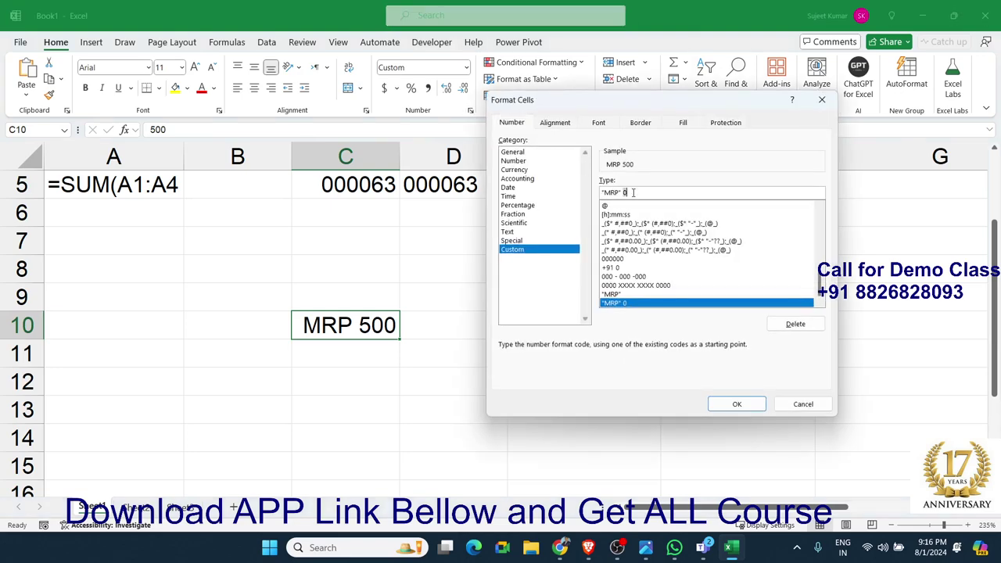
{"action": "type", "text": "#"}
{"action": "key", "text": "Return"}
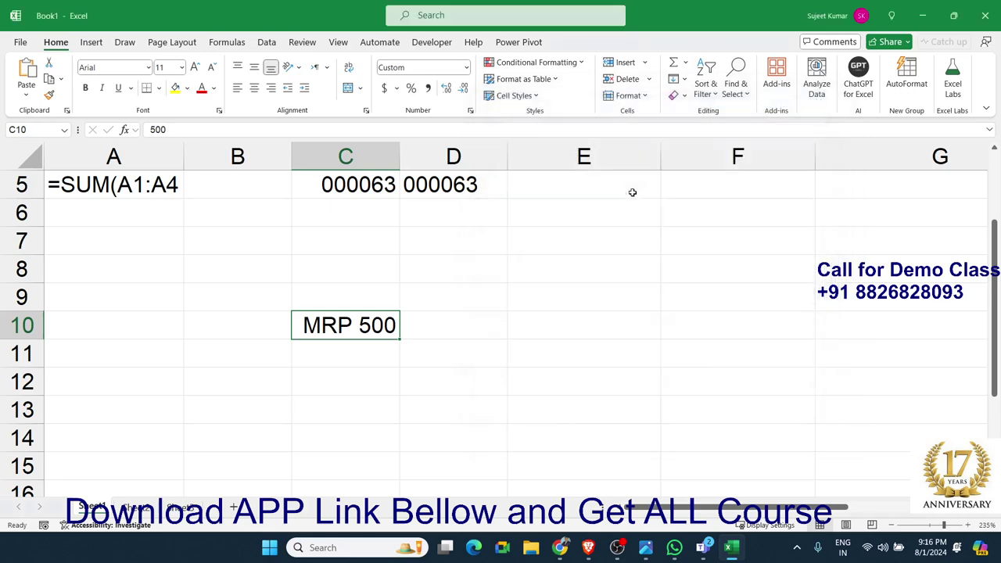
Step: Set C10's format to "MRP" 00 and enter 5 so it reads MRP 05
{"action": "left_click", "coordinate": [471, 111]}
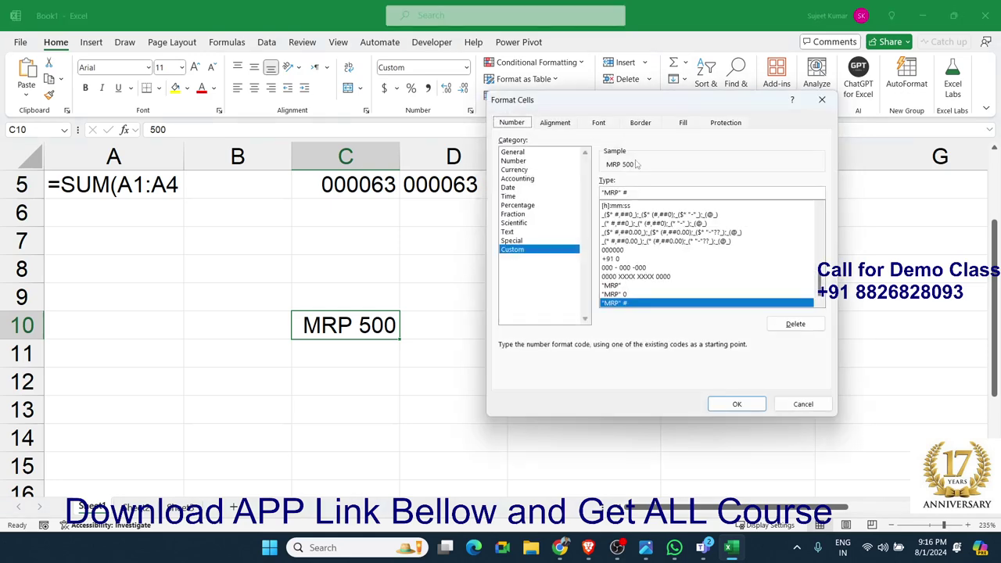
{"action": "type", "text": "00"}
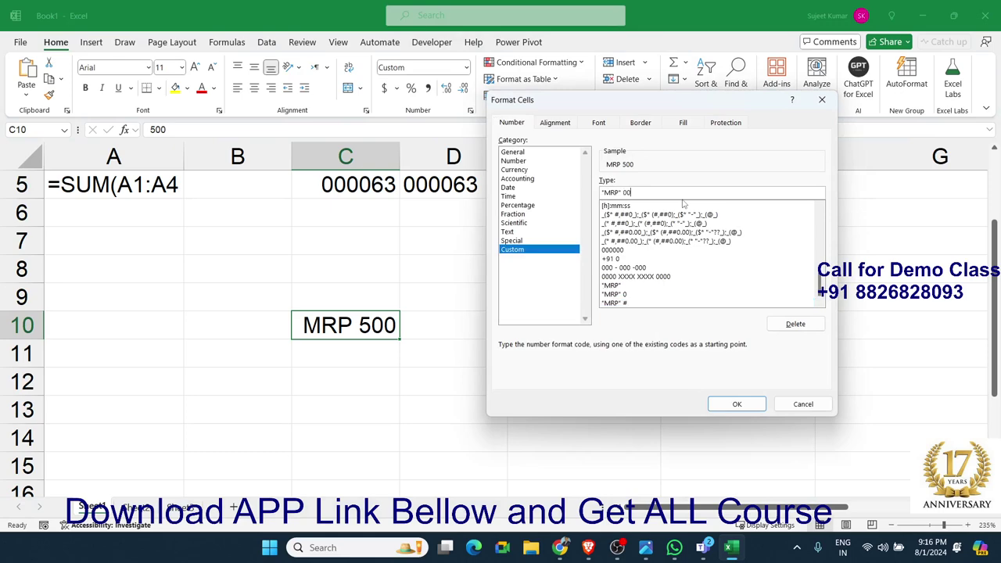
{"action": "key", "text": "Return"}
{"action": "type", "text": "5"}
{"action": "key", "text": "Return"}
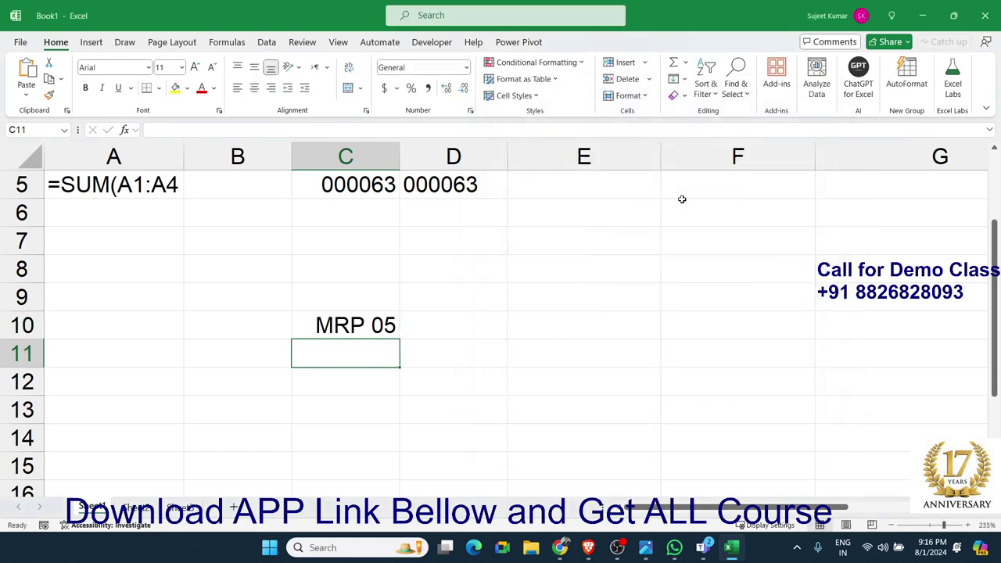
Step: Replace the 00 placeholder in C10's format with # to make it MRP #
{"action": "left_click", "coordinate": [366, 322]}
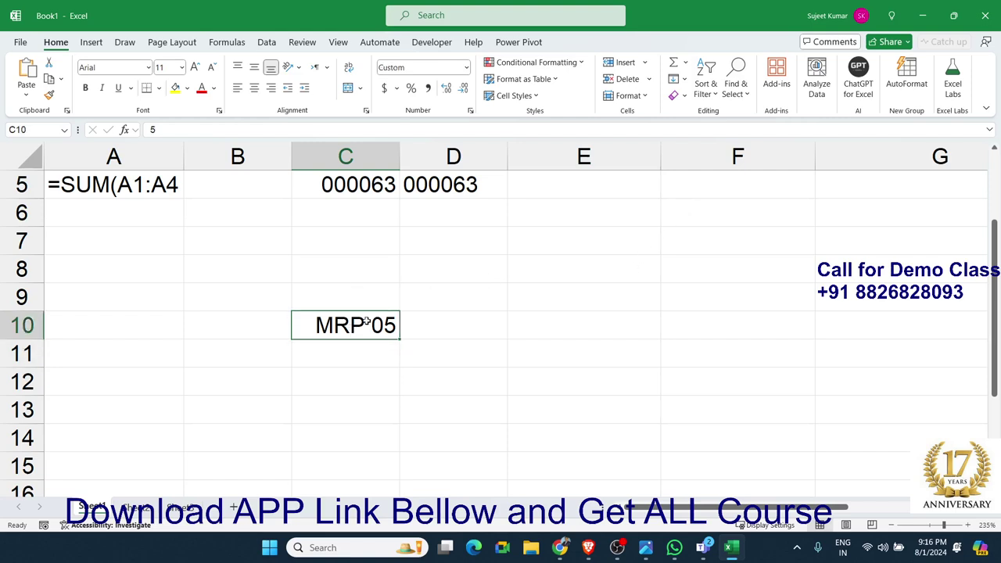
{"action": "left_click", "coordinate": [470, 111]}
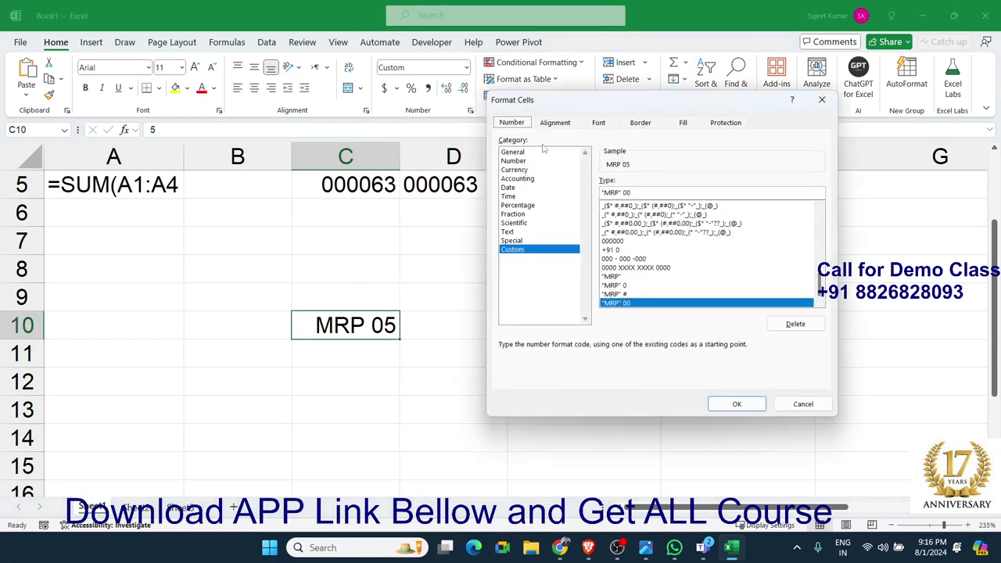
{"action": "double_click", "coordinate": [627, 192]}
{"action": "type", "text": "##"}
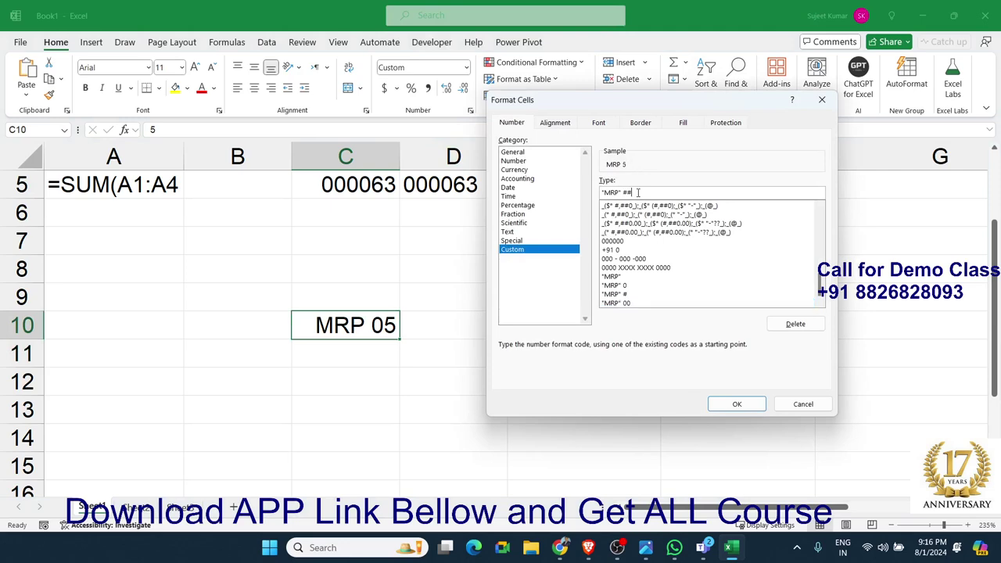
{"action": "key", "text": "Return"}
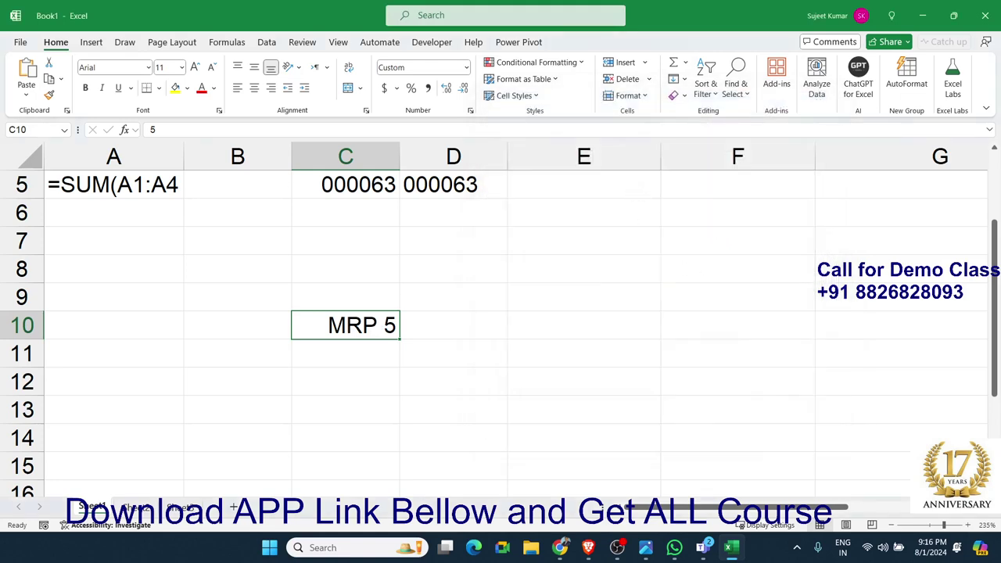
Step: Change C10's custom format to "MRP" 0 so it reads MRP 5
{"action": "key", "text": "alt+Tab"}
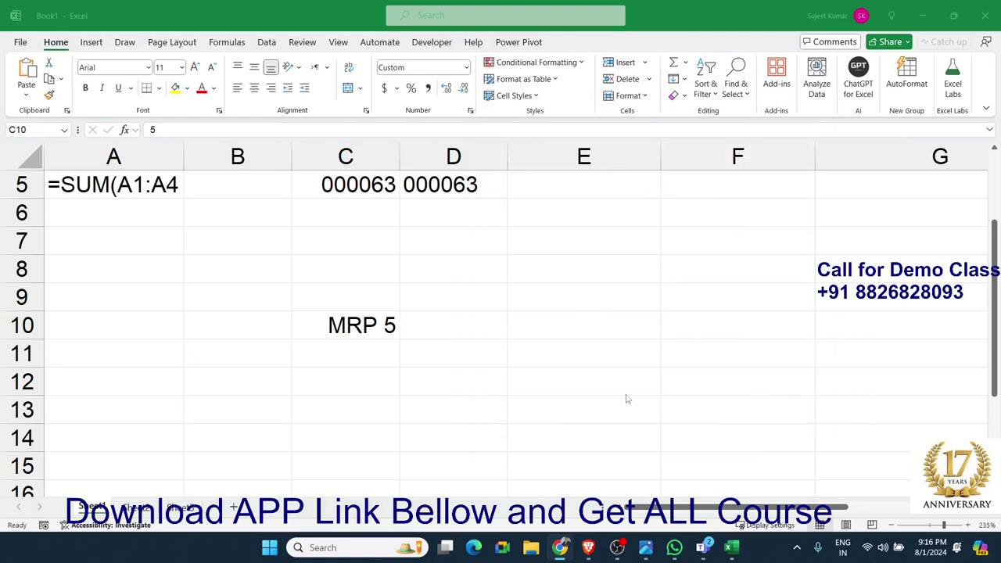
{"action": "left_click", "coordinate": [361, 331]}
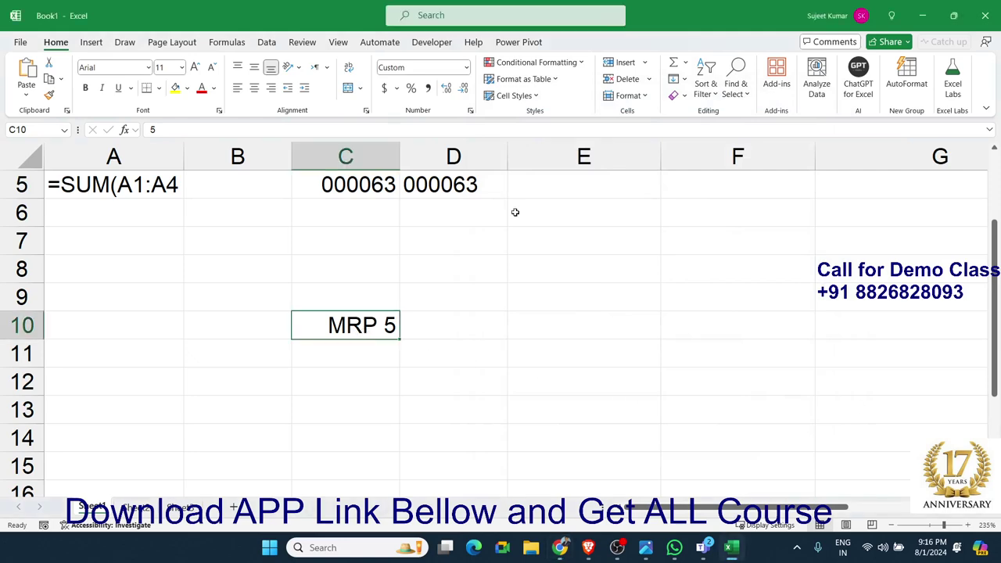
{"action": "left_click", "coordinate": [471, 110]}
{"action": "left_click", "coordinate": [632, 192]}
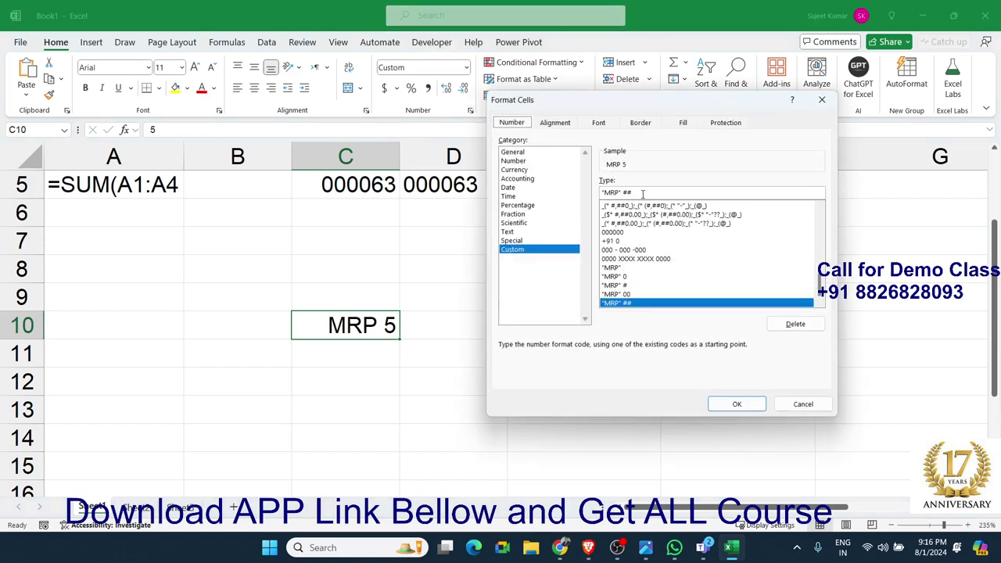
{"action": "key", "text": "BackSpace"}
{"action": "key", "text": "BackSpace"}
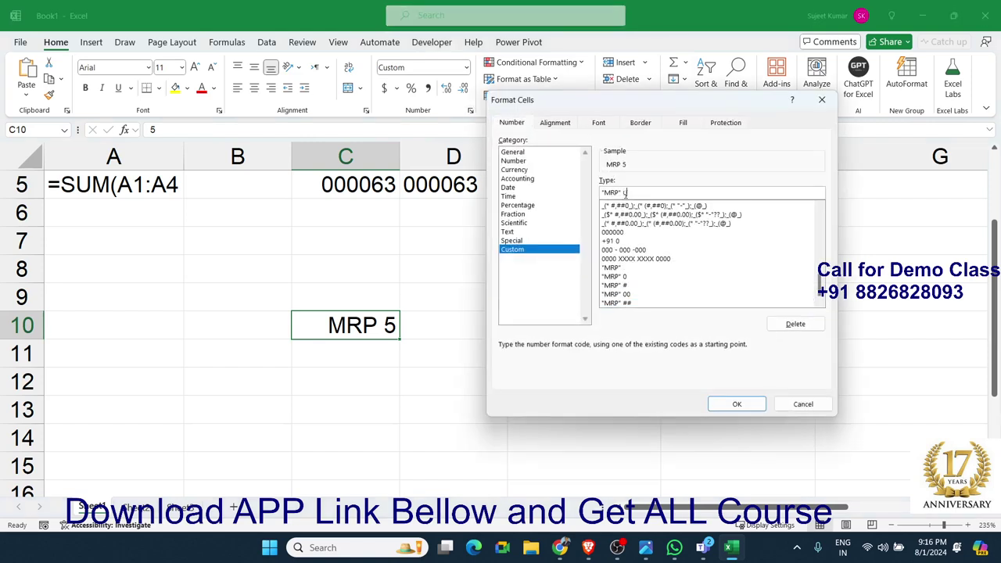
{"action": "type", "text": "0"}
{"action": "key", "text": "Return"}
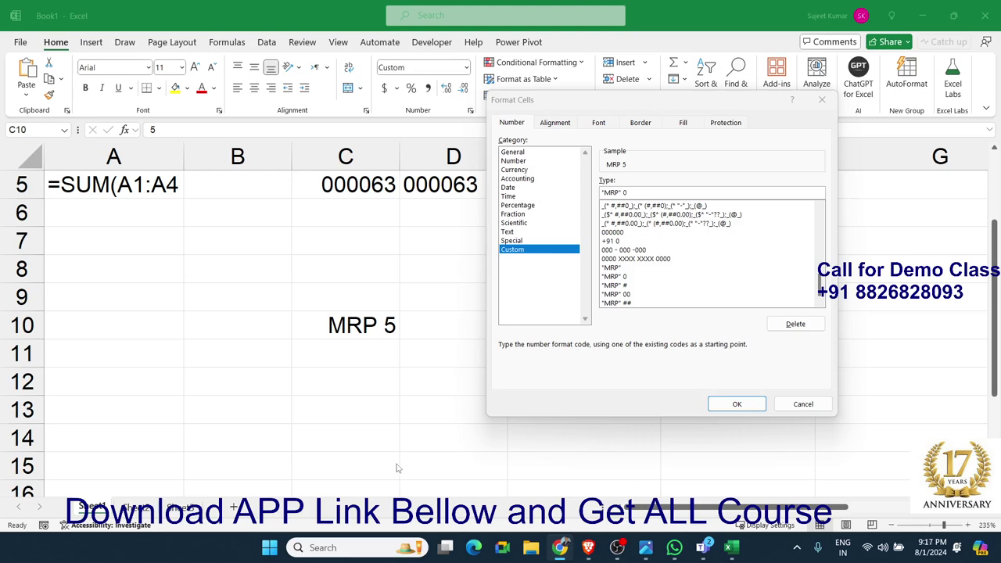
{"action": "left_click", "coordinate": [736, 404]}
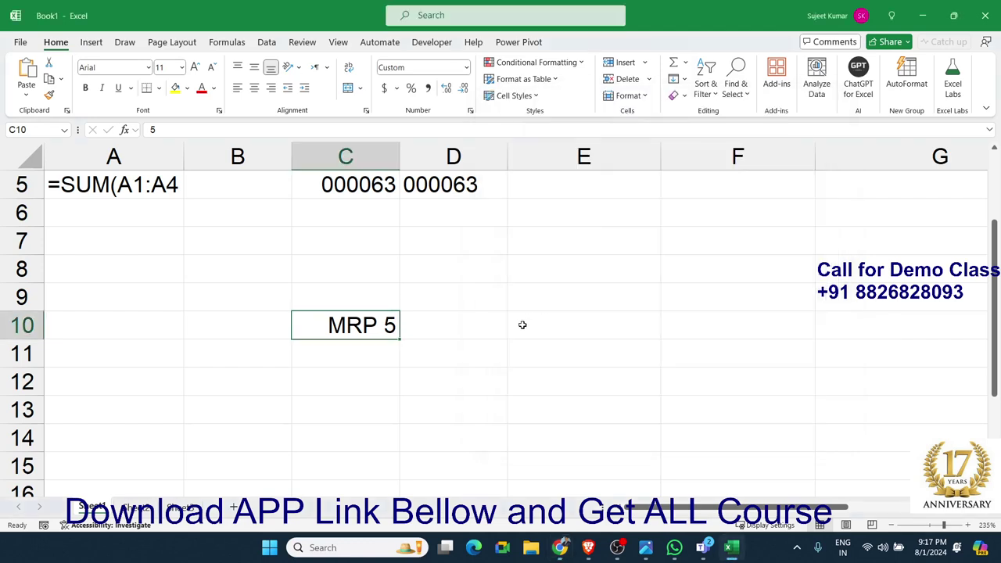
Step: Enter 12.30 in E10 and keep E10 selected
{"action": "left_click", "coordinate": [522, 324]}
{"action": "type", "text": "12."}
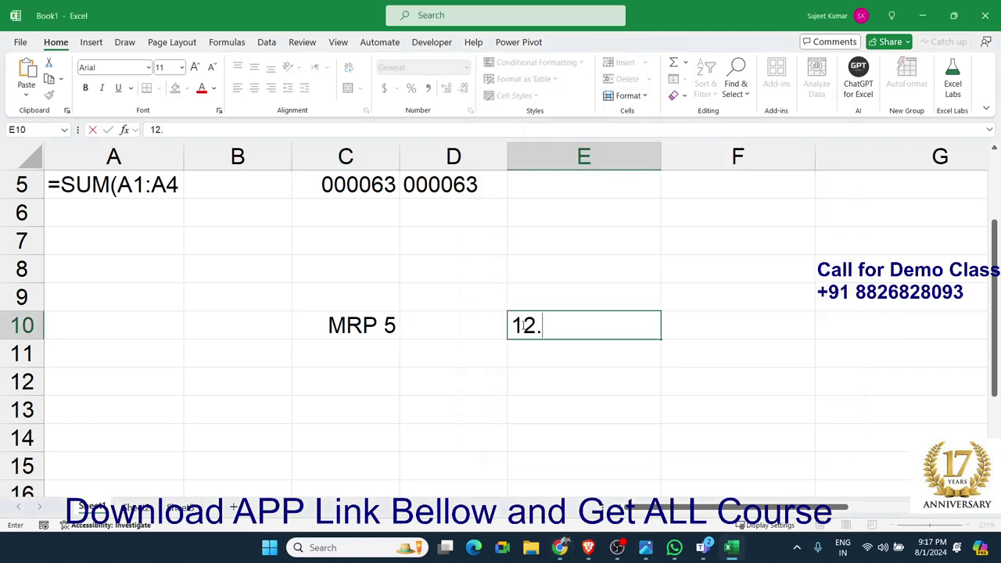
{"action": "type", "text": "30"}
{"action": "key", "text": "Return"}
{"action": "left_click", "coordinate": [522, 325]}
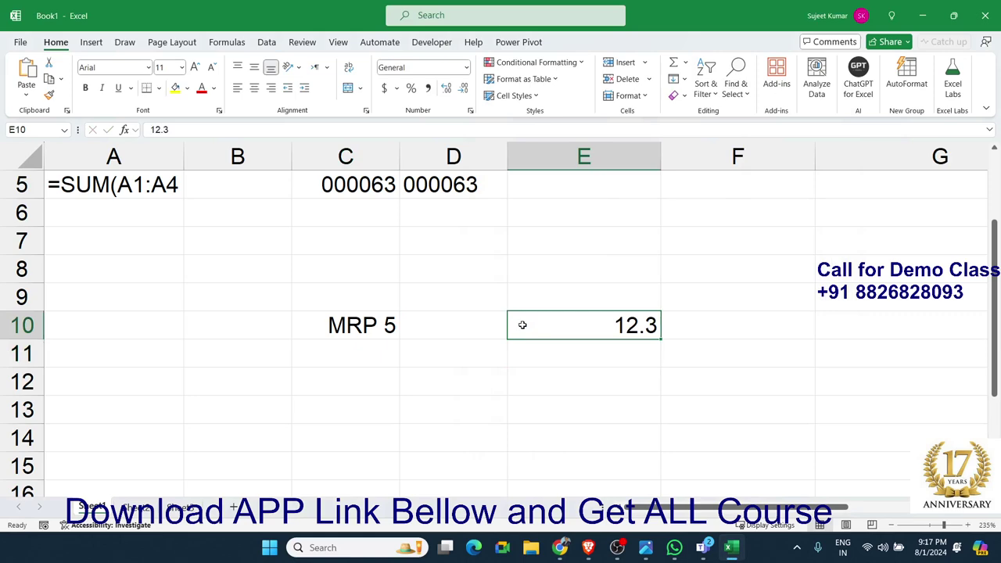
Step: Enter 1265 in E10, then edit it to 12.65
{"action": "type", "text": "1265"}
{"action": "key", "text": "Return"}
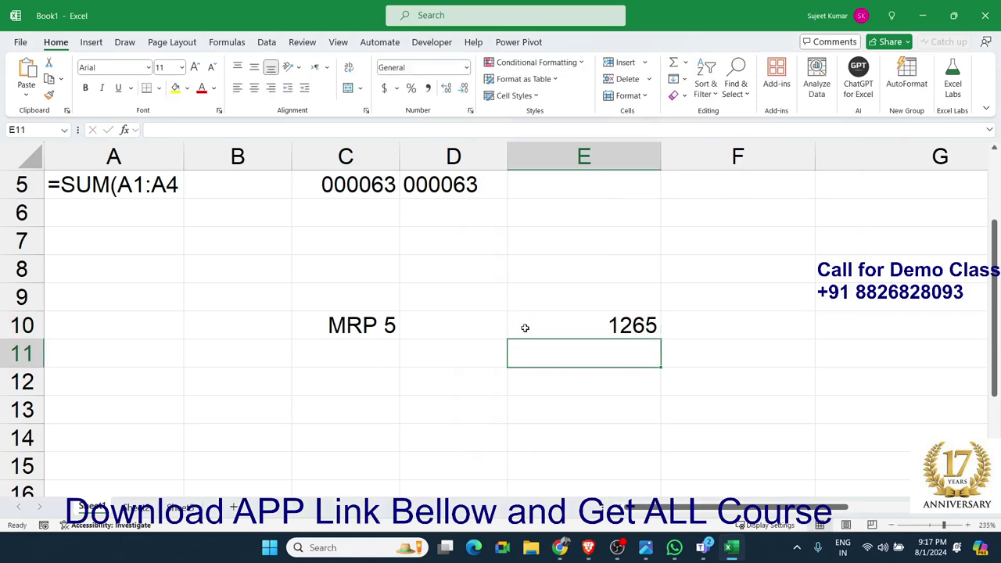
{"action": "left_click", "coordinate": [613, 326]}
{"action": "double_click", "coordinate": [631, 325]}
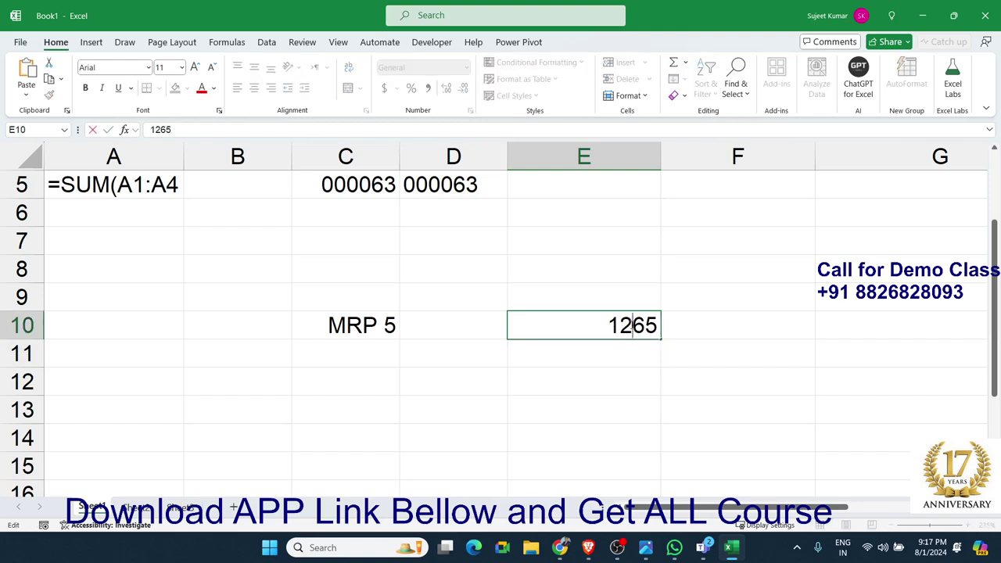
{"action": "type", "text": "."}
{"action": "key", "text": "Return"}
{"action": "left_click", "coordinate": [635, 320]}
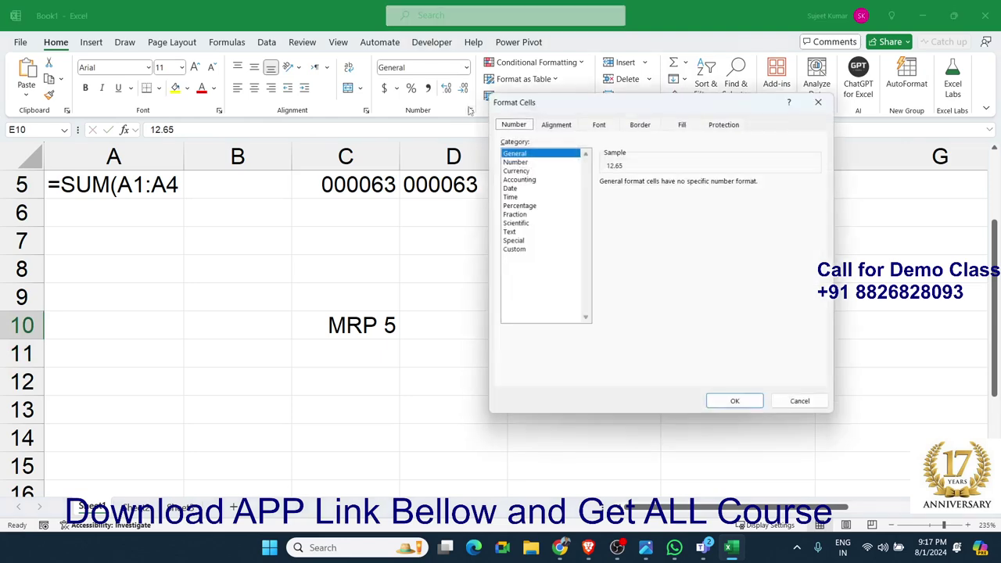
Step: Give E10 the custom format ## "Rupees"00"Paise"
{"action": "left_click", "coordinate": [470, 110]}
{"action": "left_click_drag", "start_coordinate": [510, 108], "coordinate": [221, 123]}
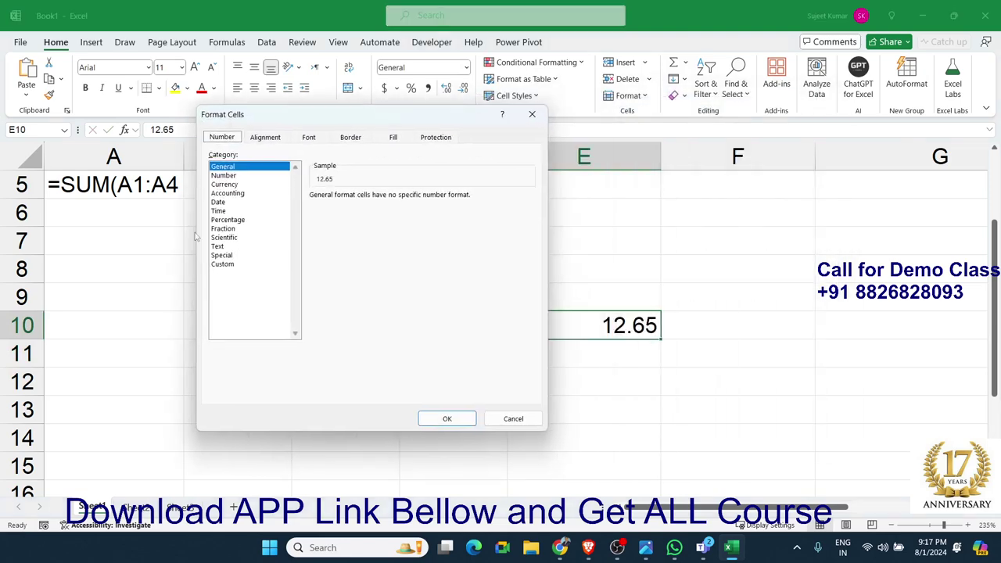
{"action": "left_click", "coordinate": [222, 264]}
{"action": "double_click", "coordinate": [315, 206]}
{"action": "type", "text": "#"}
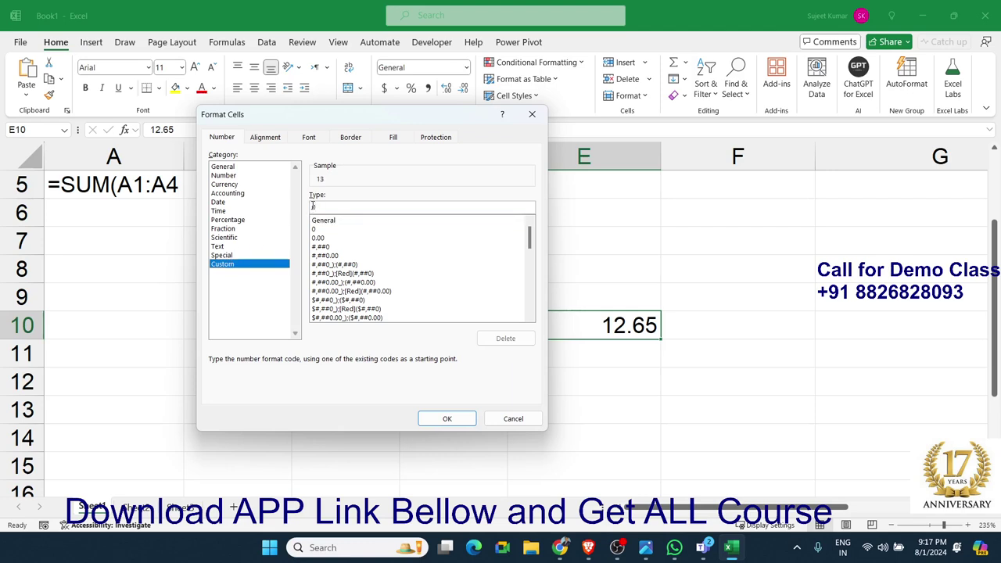
{"action": "type", "text": "#"}
{"action": "type", "text": " \"Ru"}
{"action": "type", "text": "pees"}
{"action": "type", "text": "\" ."}
{"action": "type", "text": "00\"P"}
{"action": "type", "text": "aise"}
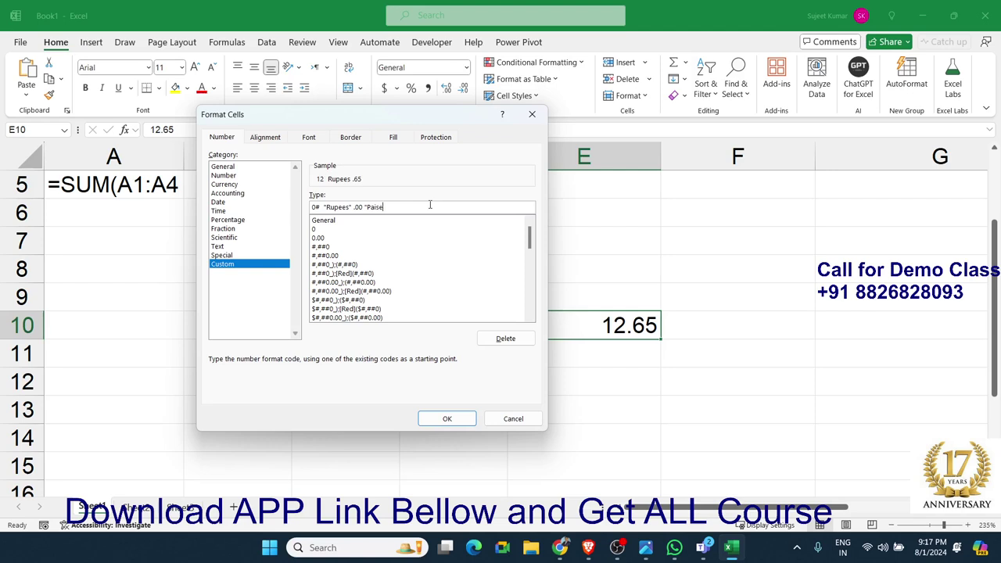
{"action": "type", "text": "\""}
{"action": "left_click", "coordinate": [447, 419]}
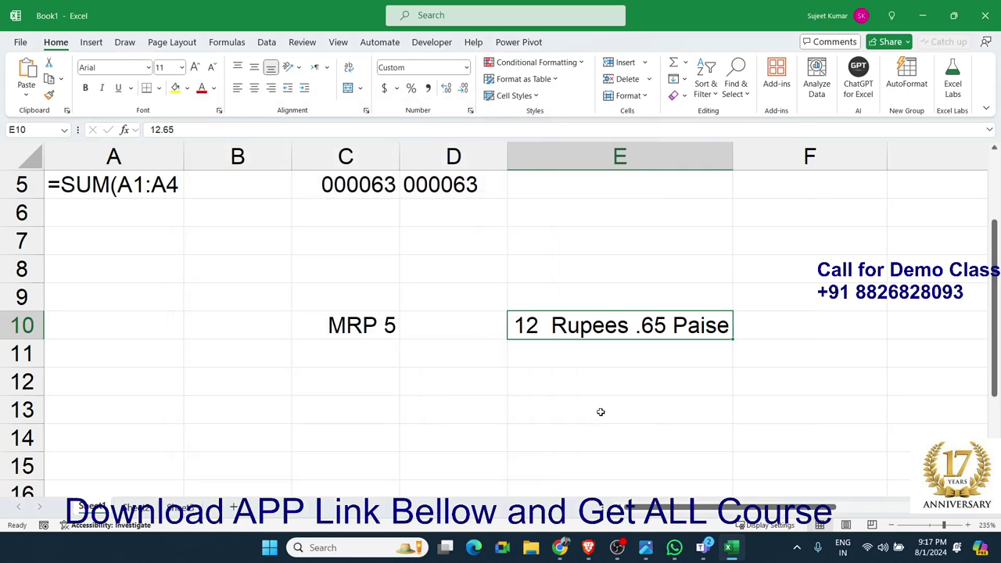
Step: Change the leading # in E10's Rupees/Paise format code to 0
{"action": "left_click", "coordinate": [560, 547]}
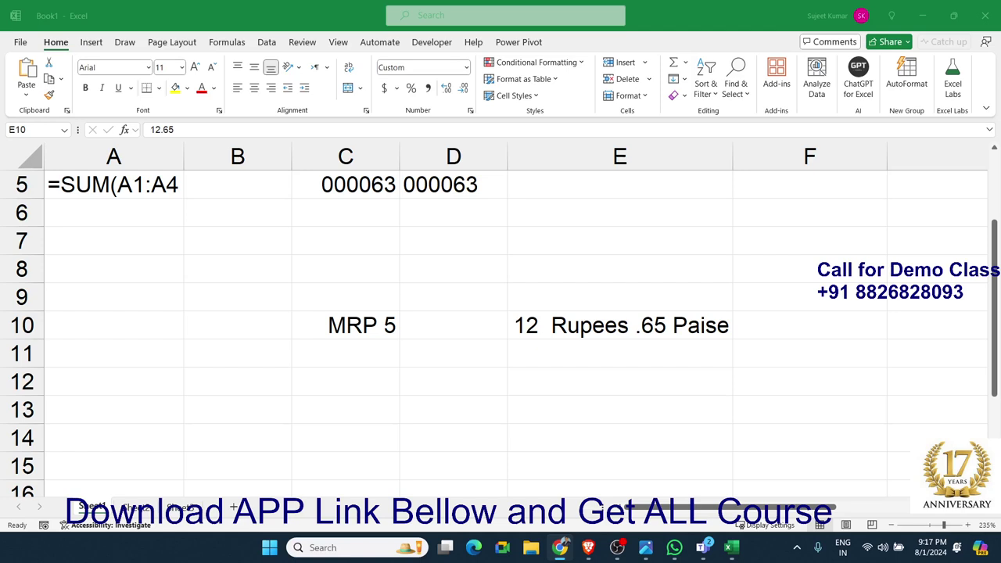
{"action": "left_click", "coordinate": [699, 322]}
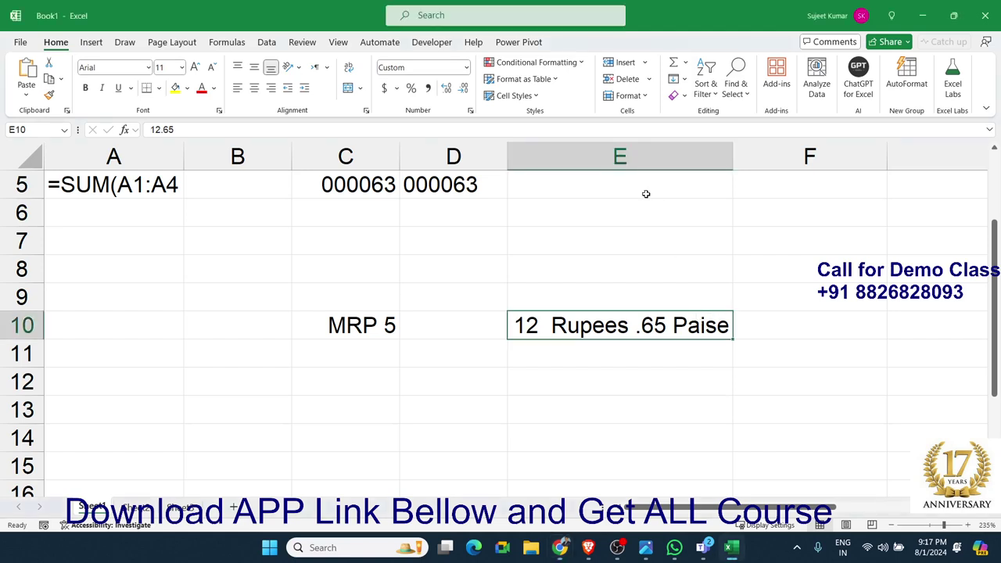
{"action": "left_click", "coordinate": [469, 110]}
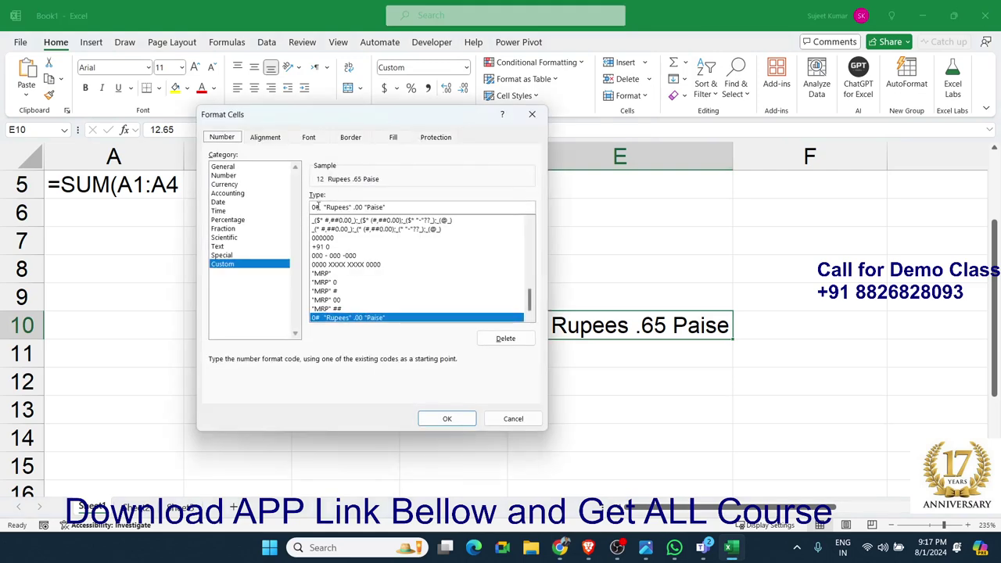
{"action": "left_click", "coordinate": [318, 206]}
{"action": "key", "text": "BackSpace"}
{"action": "type", "text": "0"}
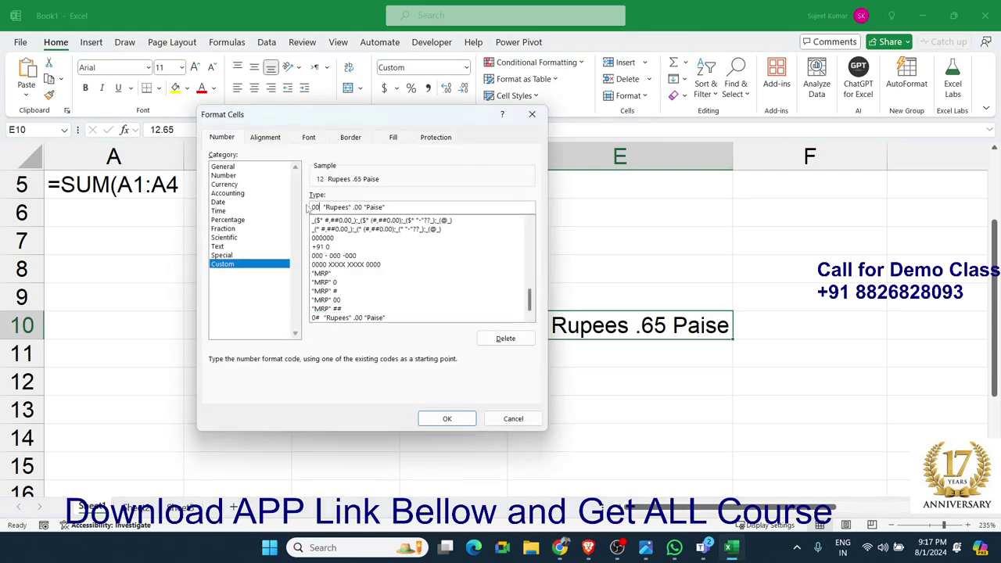
{"action": "key", "text": "Return"}
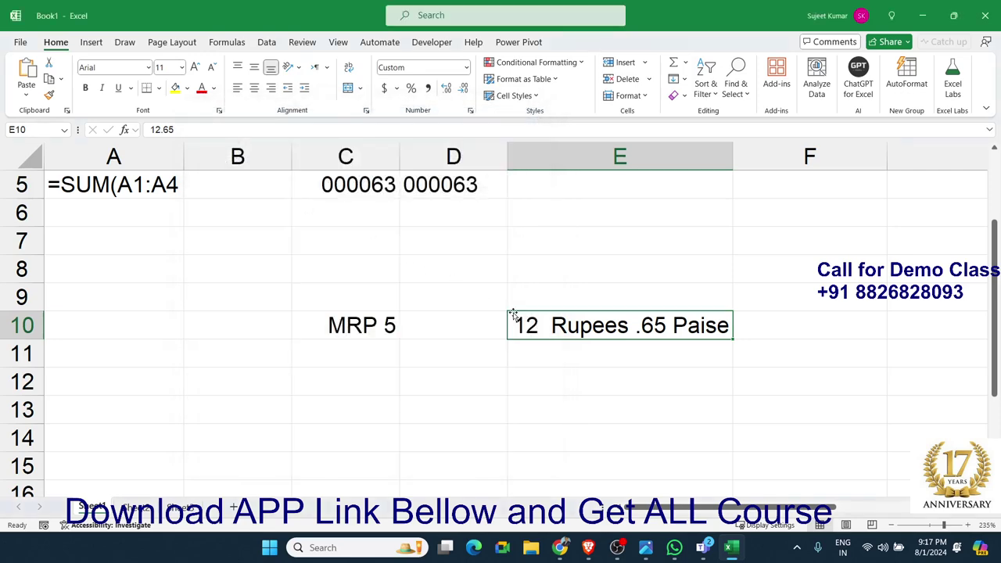
Step: Enter 0.65 in E10 and rework its format to use a single leading zero
{"action": "type", "text": ".65"}
{"action": "key", "text": "Return"}
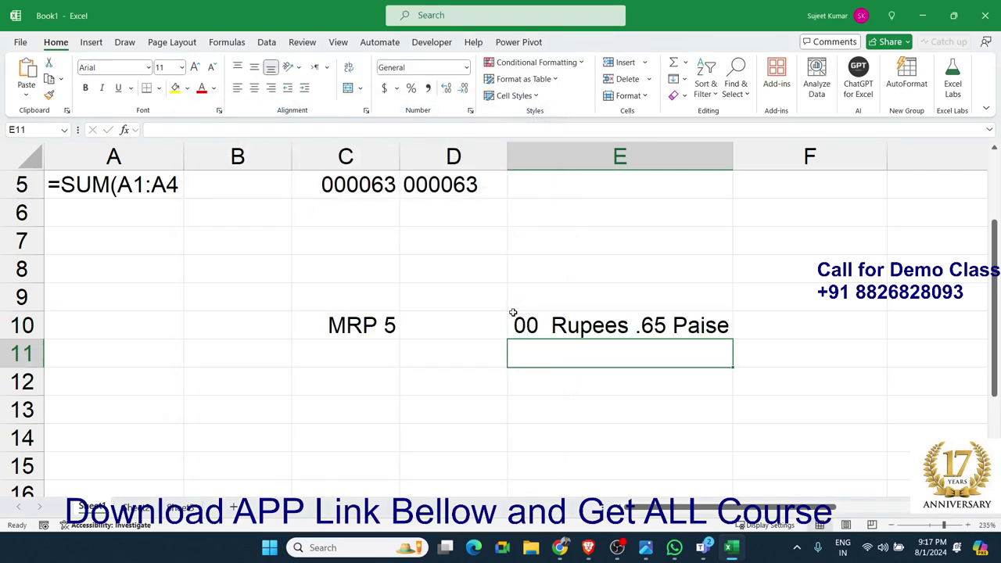
{"action": "left_click", "coordinate": [531, 329]}
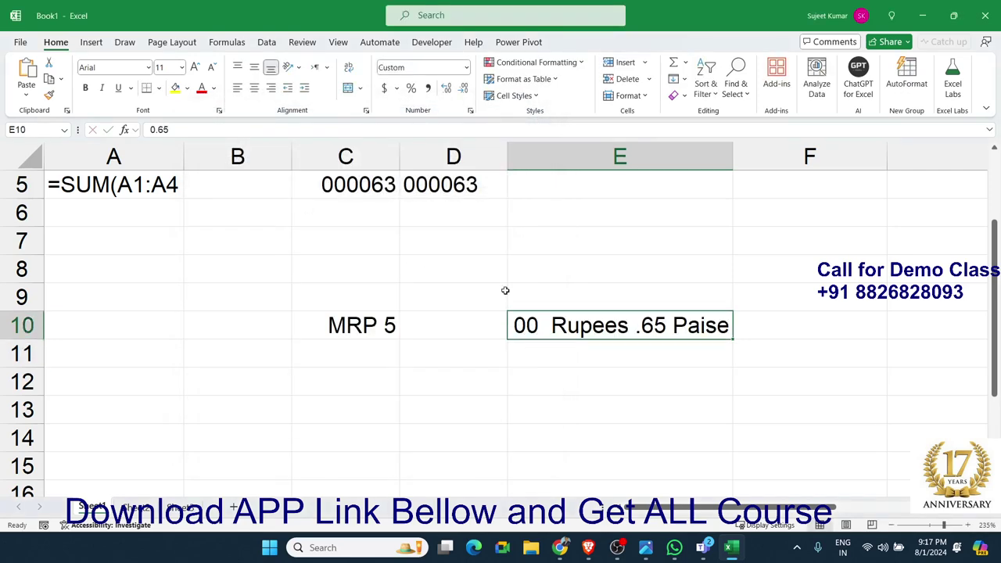
{"action": "left_click", "coordinate": [470, 112]}
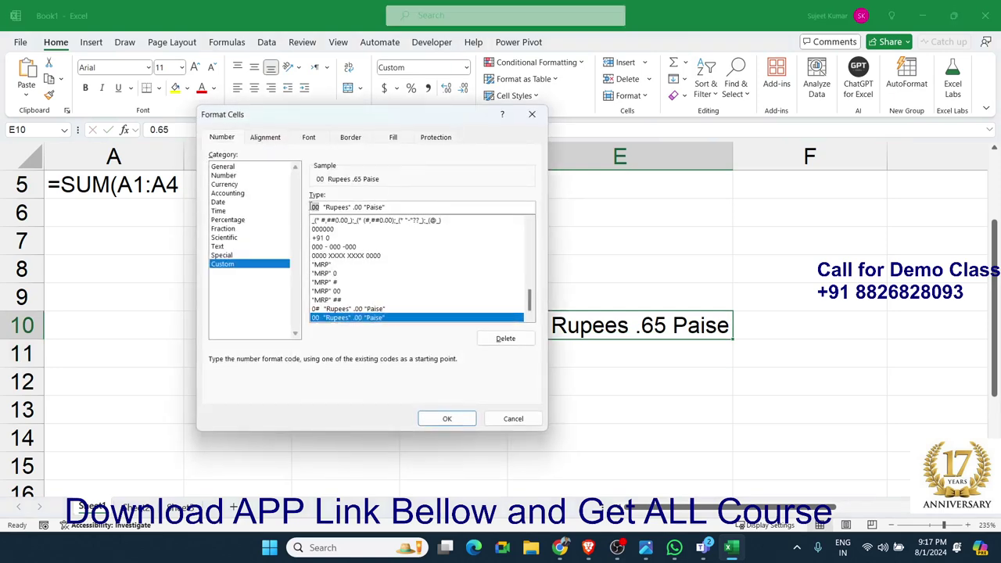
{"action": "key", "text": "Delete"}
{"action": "type", "text": "##"}
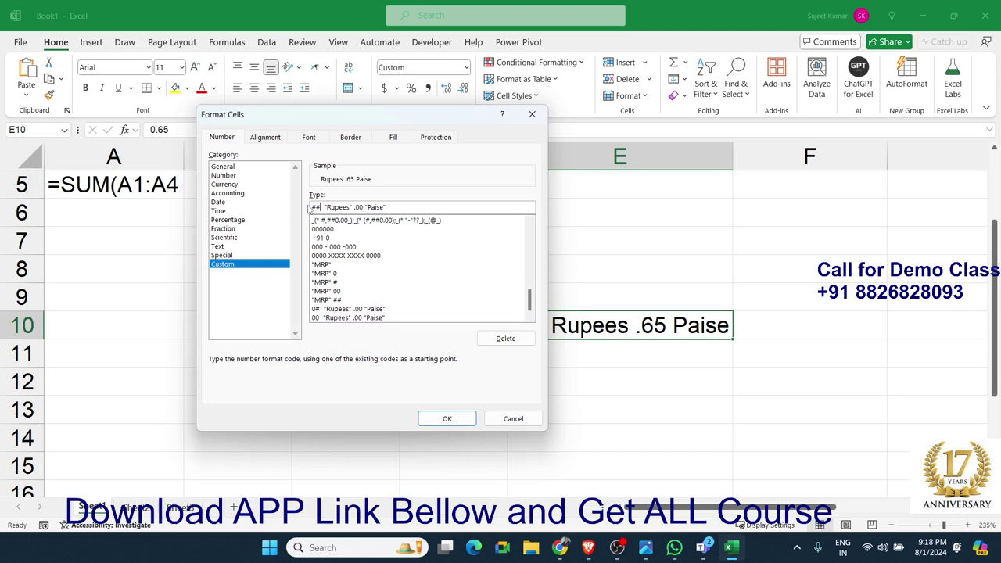
{"action": "key", "text": "Return"}
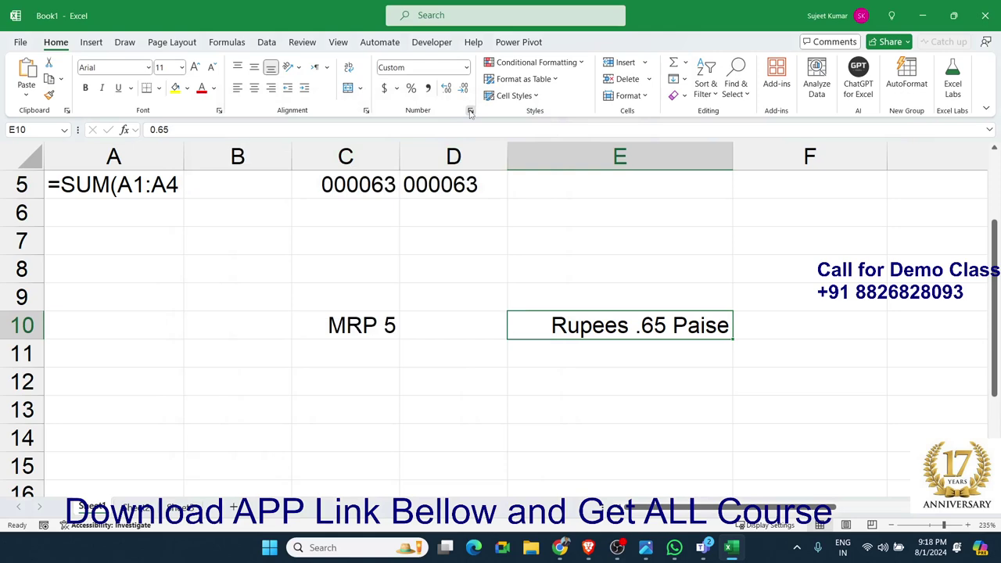
{"action": "left_click", "coordinate": [470, 112]}
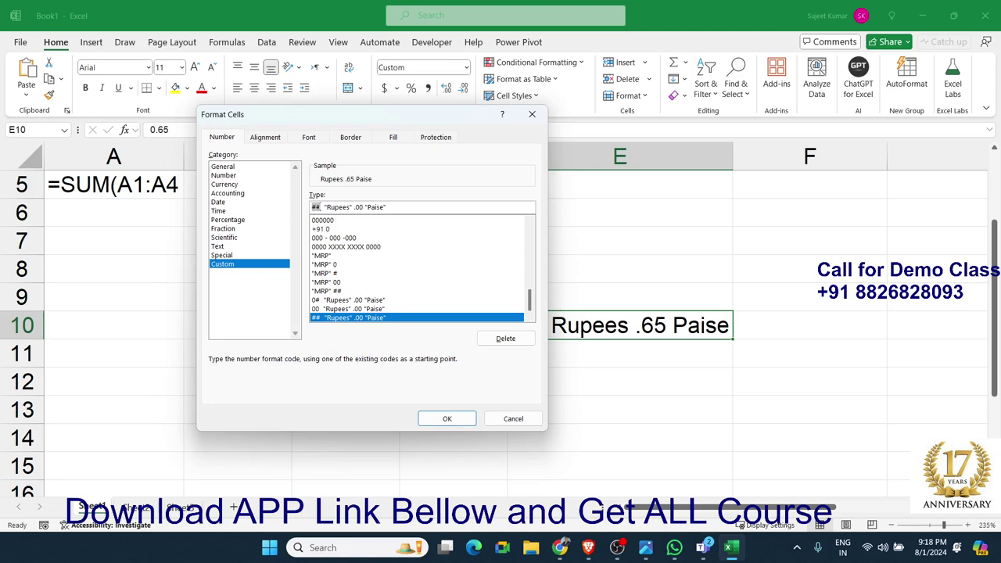
{"action": "type", "text": "0"}
{"action": "key", "text": "Return"}
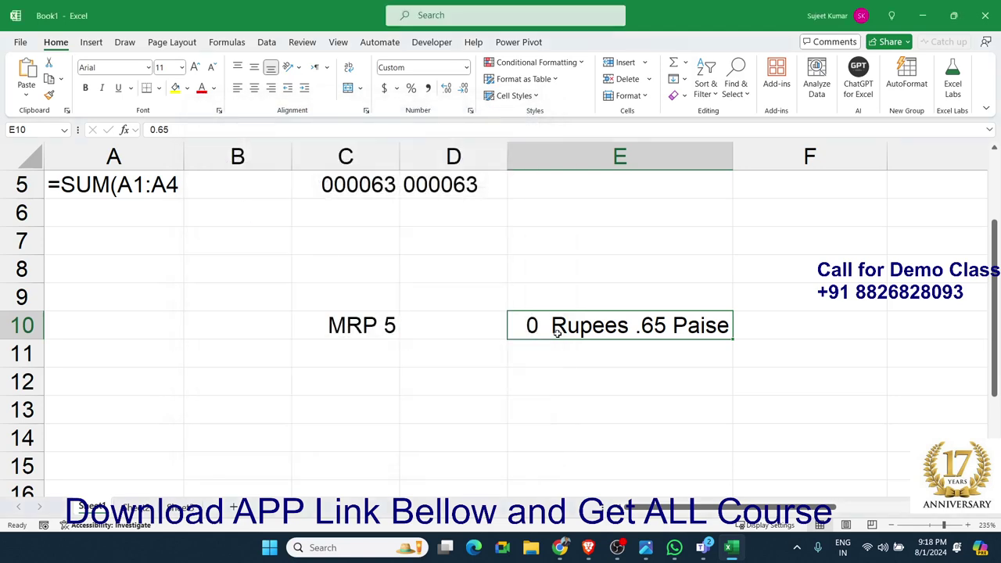
Step: Enter 5.36 in E10 and apply the 0# "Rupees" .00 "Paise" format
{"action": "type", "text": "56"}
{"action": "key", "text": "BackSpace"}
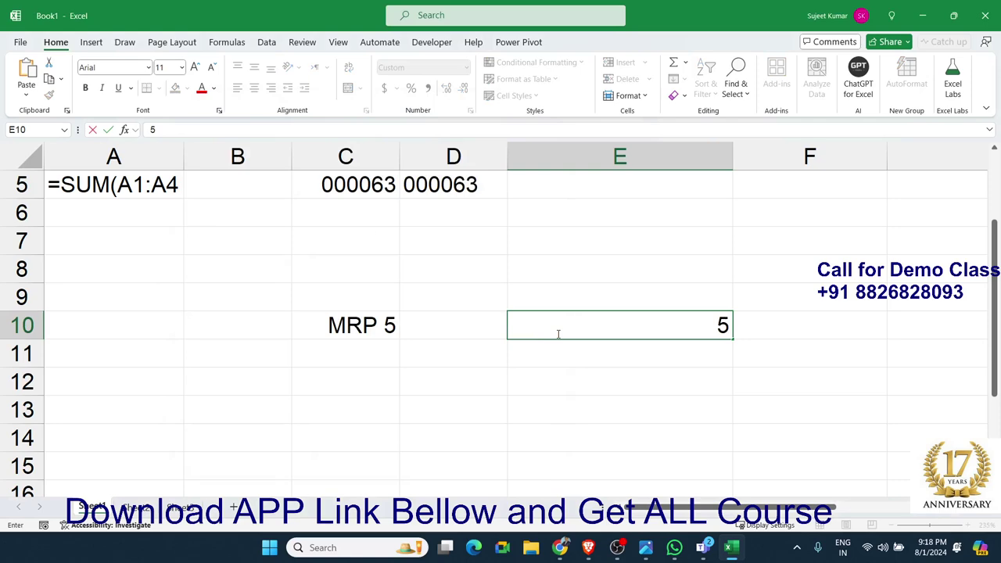
{"action": "type", "text": ".36"}
{"action": "key", "text": "Return"}
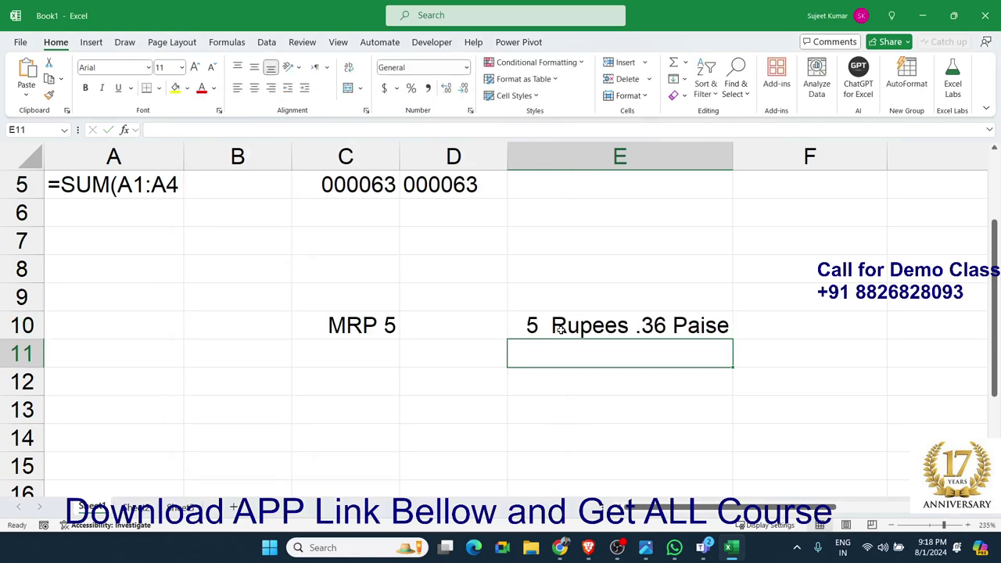
{"action": "left_click", "coordinate": [560, 329]}
{"action": "left_click", "coordinate": [470, 110]}
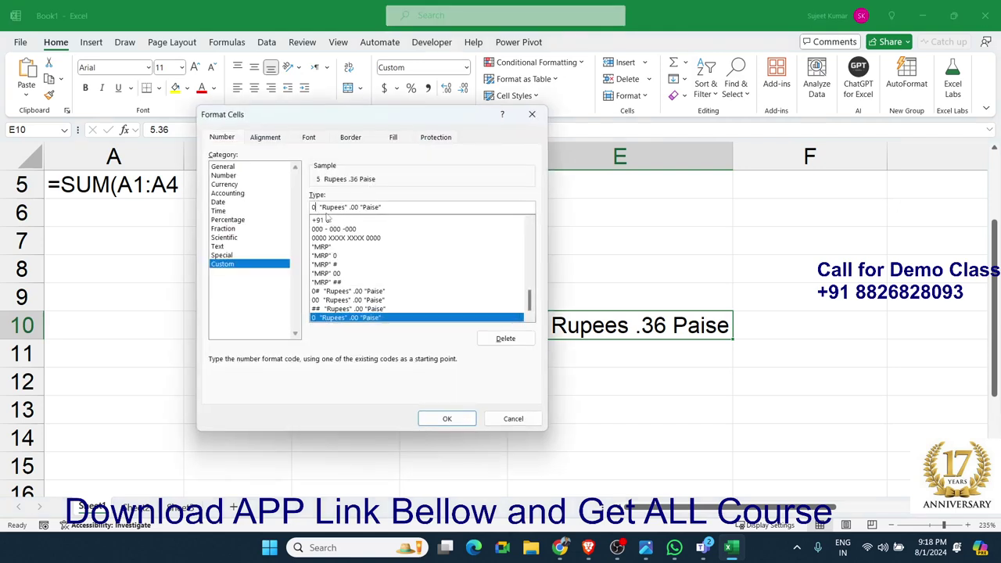
{"action": "type", "text": "#"}
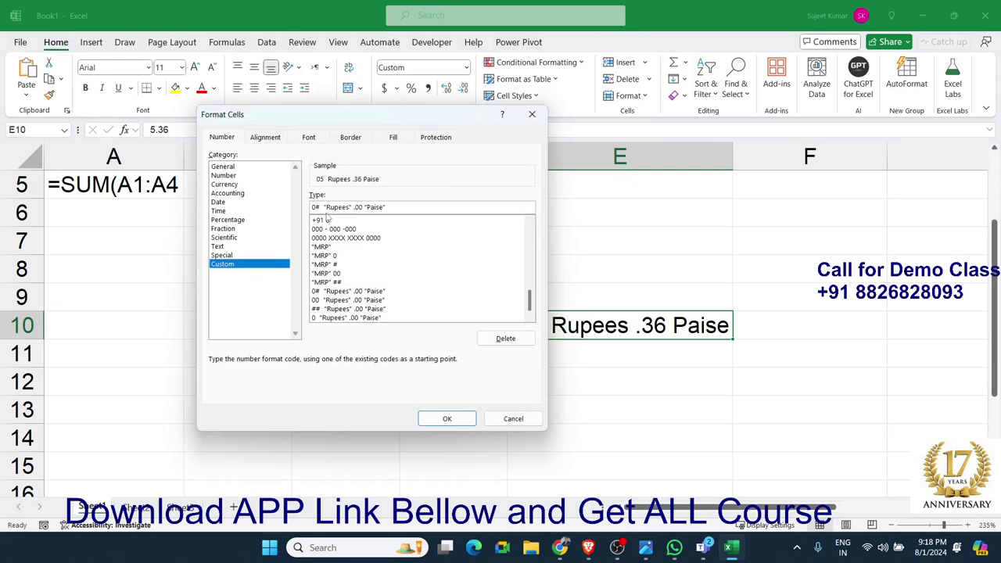
{"action": "key", "text": "Return"}
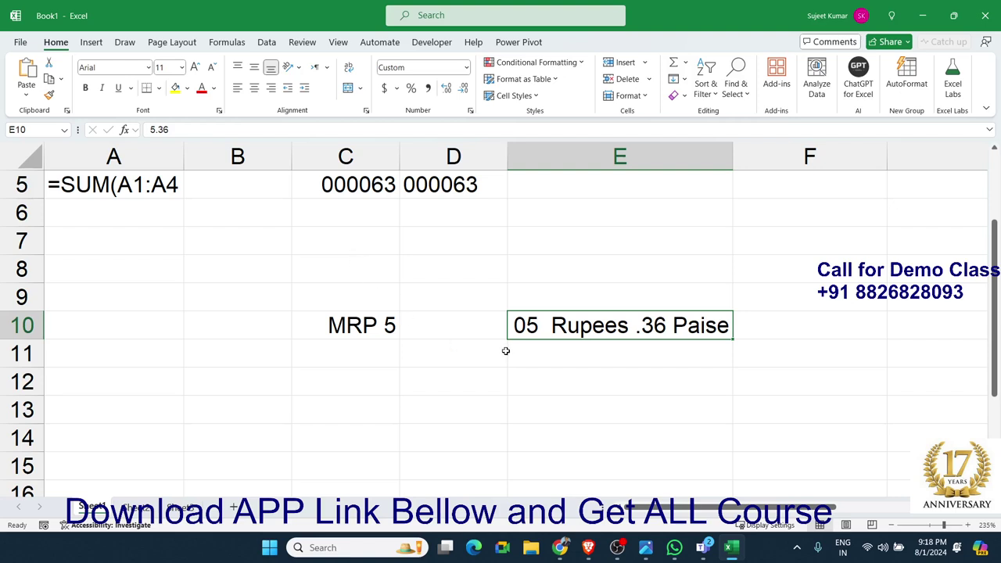
Step: Enter 25000 in cell B15
{"action": "left_click", "coordinate": [375, 324]}
{"action": "scroll", "coordinate": [371, 323], "scroll_direction": "down", "scroll_amount": 2}
{"action": "scroll", "coordinate": [313, 298], "scroll_direction": "down", "scroll_amount": 2}
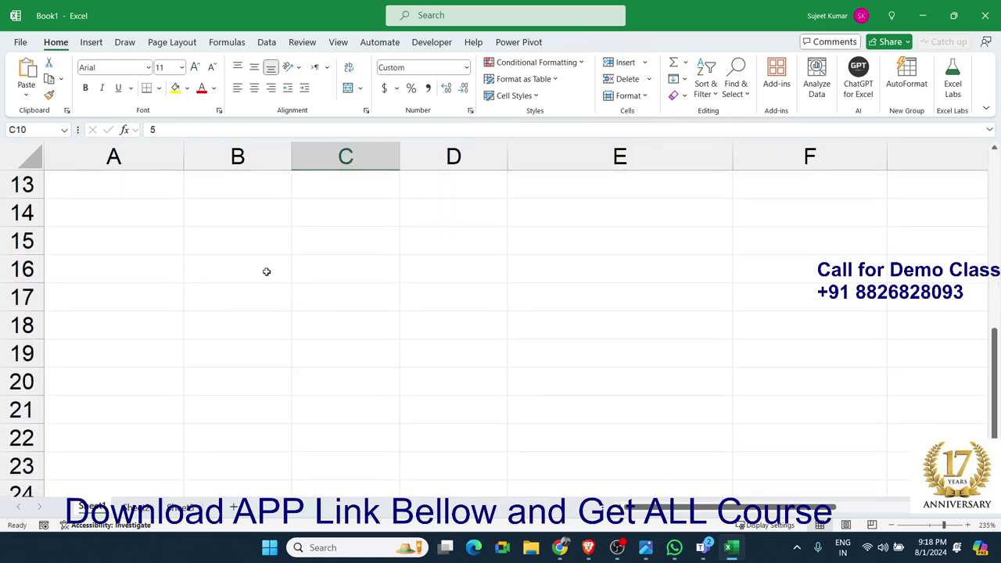
{"action": "left_click", "coordinate": [225, 237]}
{"action": "type", "text": "25"}
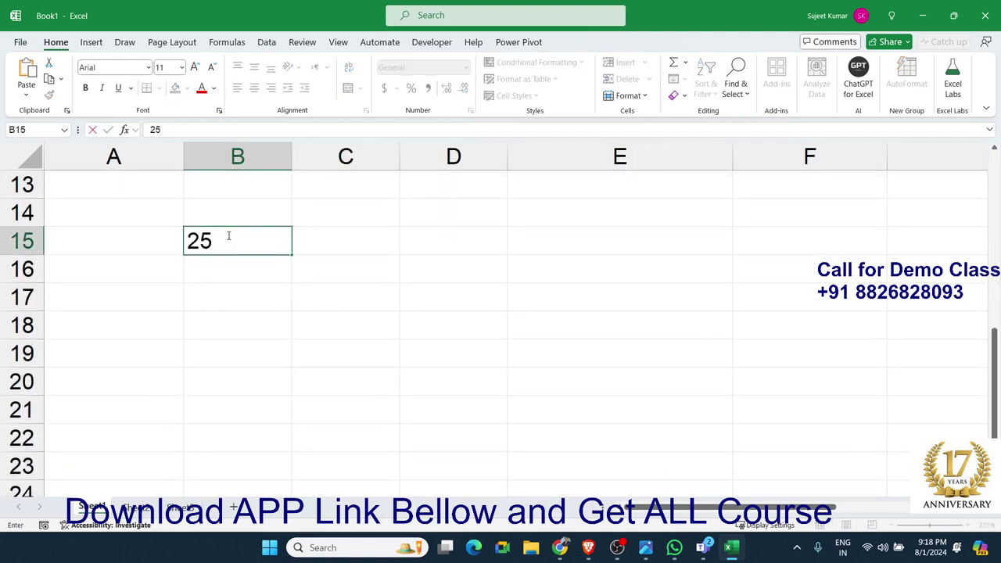
{"action": "type", "text": "00"}
{"action": "type", "text": "0"}
{"action": "key", "text": "Return"}
Step: Give B15 the custom format #, "K" so it displays 25 K
{"action": "left_click", "coordinate": [227, 236]}
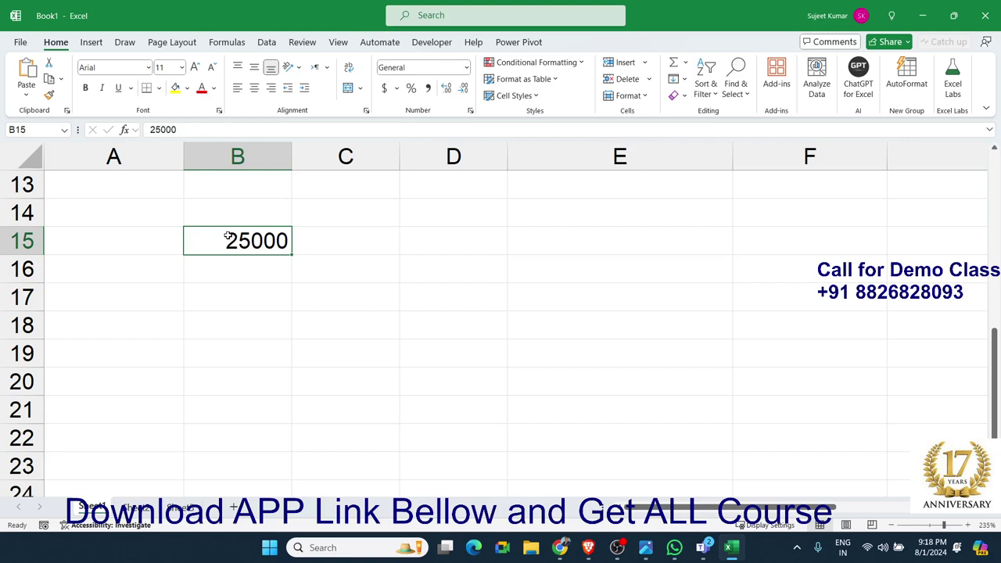
{"action": "key", "text": "ctrl+1"}
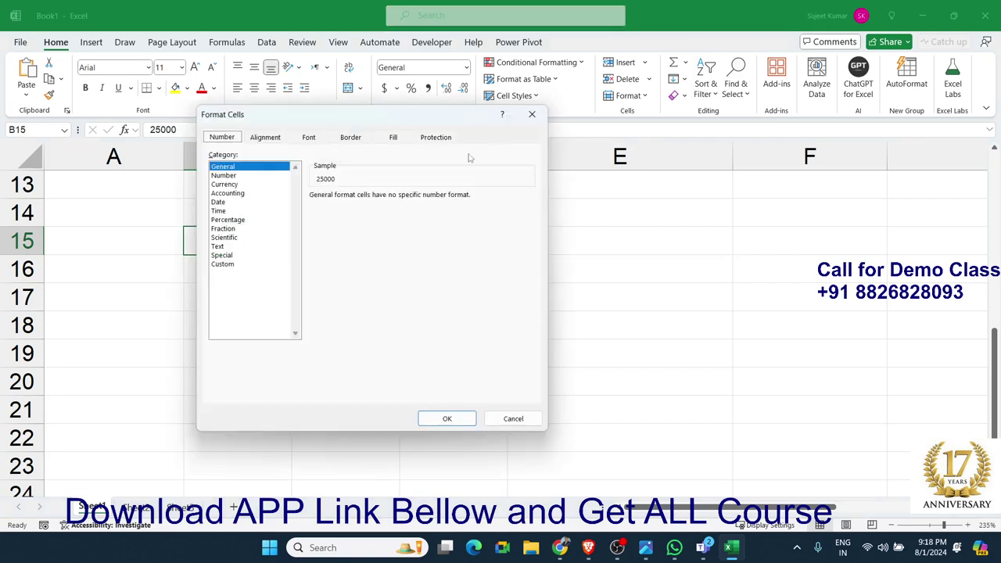
{"action": "left_click", "coordinate": [233, 264]}
{"action": "double_click", "coordinate": [337, 207]}
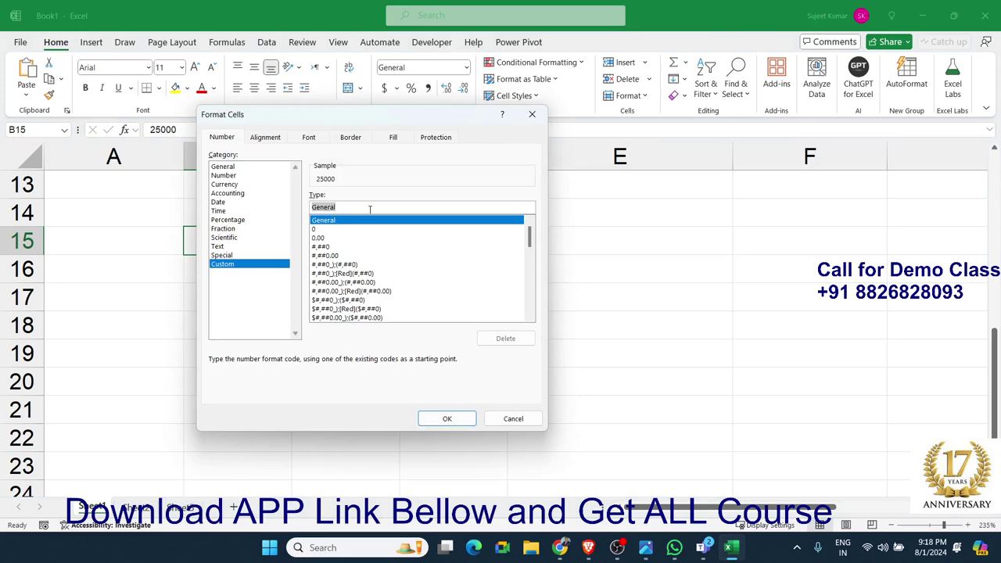
{"action": "type", "text": "#"}
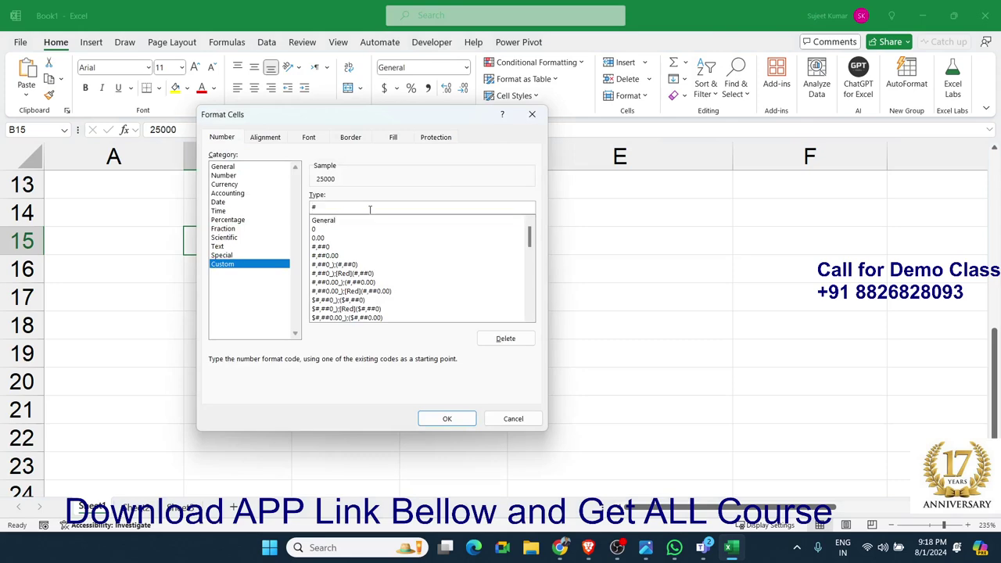
{"action": "type", "text": ","}
{"action": "type", "text": "#"}
{"action": "type", "text": "##"}
{"action": "key", "text": "BackSpace"}
{"action": "key", "text": "BackSpace"}
{"action": "key", "text": "BackSpace"}
{"action": "key", "text": "alt+Tab"}
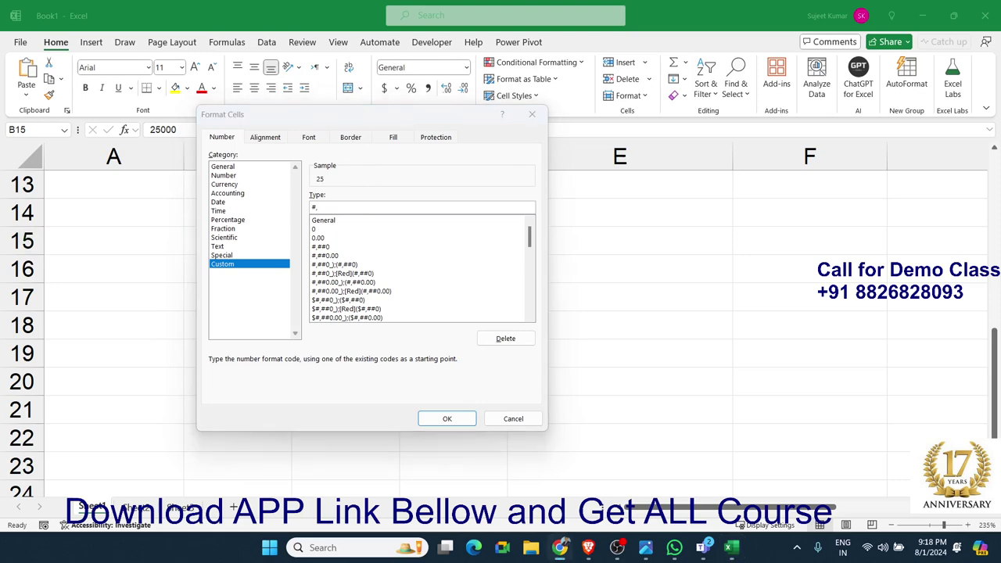
{"action": "left_click", "coordinate": [451, 206]}
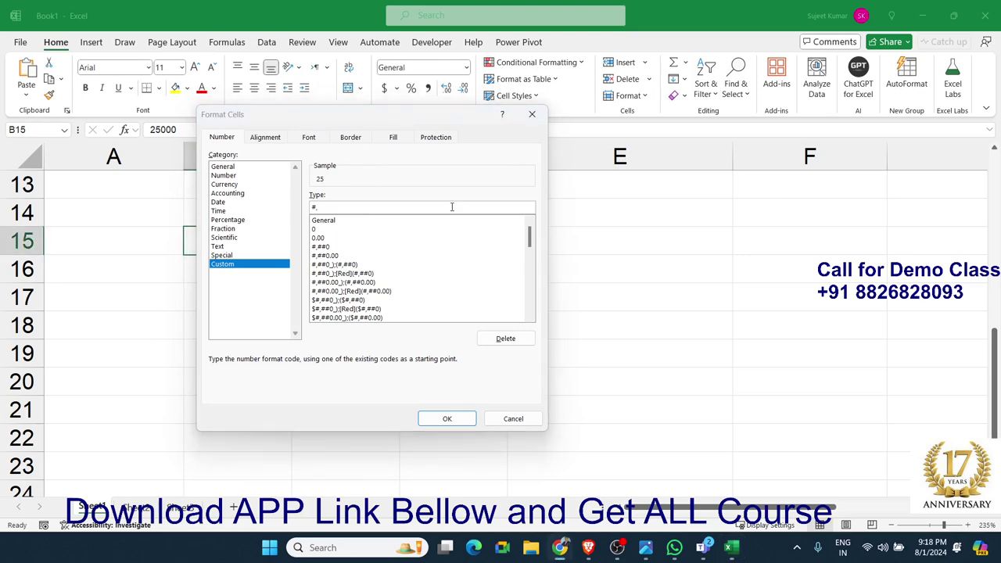
{"action": "type", "text": "\"K"}
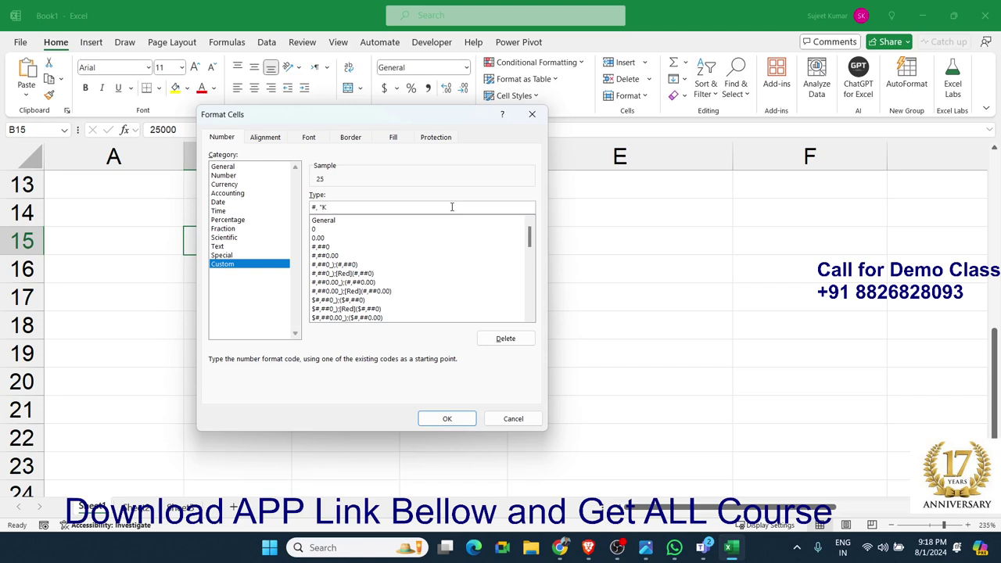
{"action": "key", "text": "Return"}
{"action": "key", "text": "Right"}
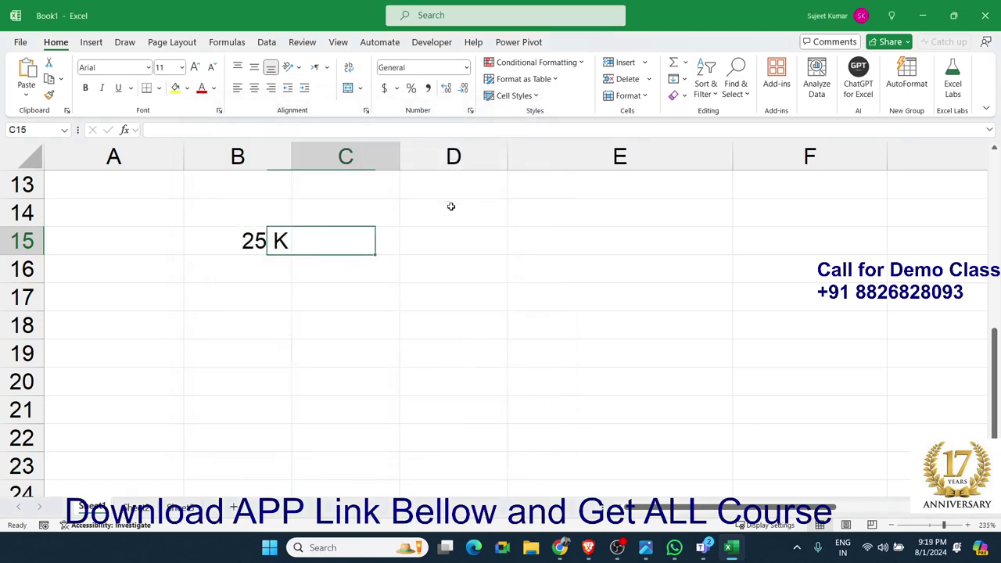
Step: Enter 2131012 in C15 with the custom format 0.00,, "M" to show 2.13 M
{"action": "type", "text": "2131012"}
{"action": "key", "text": "Return"}
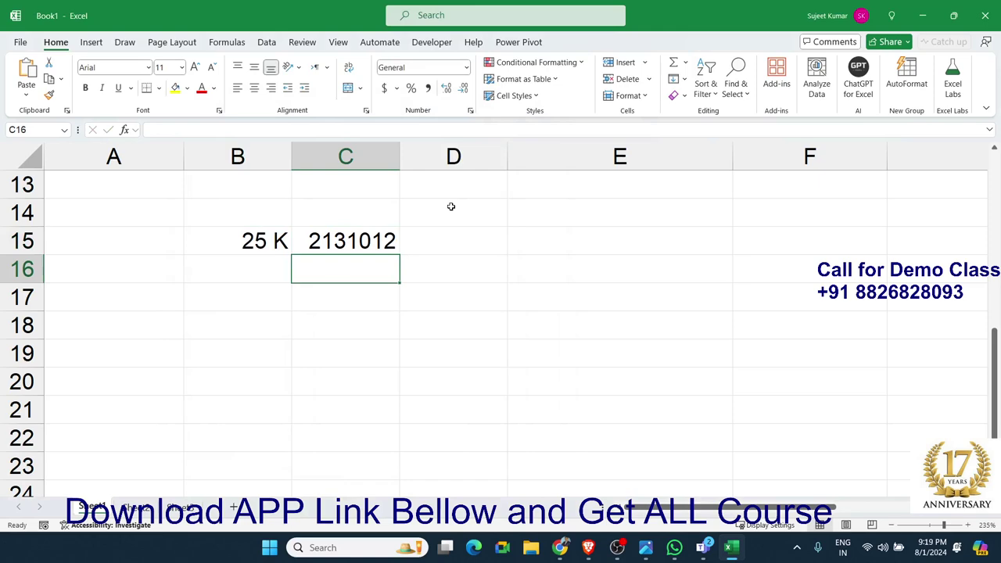
{"action": "key", "text": "Up"}
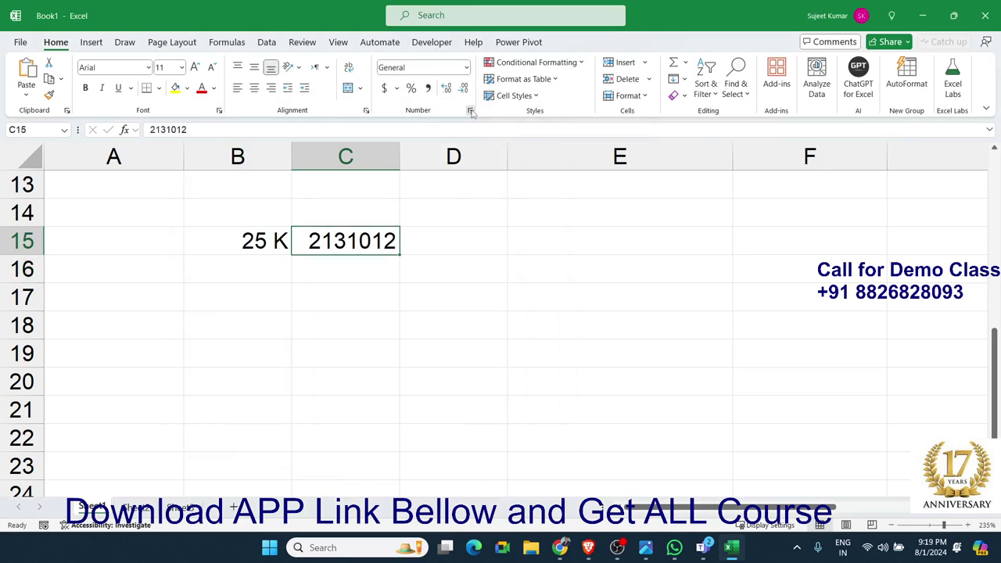
{"action": "left_click", "coordinate": [470, 111]}
{"action": "left_click", "coordinate": [221, 255]}
{"action": "left_click", "coordinate": [222, 264]}
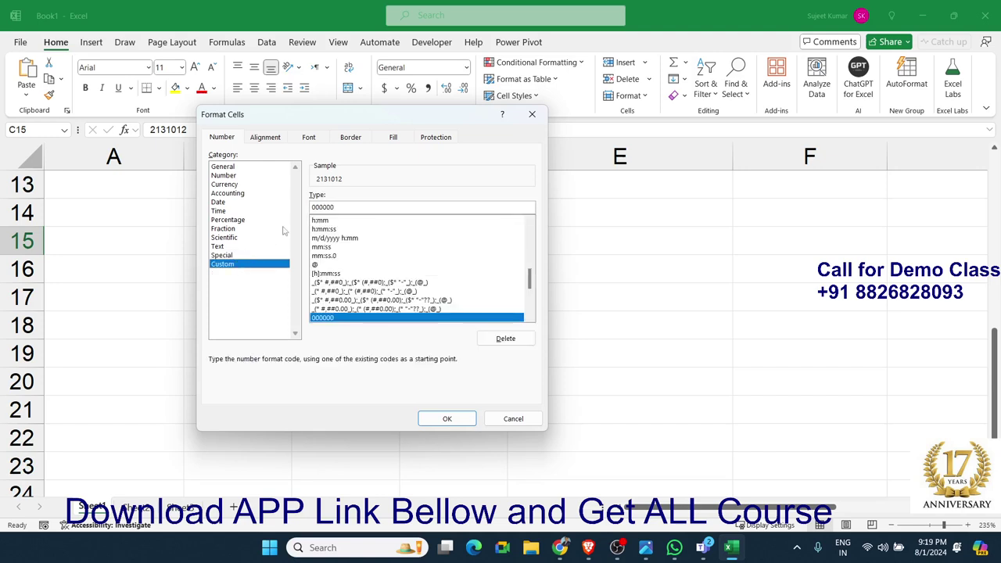
{"action": "double_click", "coordinate": [321, 207]}
{"action": "type", "text": "0.00"}
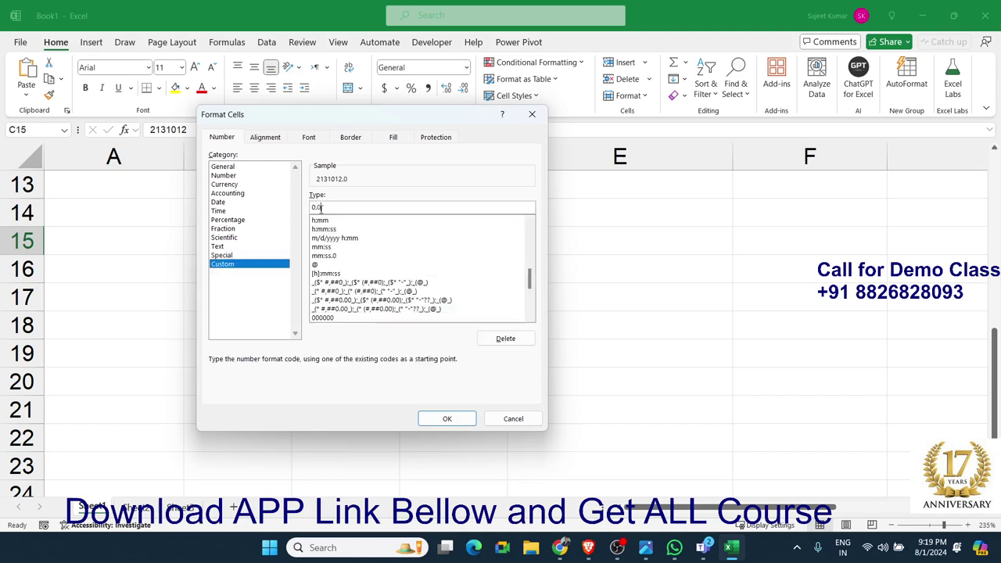
{"action": "type", "text": ",,"}
{"action": "type", "text": " \"M\""}
{"action": "key", "text": "Return"}
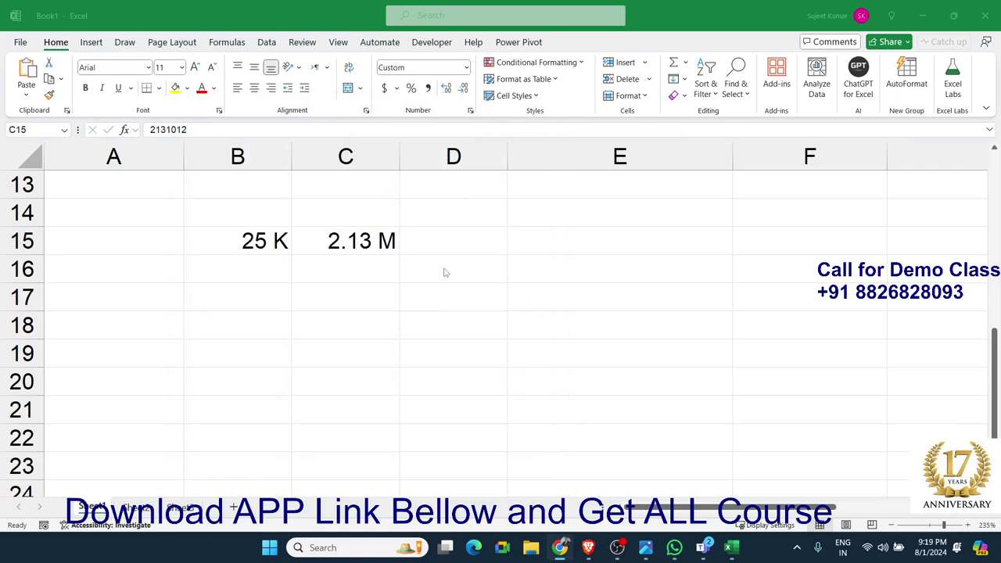
Step: Reopen C15's format code and select its 0.00 part
{"action": "left_click", "coordinate": [381, 255]}
{"action": "left_click", "coordinate": [470, 111]}
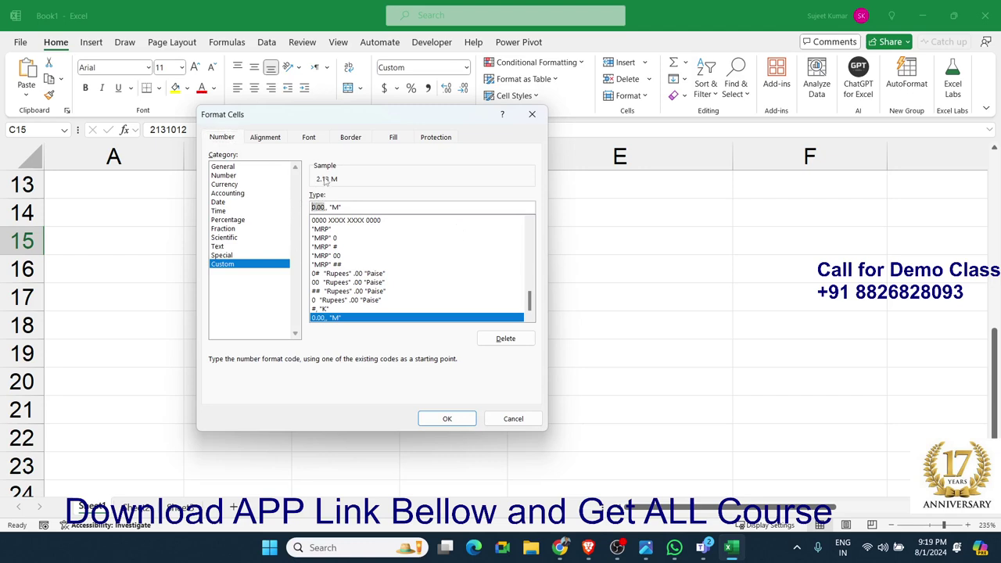
{"action": "left_click_drag", "start_coordinate": [311, 207], "coordinate": [326, 207]}
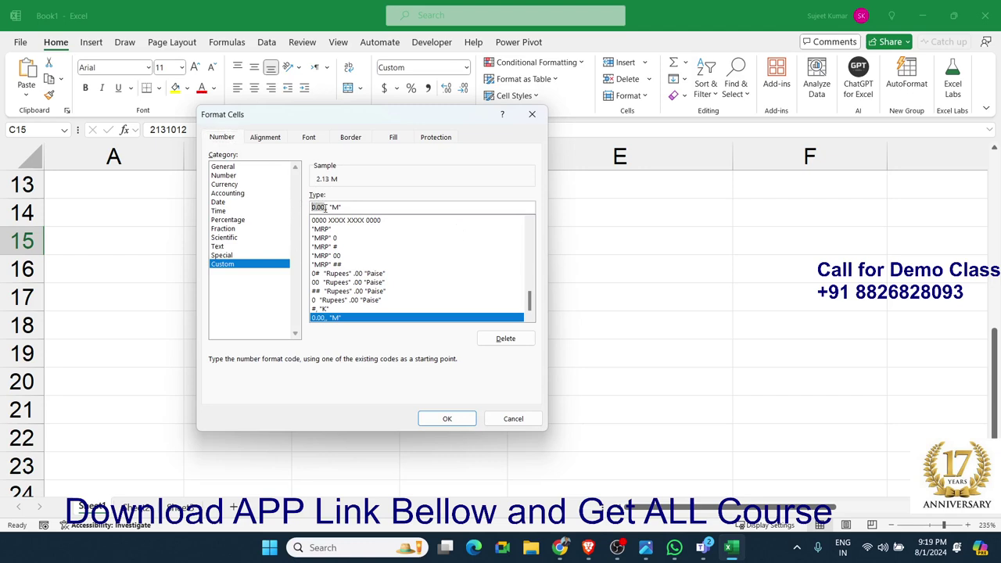
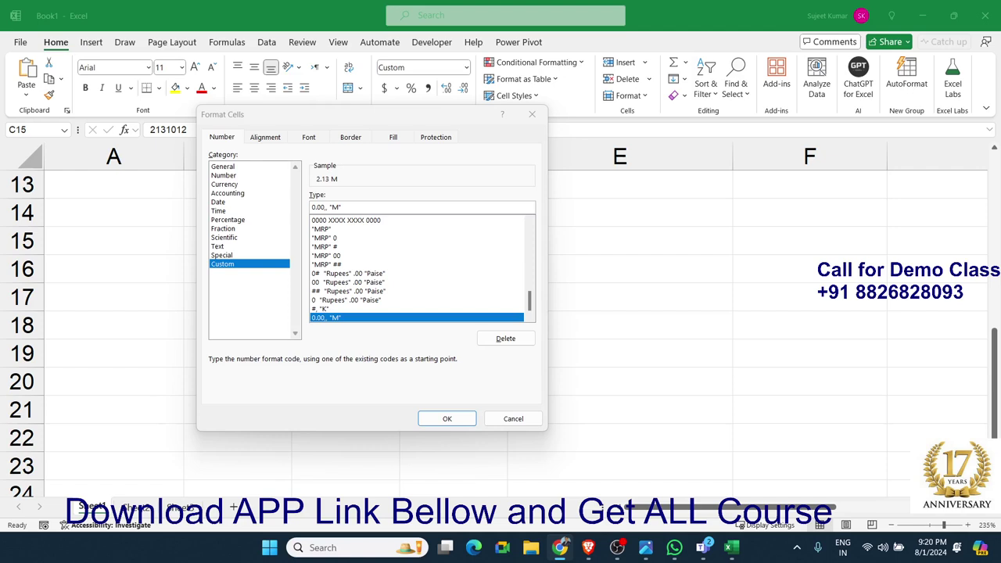
{"action": "left_click", "coordinate": [503, 418]}
{"action": "left_click", "coordinate": [219, 287]}
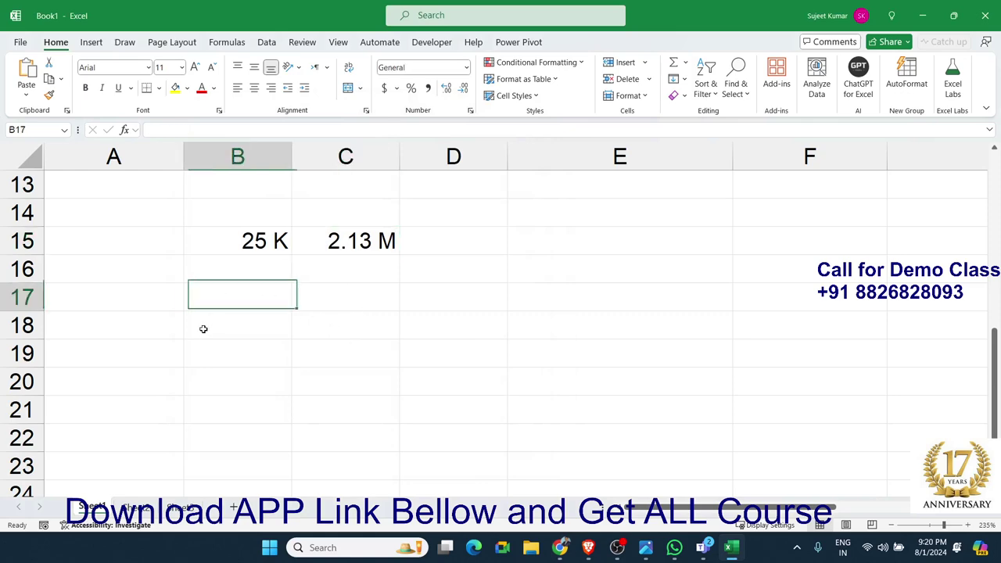
{"action": "double_click", "coordinate": [207, 331]}
{"action": "type", "text": "3.213230"}
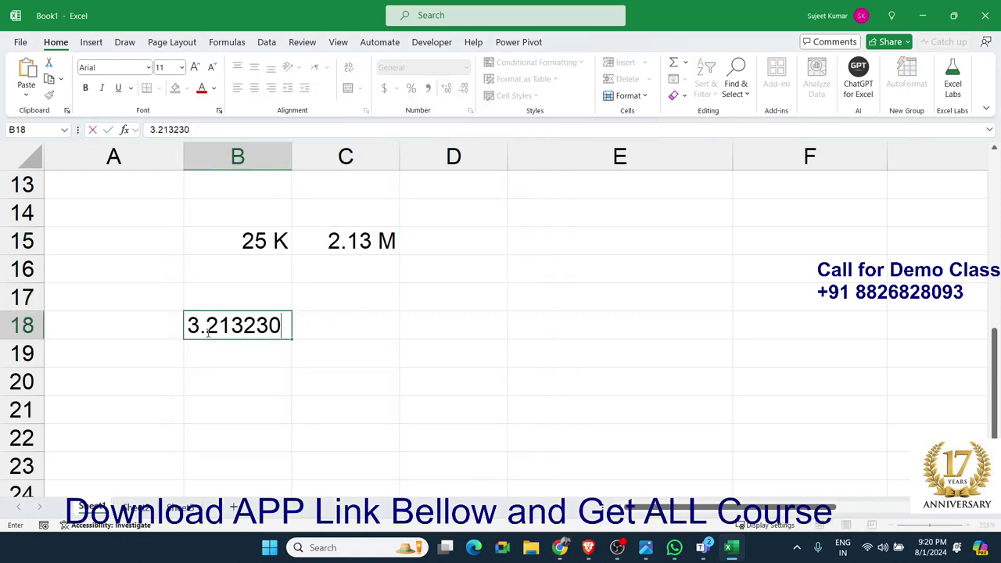
{"action": "key", "text": "Escape"}
{"action": "type", "text": "35456132156"}
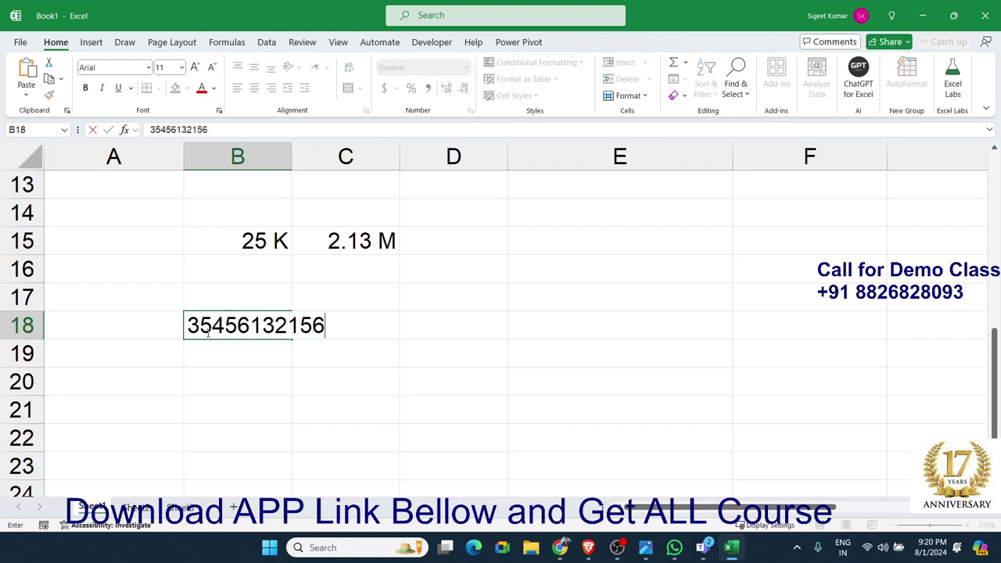
{"action": "key", "text": "Return"}
{"action": "key", "text": "Up"}
{"action": "key", "text": "Right"}
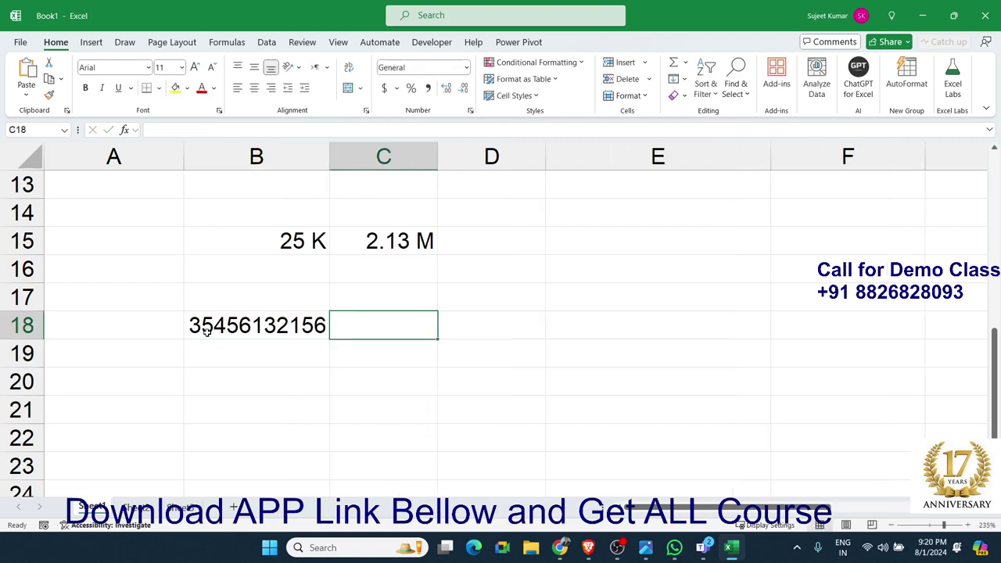
{"action": "type", "text": "56453135465"}
{"action": "key", "text": "Return"}
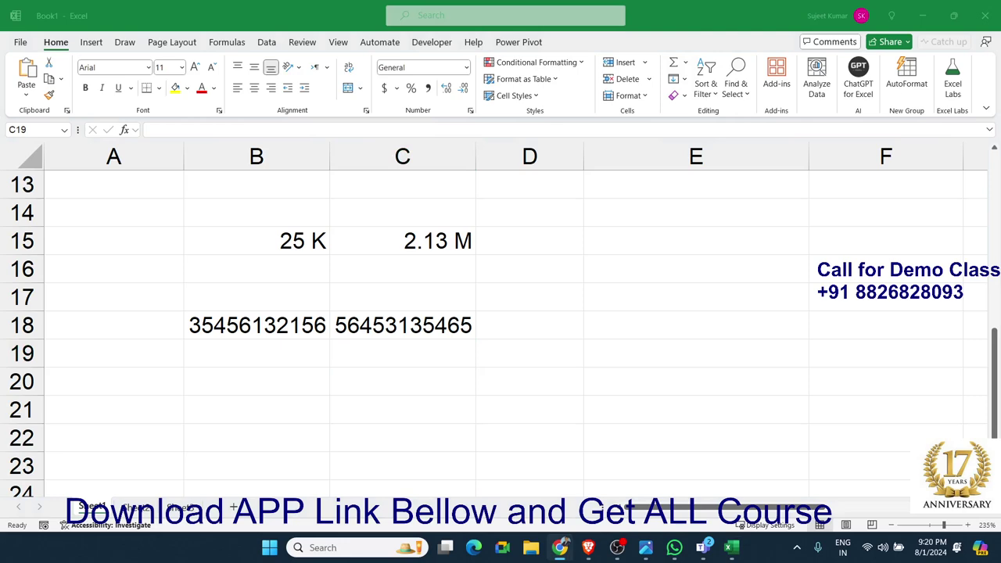
Step: Apply the custom format 0.00,, "TR" to B18:C18, showing 35.46 TR and 56.45 TR
{"action": "left_click", "coordinate": [400, 328]}
{"action": "left_click_drag", "start_coordinate": [399, 325], "coordinate": [310, 325]}
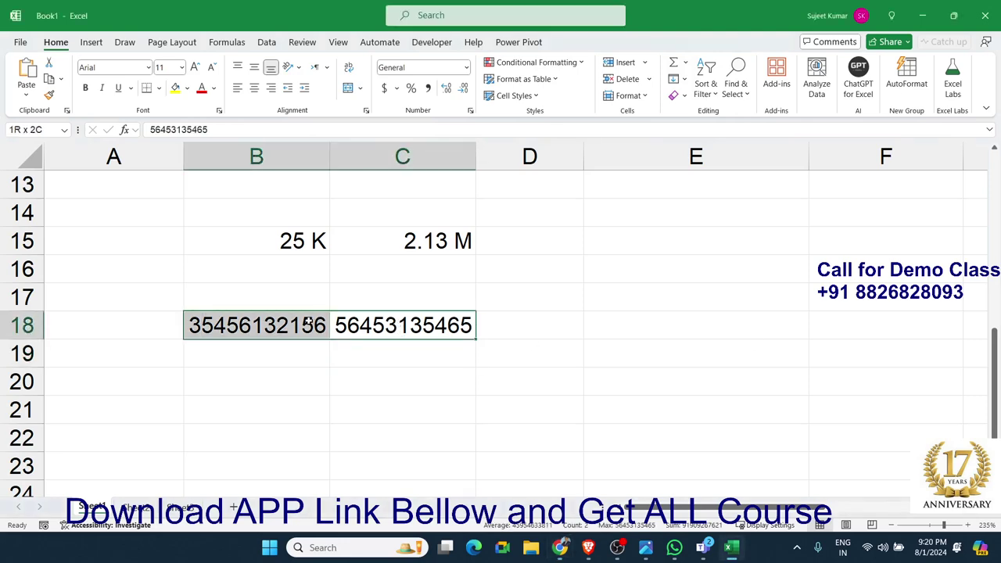
{"action": "left_click", "coordinate": [470, 110]}
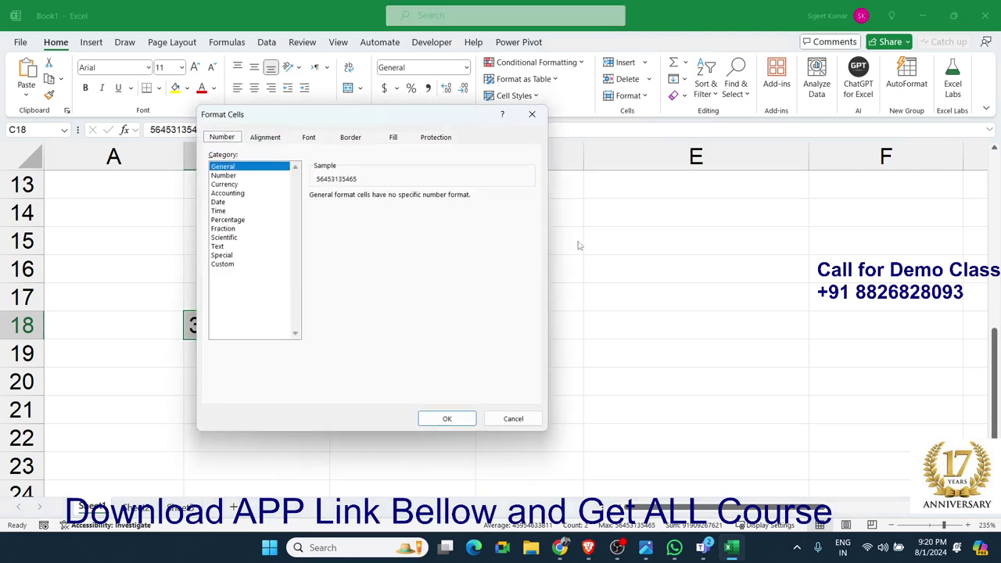
{"action": "left_click", "coordinate": [232, 266]}
{"action": "left_click_drag", "start_coordinate": [325, 122], "coordinate": [576, 126]}
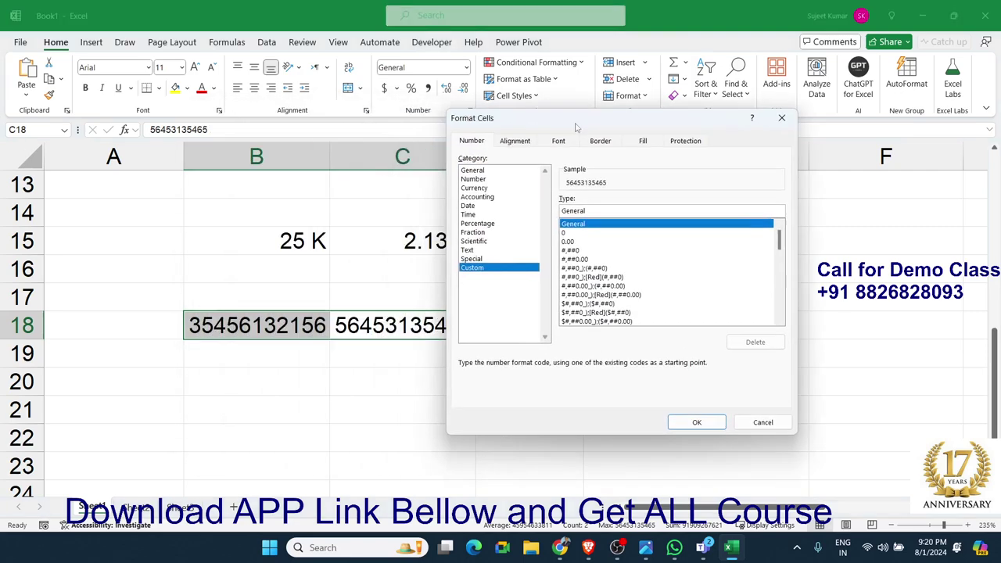
{"action": "key", "text": "Tab"}
{"action": "type", "text": "0."}
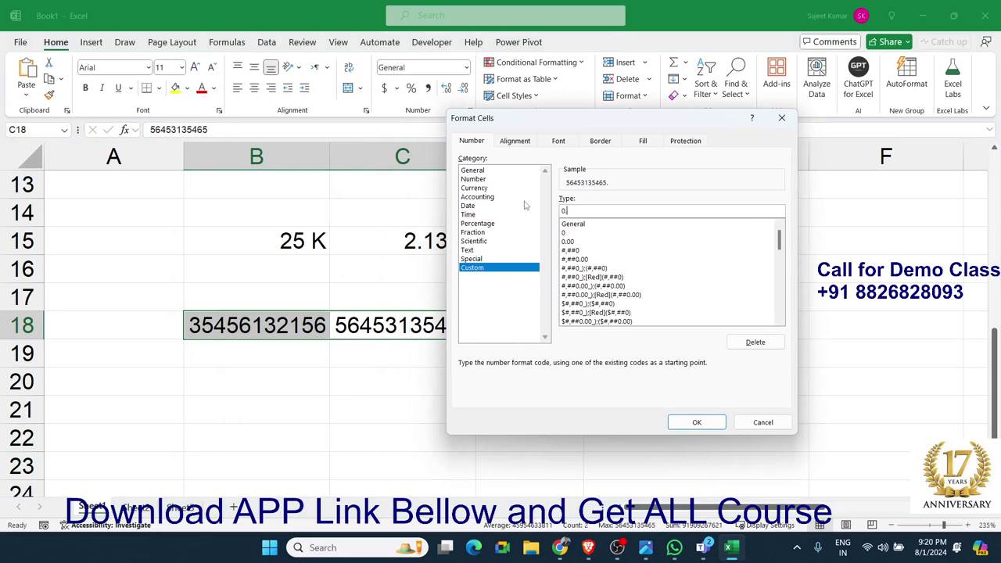
{"action": "type", "text": "00,"}
{"action": "type", "text": ", \""}
{"action": "type", "text": "TR\""}
{"action": "key", "text": "Return"}
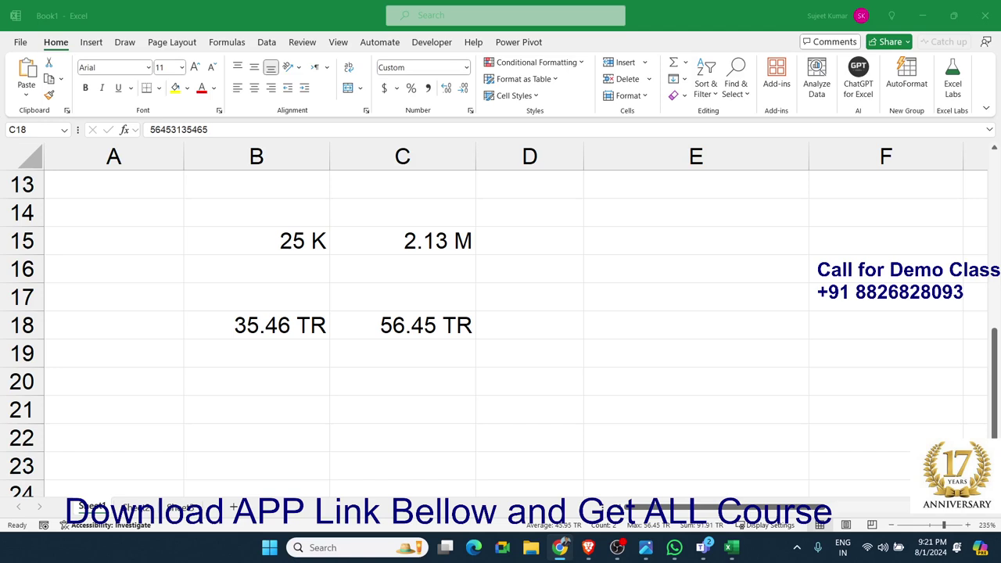
Step: Insert today's date, 8/1/2024, into cell B20
{"action": "left_click", "coordinate": [265, 388]}
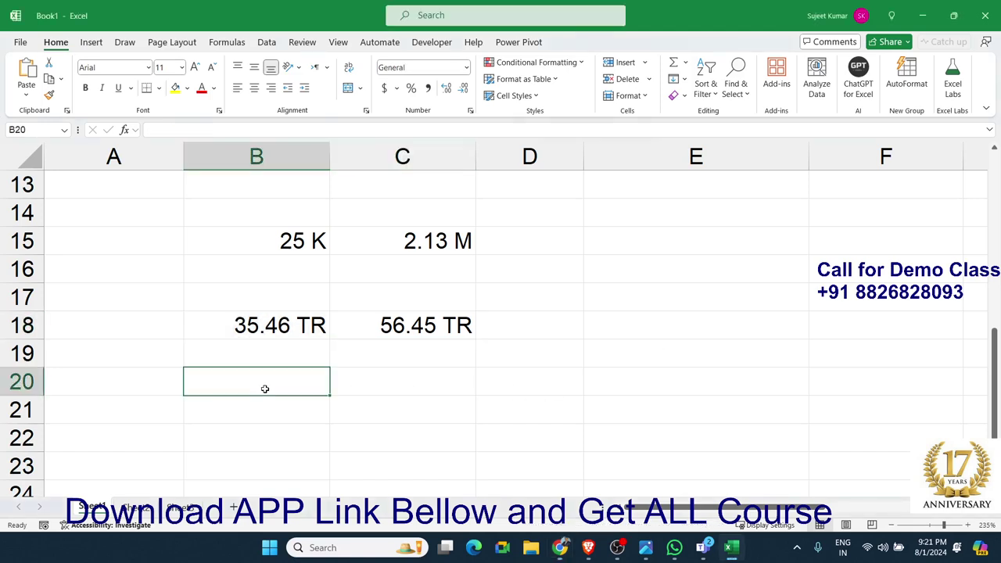
{"action": "double_click", "coordinate": [265, 389]}
{"action": "key", "text": "ctrl+semicolon"}
{"action": "key", "text": "Return"}
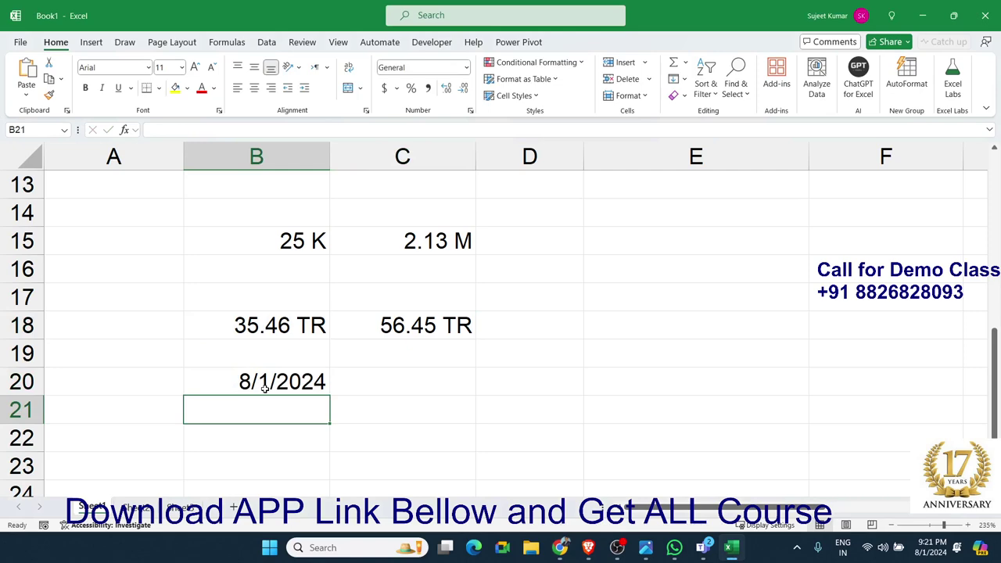
{"action": "left_click", "coordinate": [265, 387]}
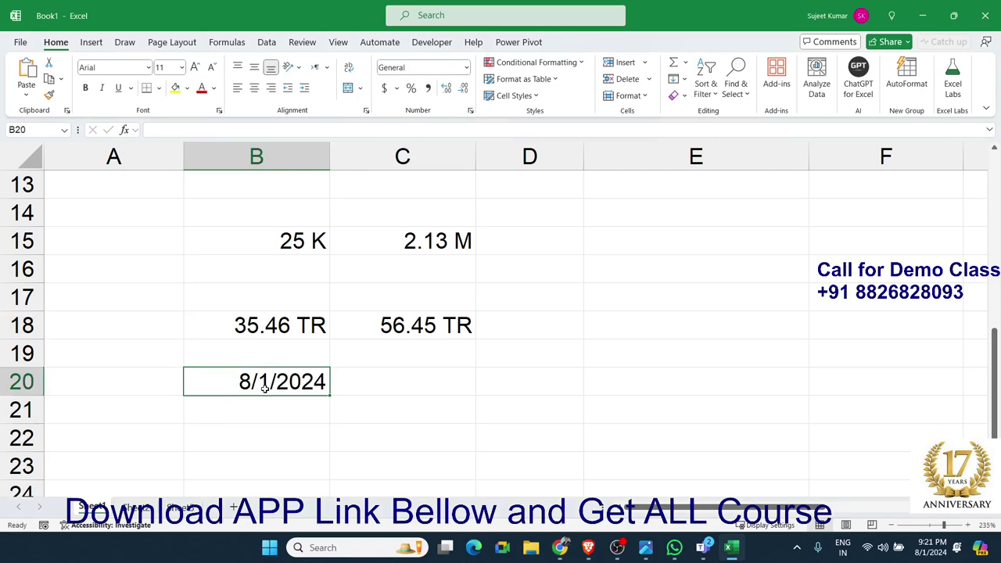
Step: Start a custom format for B20, replacing m/d/yyyy with the code d
{"action": "left_click", "coordinate": [471, 112]}
{"action": "left_click", "coordinate": [471, 267]}
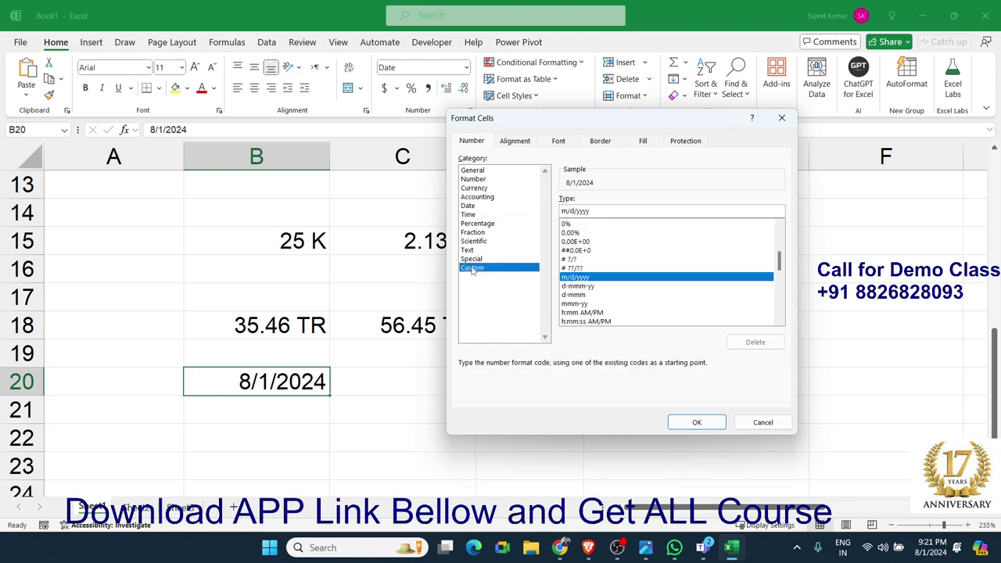
{"action": "left_click_drag", "start_coordinate": [598, 211], "coordinate": [533, 201]}
{"action": "type", "text": "d"}
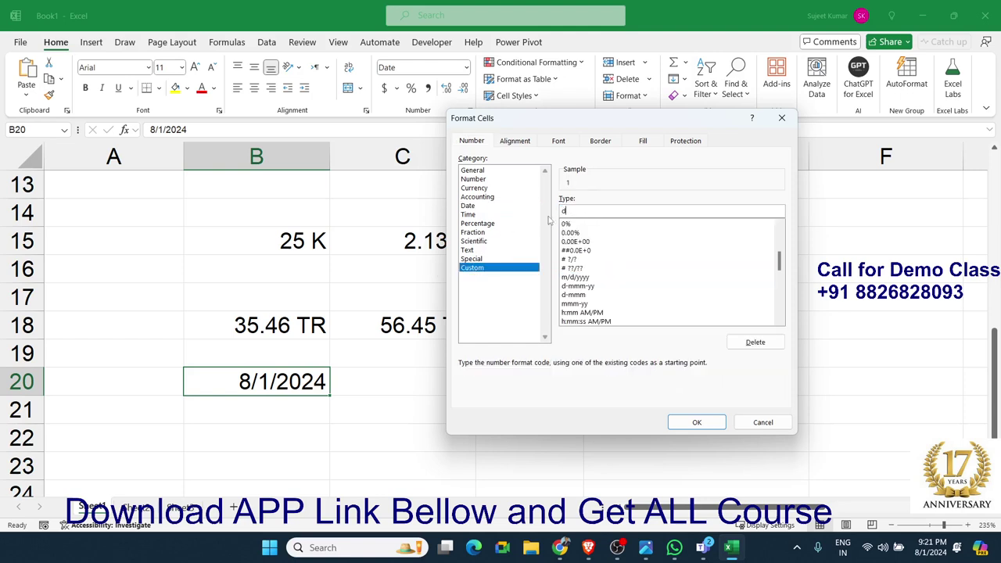
{"action": "left_click_drag", "start_coordinate": [547, 124], "coordinate": [453, 105]}
{"action": "left_click", "coordinate": [482, 166]}
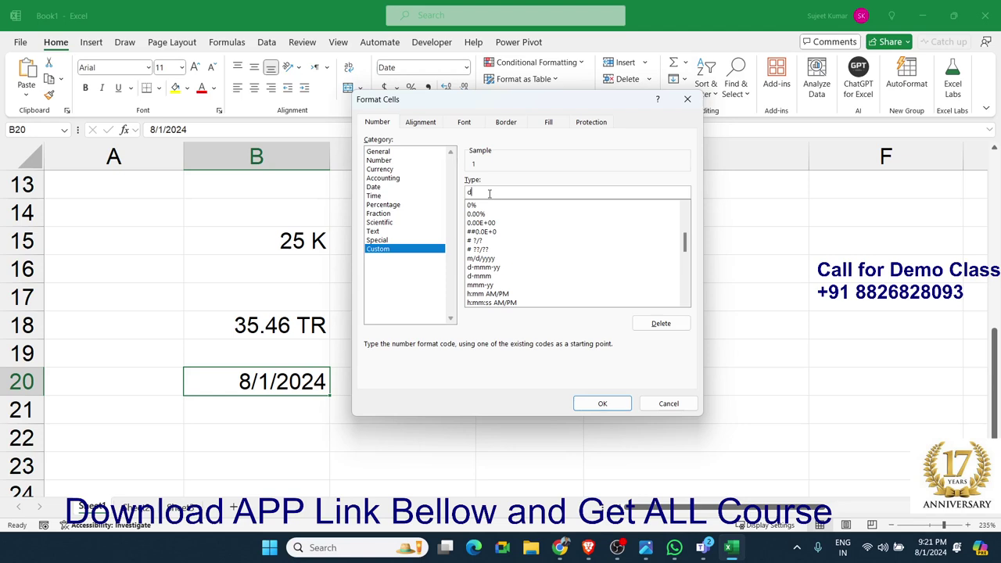
{"action": "type", "text": "d"}
{"action": "type", "text": "d"}
{"action": "type", "text": "d"}
{"action": "type", "text": "d"}
Step: Build the custom date code dddd -dd, mmmm / yyyy in the Type box
{"action": "key", "text": "BackSpace"}
{"action": "type", "text": "dd"}
{"action": "type", "text": ", "}
{"action": "type", "text": "y"}
{"action": "type", "text": "yy"}
{"action": "key", "text": "BackSpace"}
{"action": "key", "text": "BackSpace"}
{"action": "key", "text": "BackSpace"}
{"action": "type", "text": "m"}
{"action": "type", "text": "m"}
{"action": "type", "text": "d"}
{"action": "key", "text": "BackSpace"}
{"action": "type", "text": "m"}
{"action": "type", "text": "d"}
{"action": "key", "text": "BackSpace"}
{"action": "type", "text": "m "}
{"action": "type", "text": "/ "}
{"action": "type", "text": "yy"}
{"action": "type", "text": "yy"}
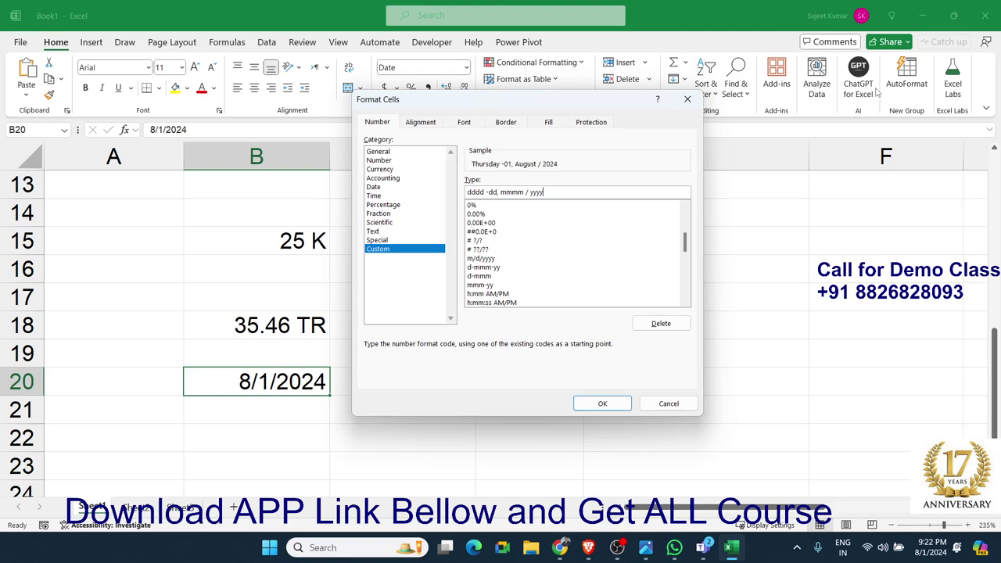
Step: Cancel the Format Cells dialog, leaving B20 displaying 8/1/2024
{"action": "key", "text": "alt+Tab"}
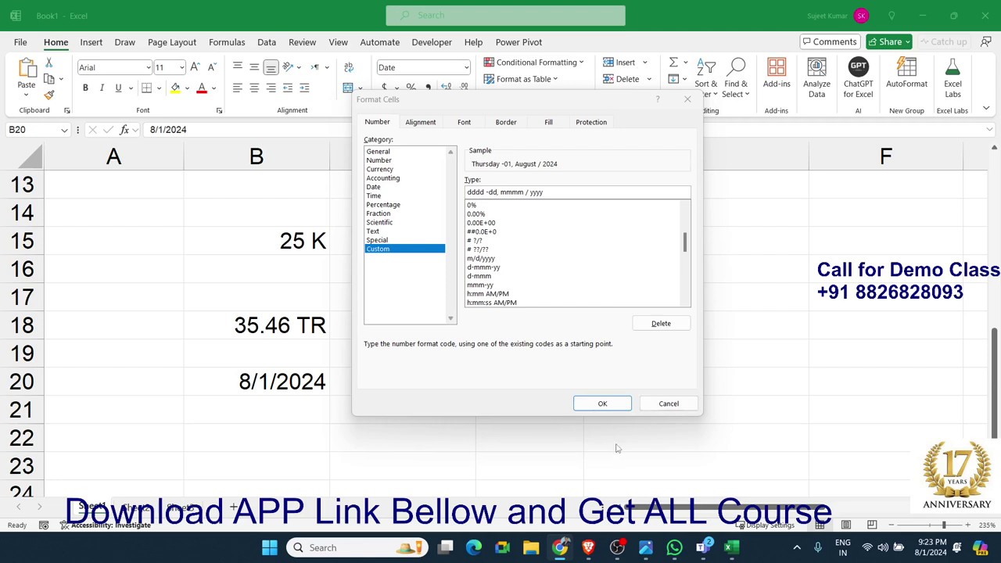
{"action": "left_click", "coordinate": [651, 410]}
{"action": "left_click", "coordinate": [652, 405]}
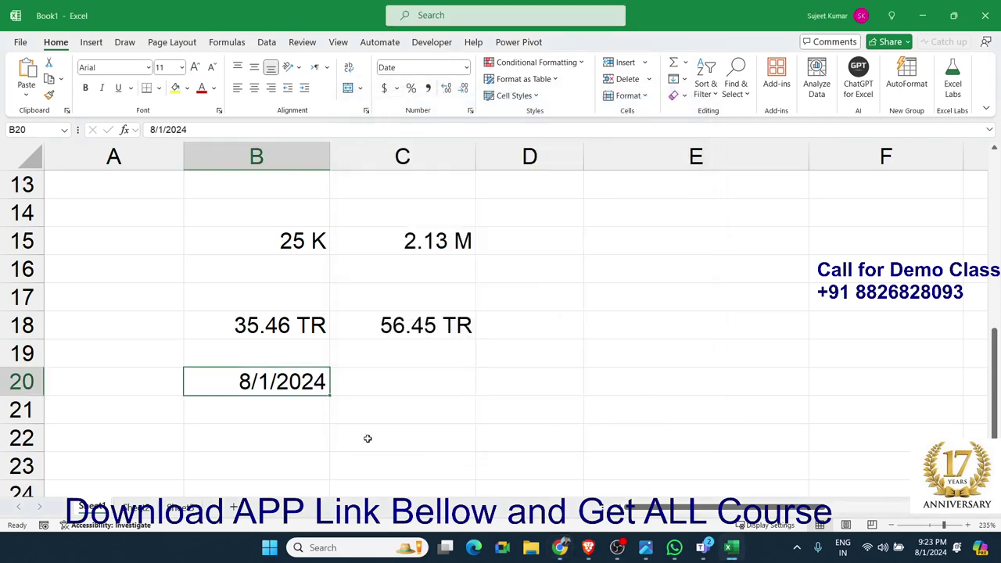
Step: Enter the time 10:00 AM in cell B24
{"action": "left_click", "coordinate": [344, 428]}
{"action": "scroll", "coordinate": [271, 340], "scroll_direction": "down", "scroll_amount": 3}
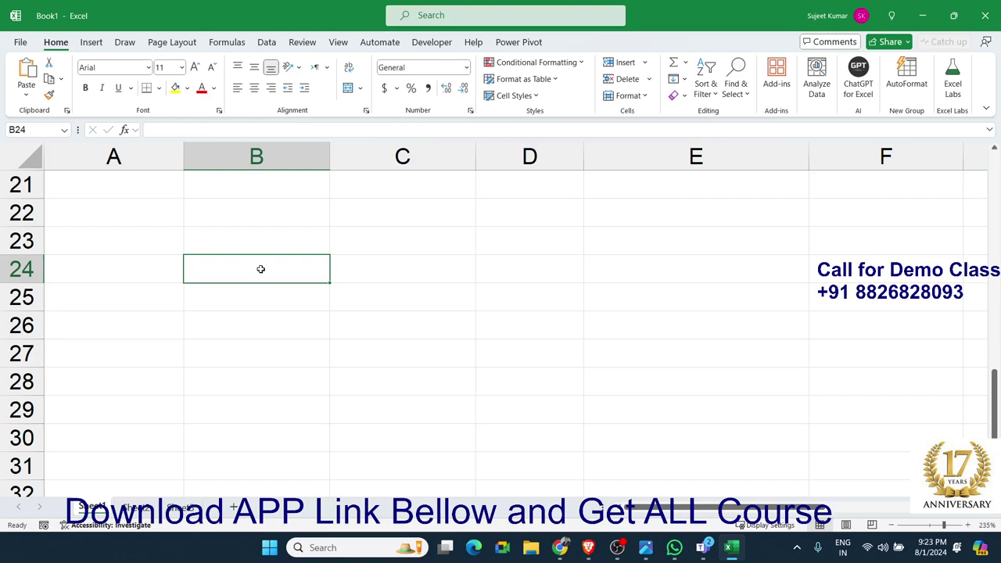
{"action": "type", "text": "10:00"}
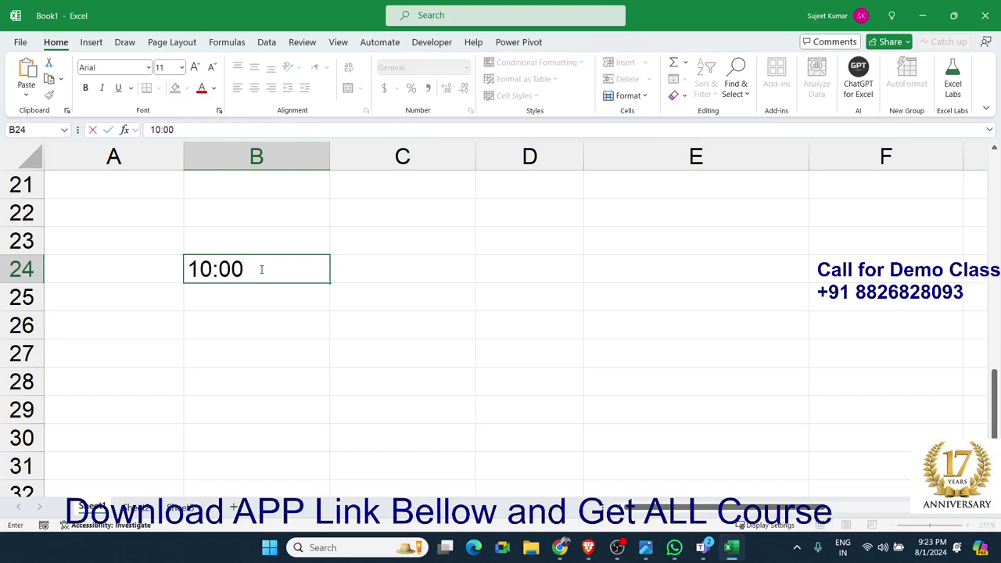
{"action": "type", "text": " AM"}
{"action": "key", "text": "Return"}
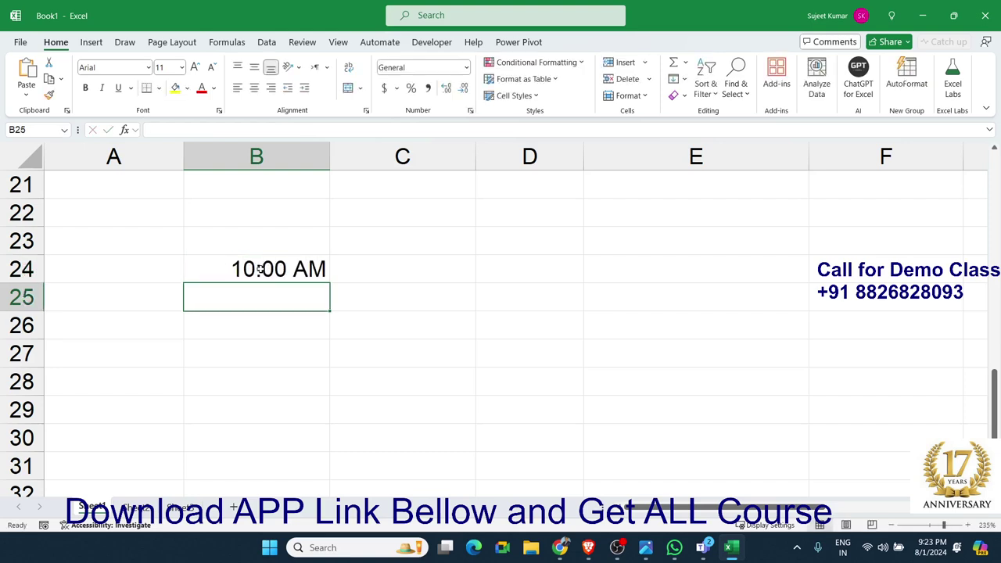
Step: Give B24 the custom format h:m:s AM/PM so it shows 10:0:0 AM
{"action": "left_click", "coordinate": [260, 269]}
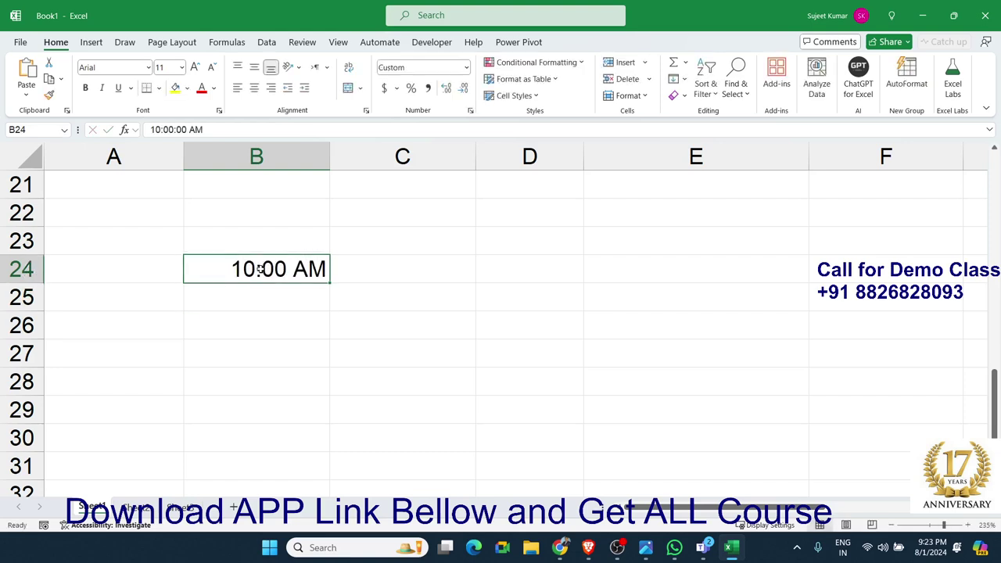
{"action": "left_click", "coordinate": [470, 112]}
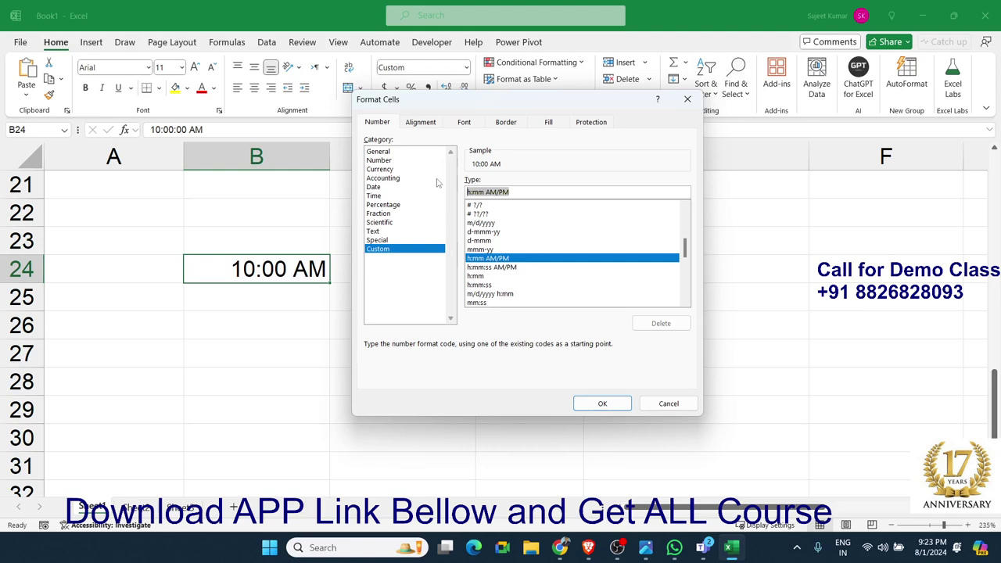
{"action": "type", "text": "h:"}
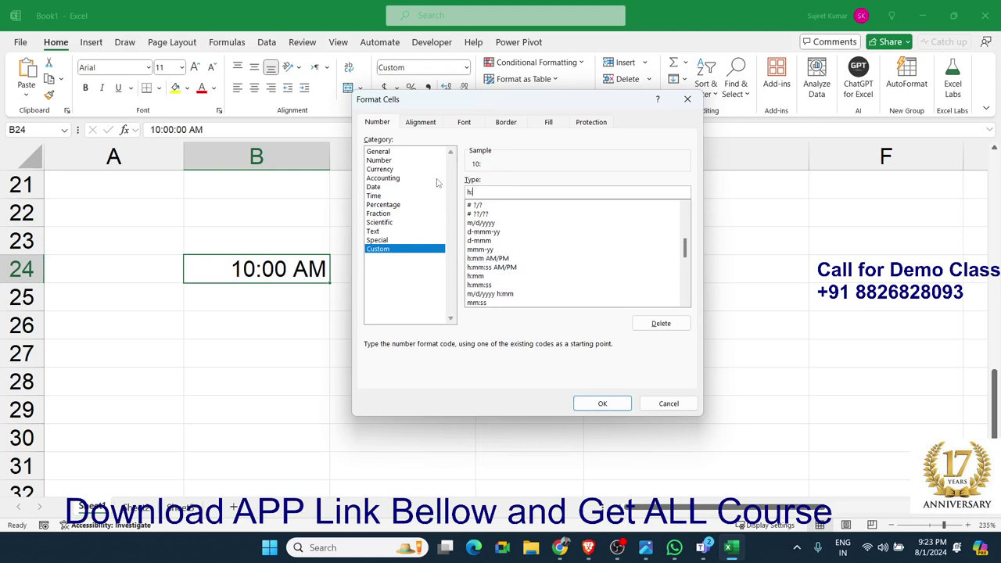
{"action": "type", "text": "m:s "}
{"action": "type", "text": "\"A/"}
{"action": "type", "text": "m"}
{"action": "key", "text": "BackSpace"}
{"action": "key", "text": "BackSpace"}
{"action": "key", "text": "BackSpace"}
{"action": "key", "text": "BackSpace"}
{"action": "type", "text": "AM/"}
{"action": "type", "text": "PM"}
{"action": "key", "text": "Return"}
Step: Enter 32:30 in C24 and reveal its underlying serial value 1.354166667
{"action": "left_click", "coordinate": [391, 269]}
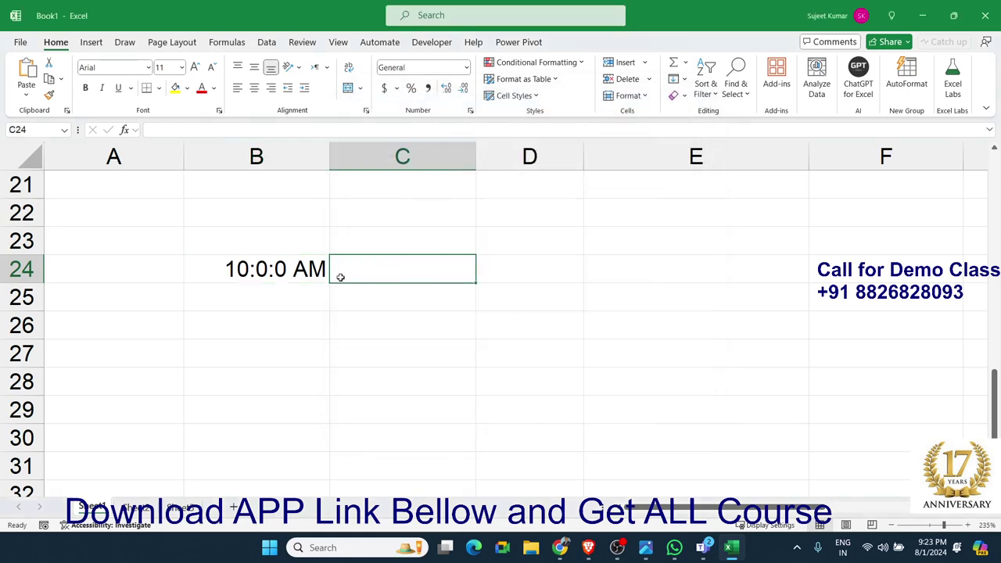
{"action": "left_click", "coordinate": [292, 266]}
{"action": "left_click", "coordinate": [406, 268]}
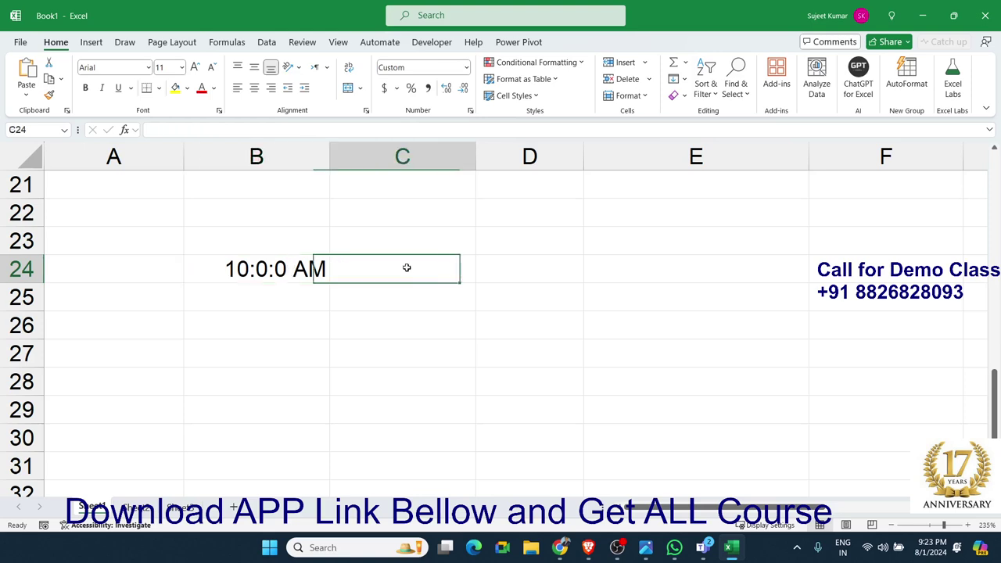
{"action": "double_click", "coordinate": [458, 266]}
{"action": "type", "text": "32:"}
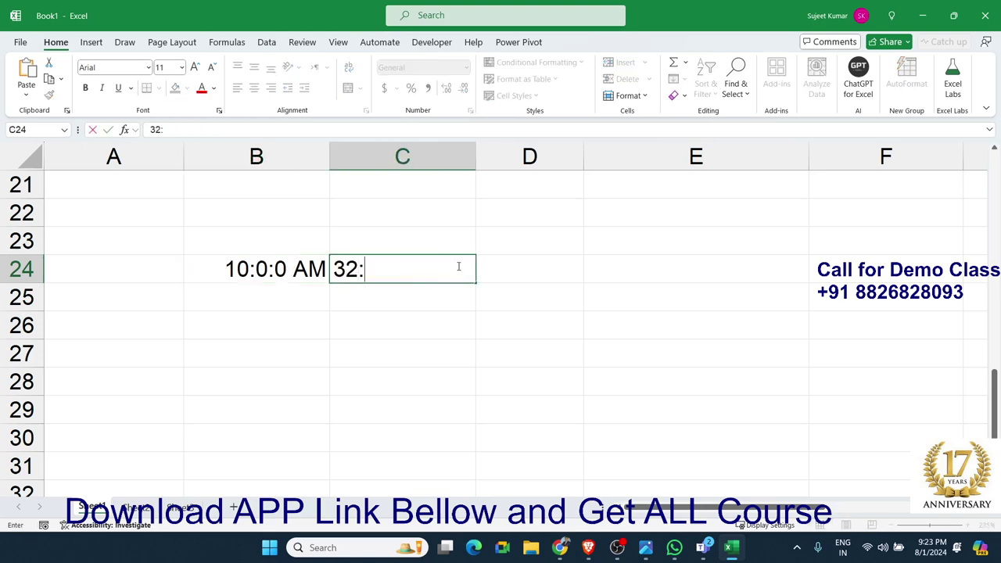
{"action": "type", "text": "30"}
{"action": "key", "text": "Return"}
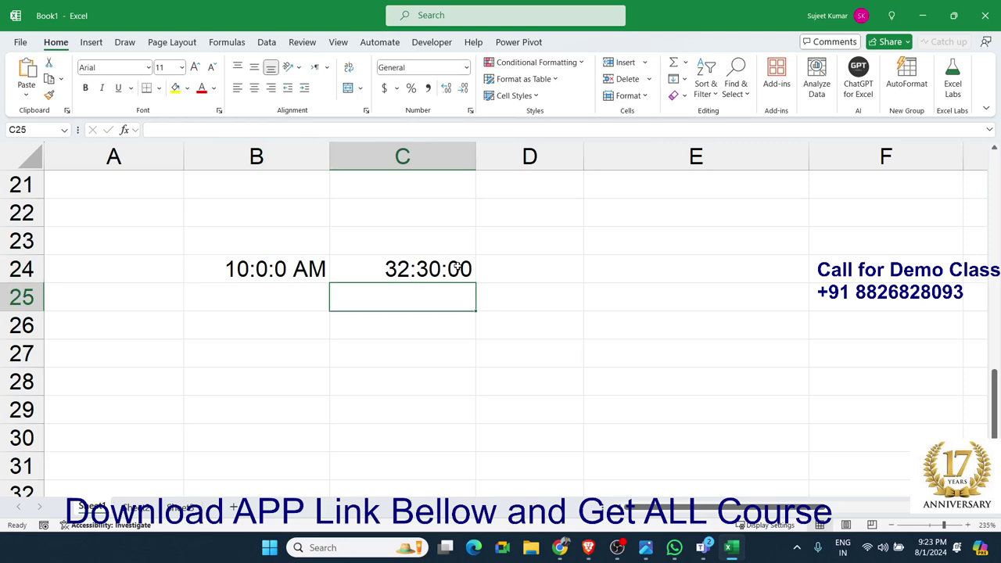
{"action": "left_click", "coordinate": [459, 268]}
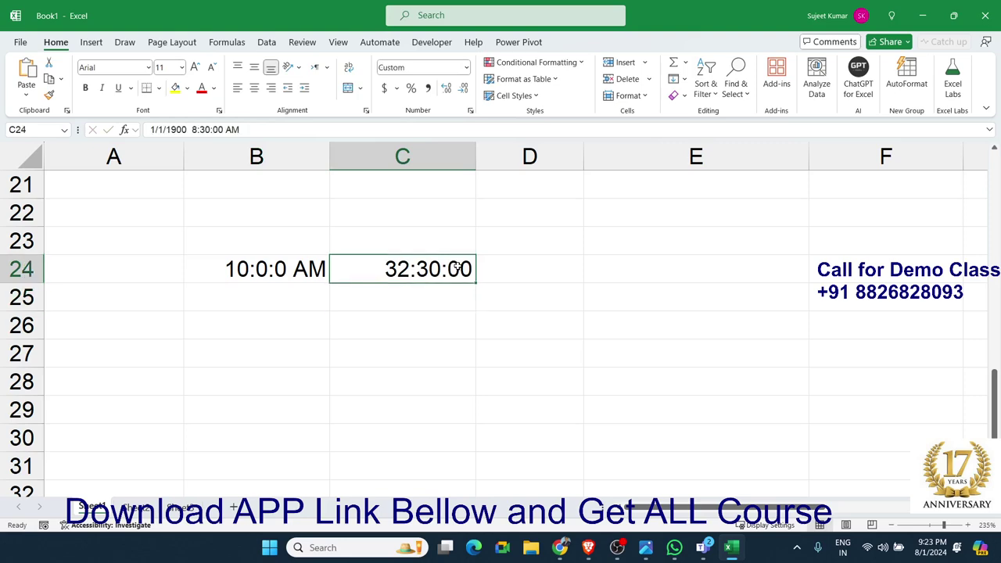
{"action": "key", "text": "ctrl+shift+grave"}
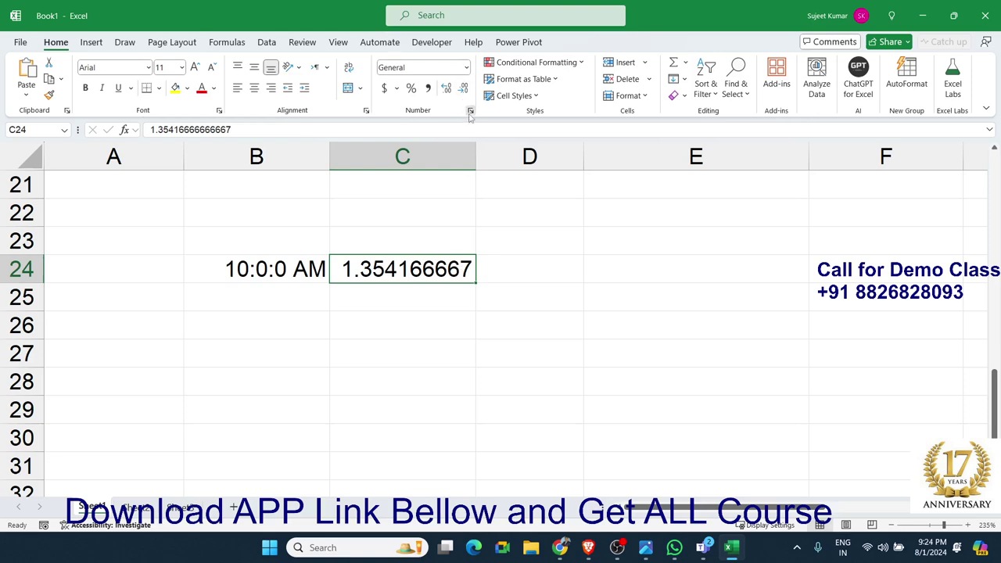
Step: Format C24 with the 37:30:55 time type so it displays 32:30:00
{"action": "left_click", "coordinate": [470, 112]}
{"action": "left_click", "coordinate": [389, 195]}
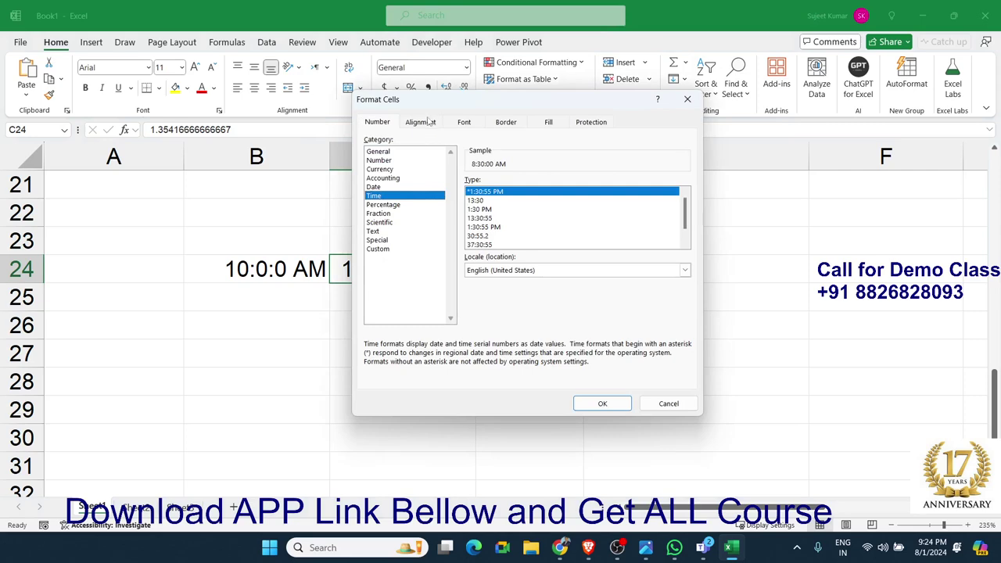
{"action": "left_click_drag", "start_coordinate": [430, 100], "coordinate": [625, 73]}
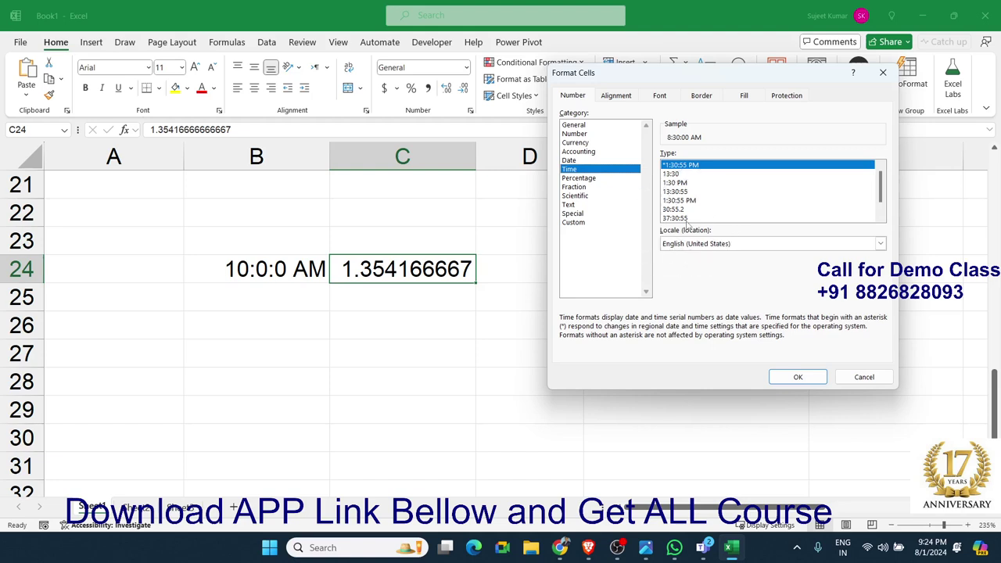
{"action": "left_click", "coordinate": [680, 218]}
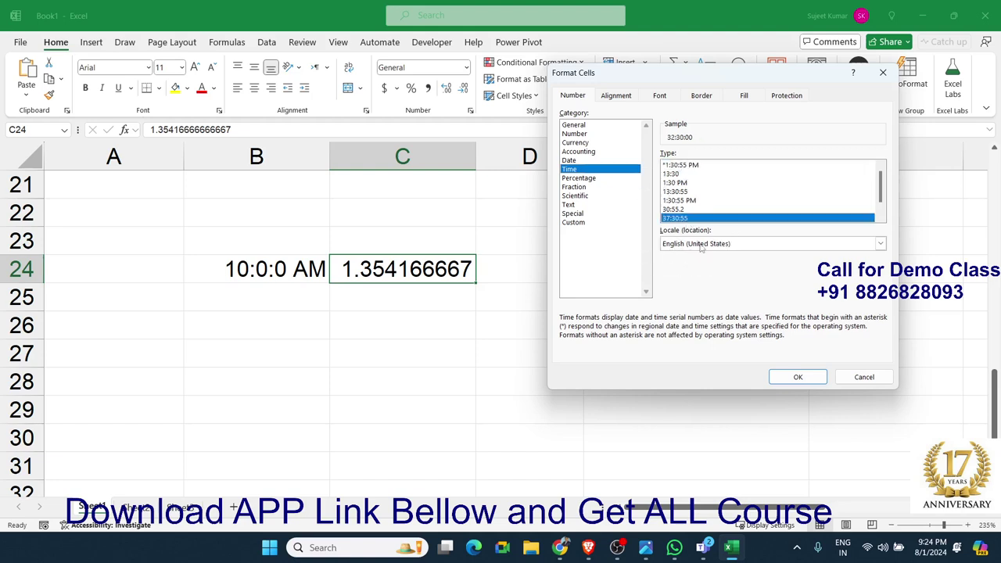
{"action": "left_click", "coordinate": [773, 377]}
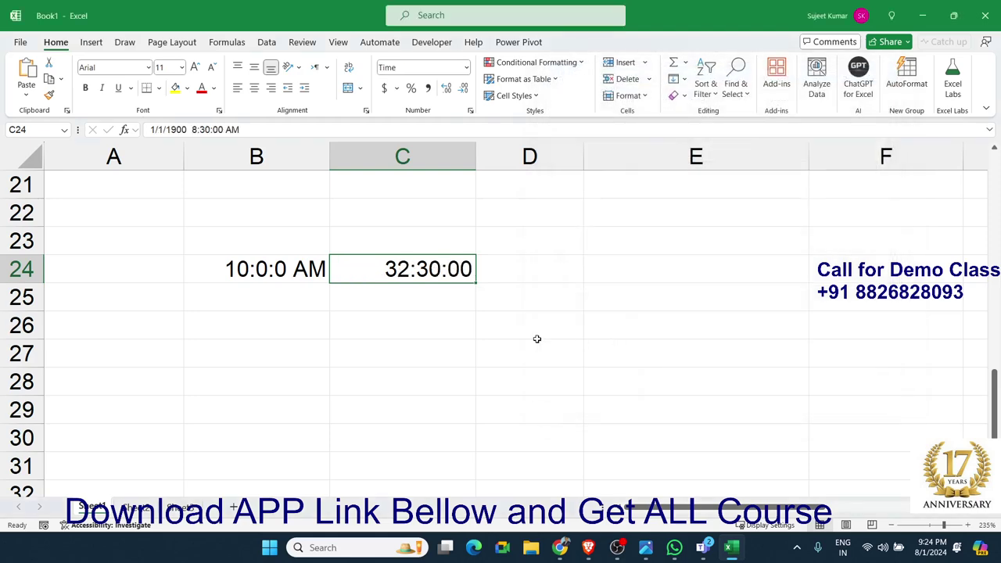